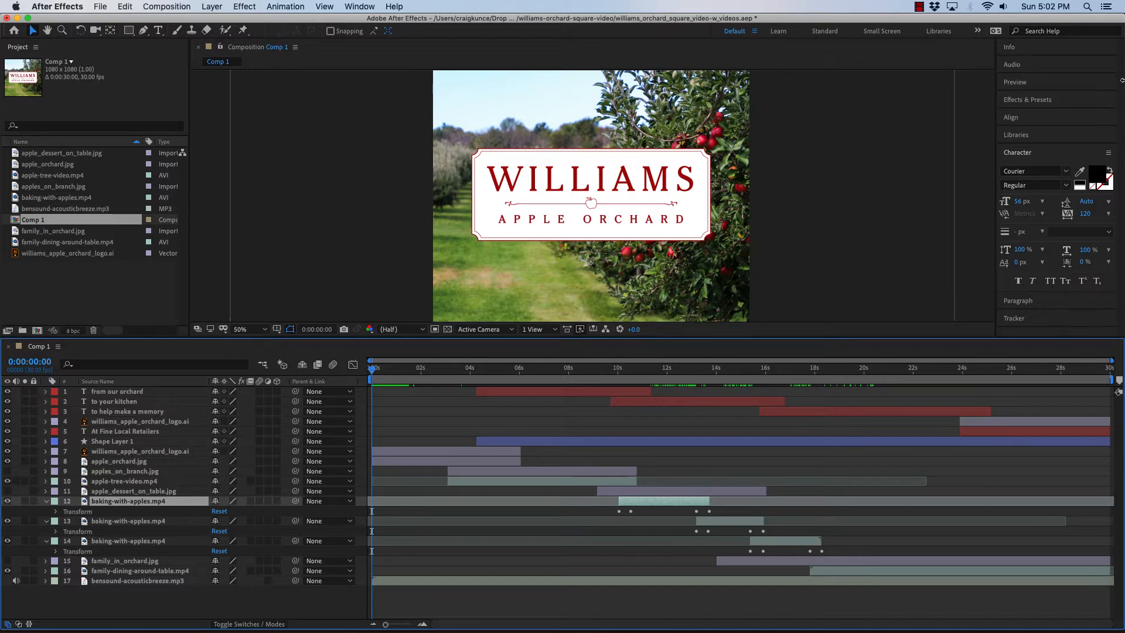
Preview the baking-with-apples.mp4 clip in the williams-orchard-video-clips folder, then return to After Effects.
left_click_drag(1116, 76, 816, 77)
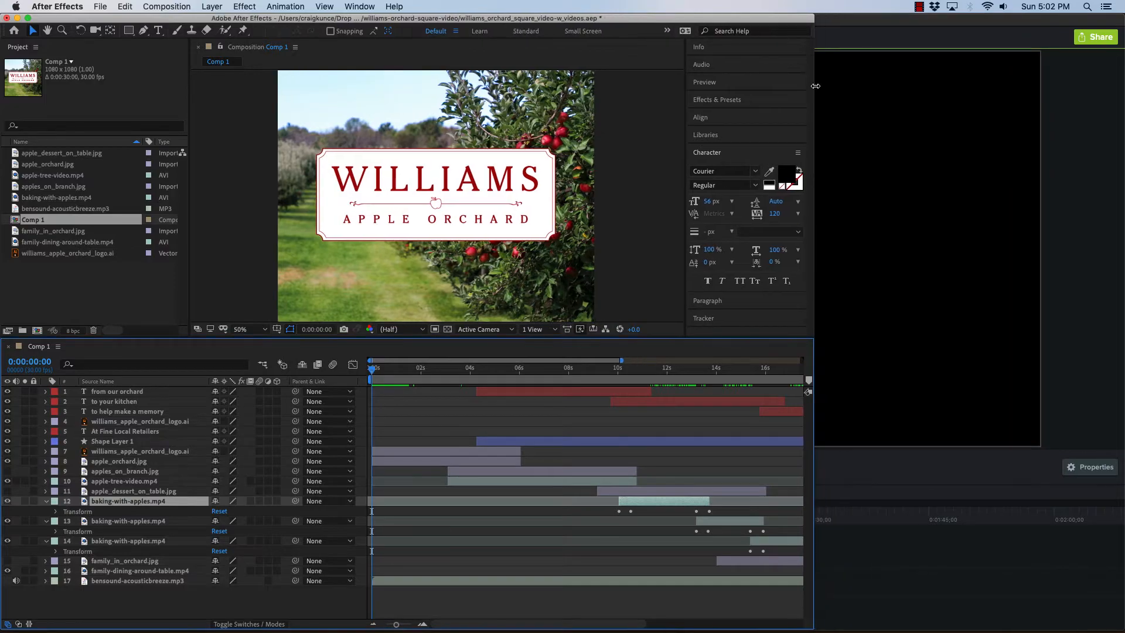
left_click(1105, 93)
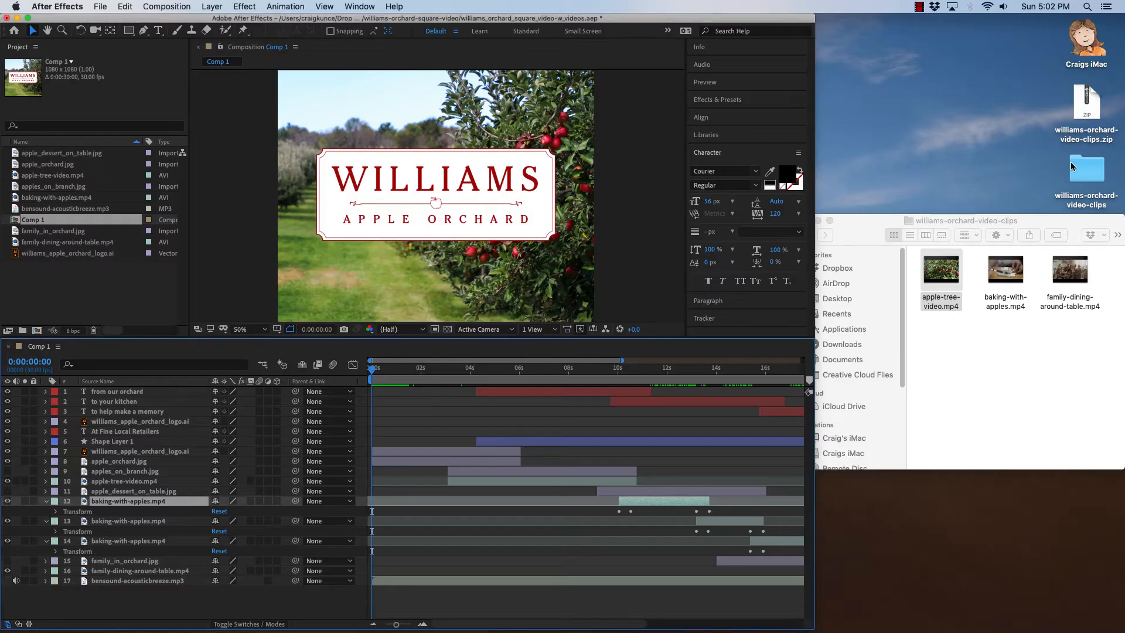
left_click(1017, 277)
key("space")
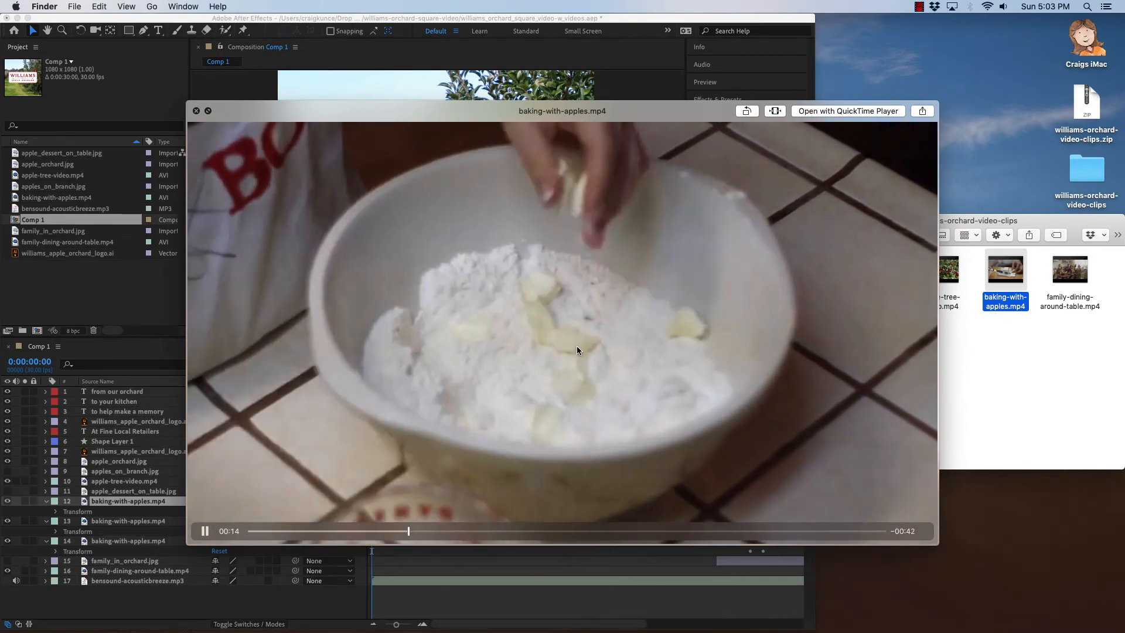
key("space")
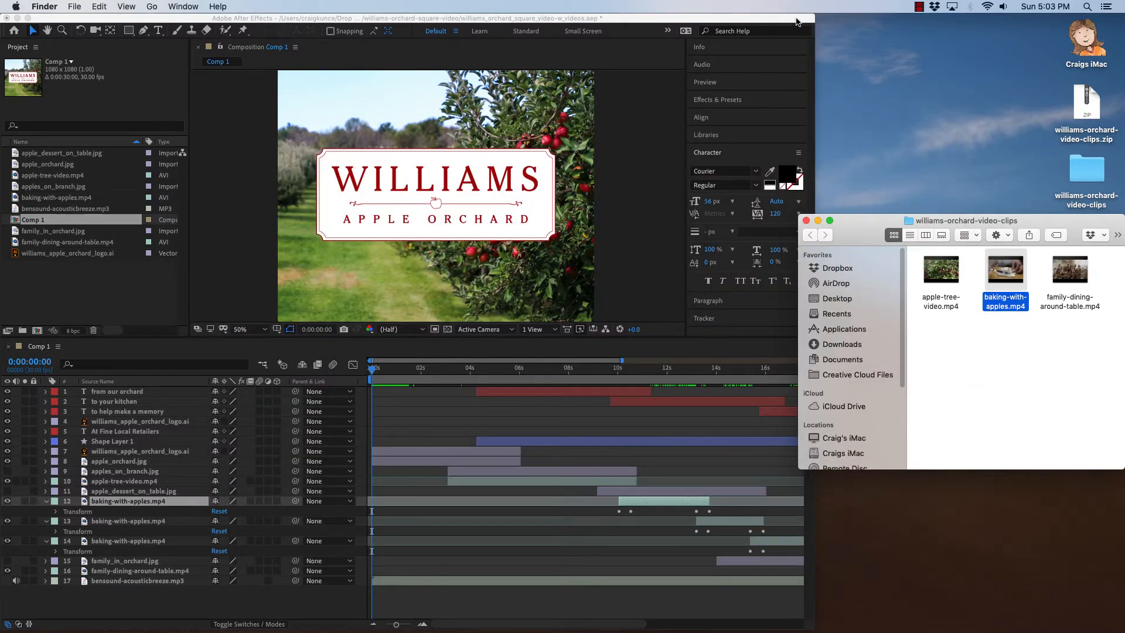
left_click(797, 22)
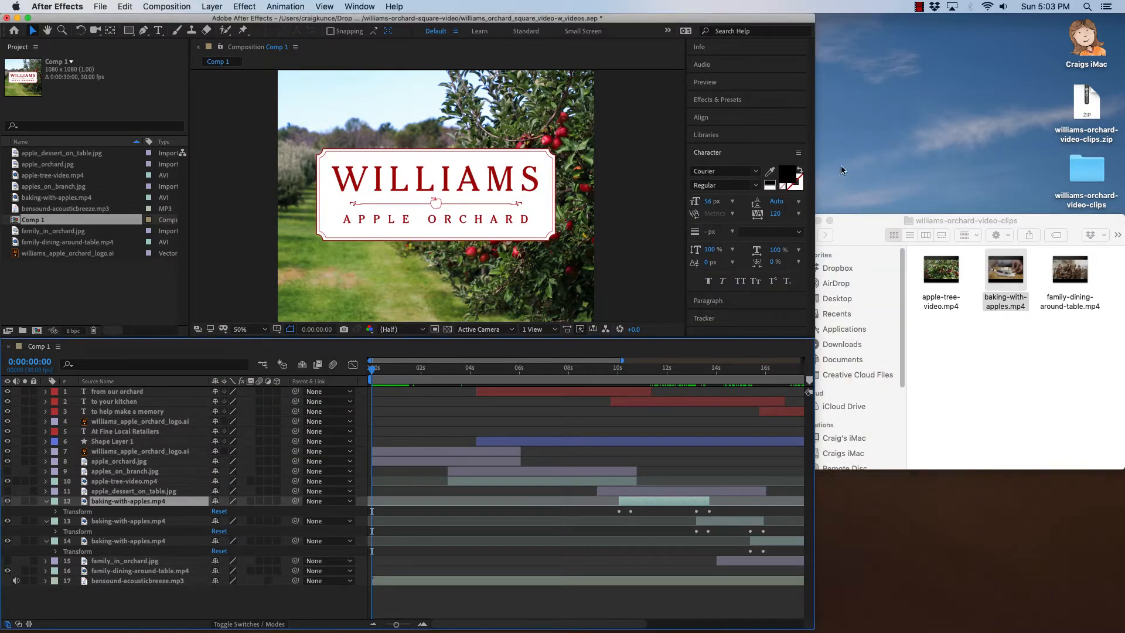
double_click(816, 215)
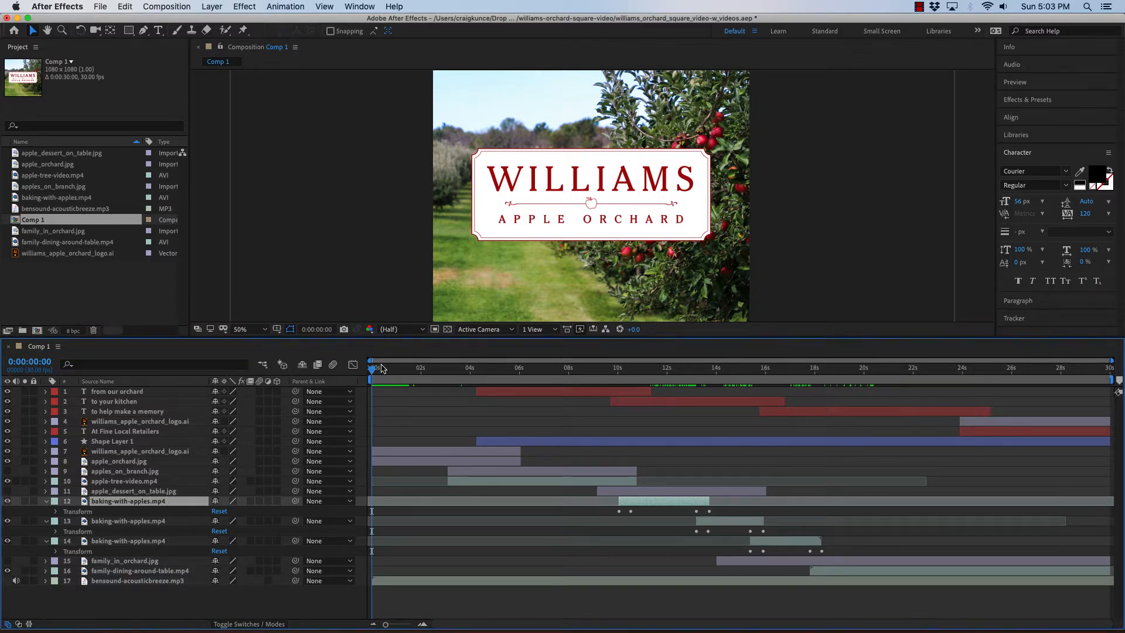
Scrub the finished composition to 0:00:11:23 and fit the whole frame in the viewer.
left_click_drag(373, 368, 605, 368)
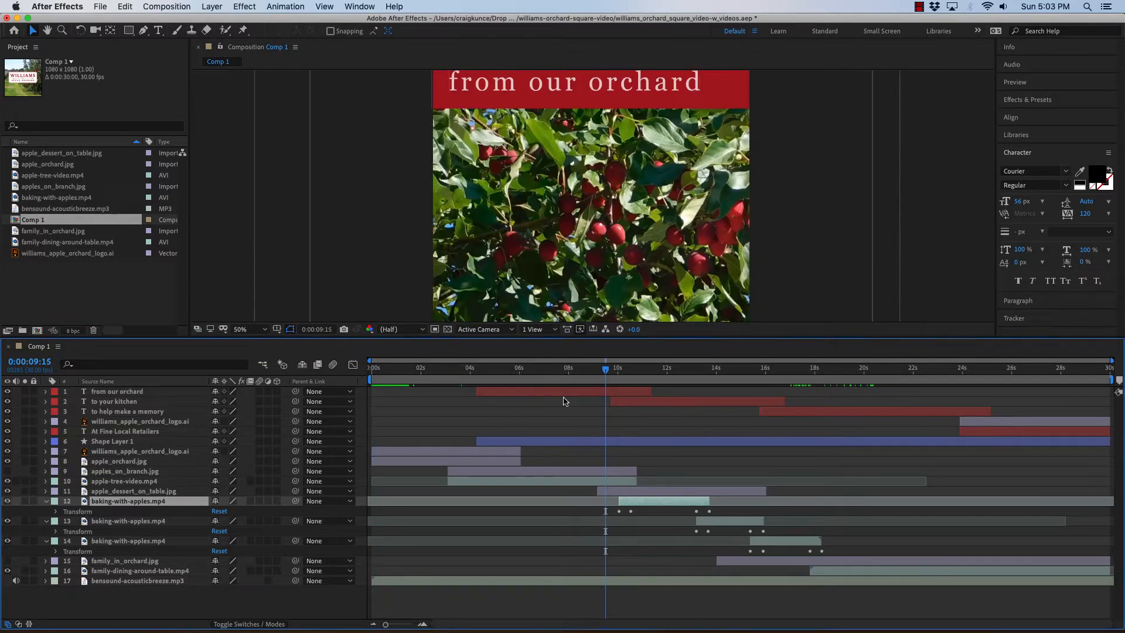
left_click_drag(605, 369, 662, 374)
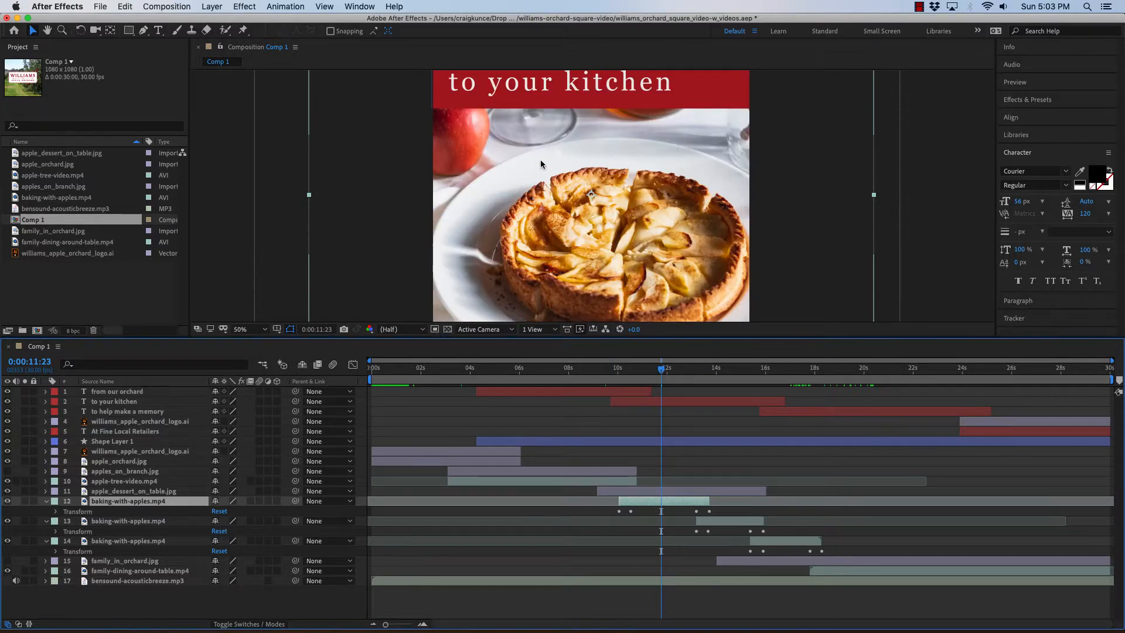
left_click(263, 331)
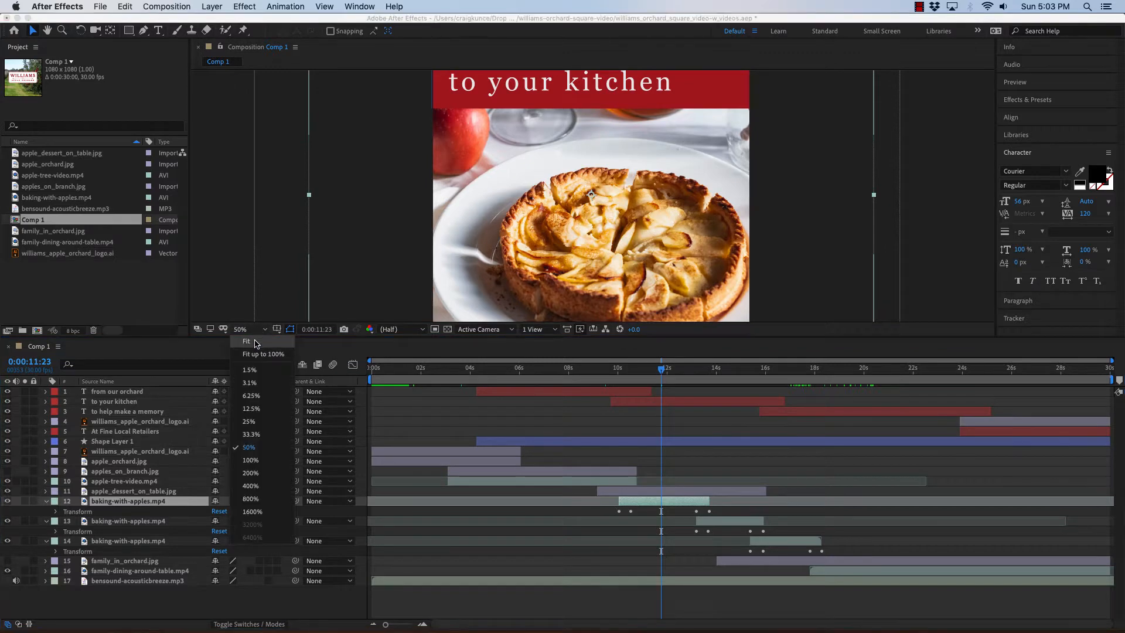
left_click(255, 341)
left_click(309, 174)
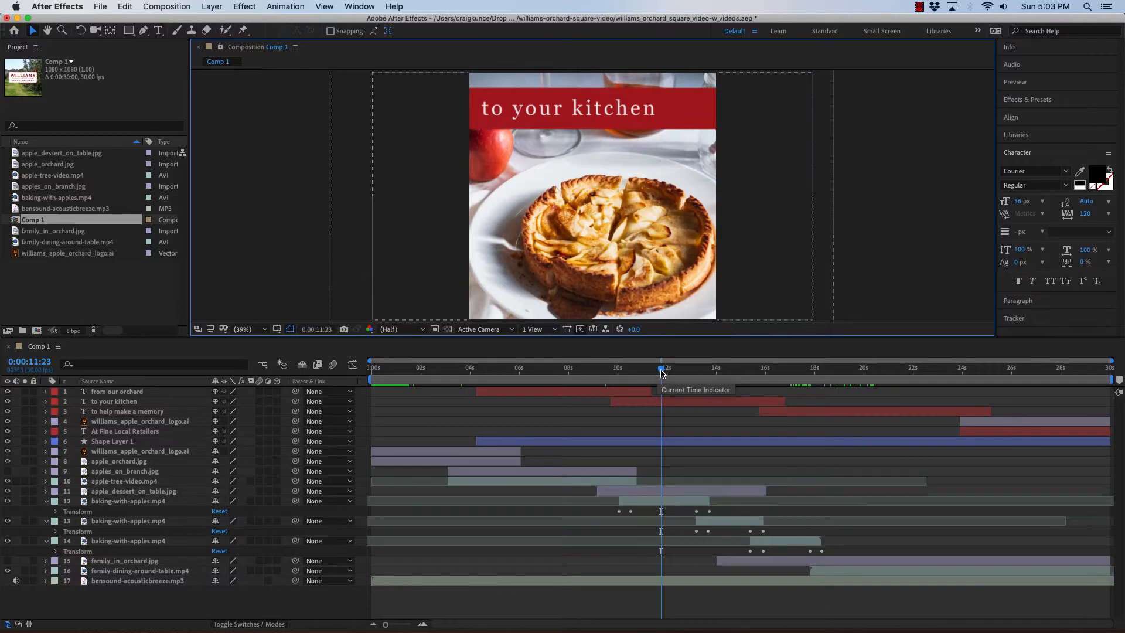
Hide and re-show the first baking-with-apples.mp4 layer to compare it with the dessert image, then scrub to 0:00:10:01.
left_click_drag(661, 371, 643, 375)
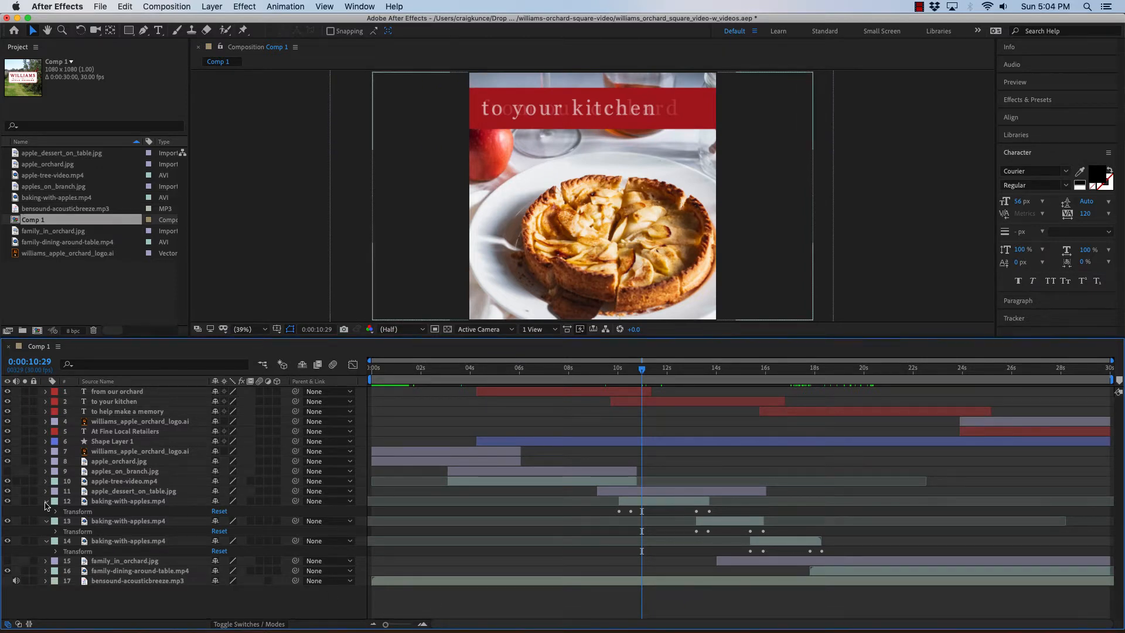
left_click(7, 501)
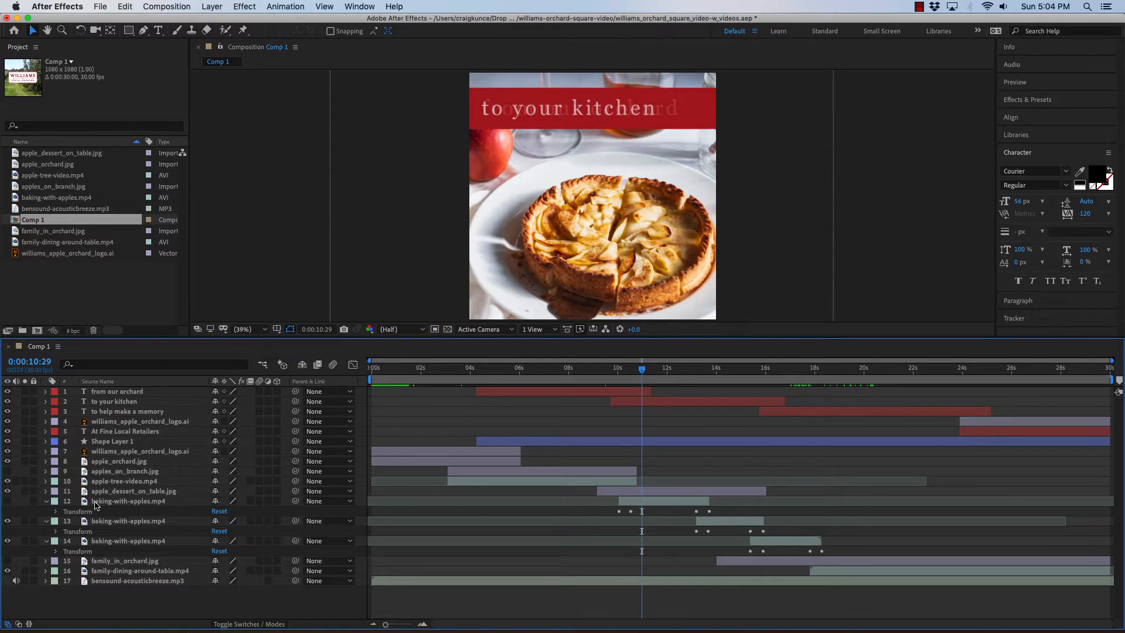
left_click(7, 502)
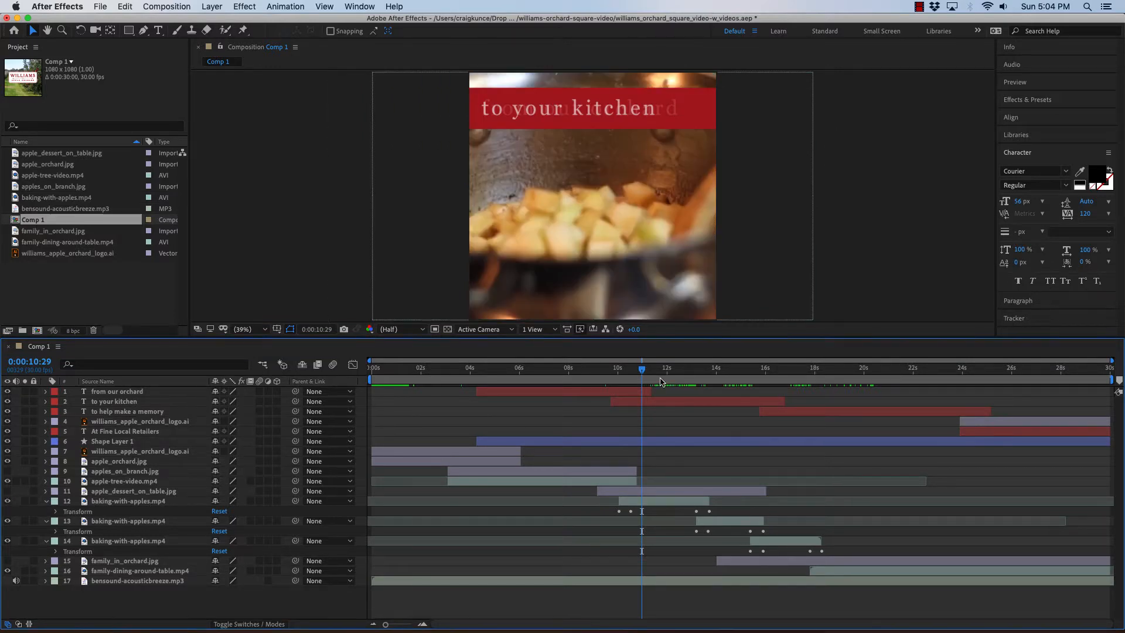
left_click_drag(645, 374, 618, 374)
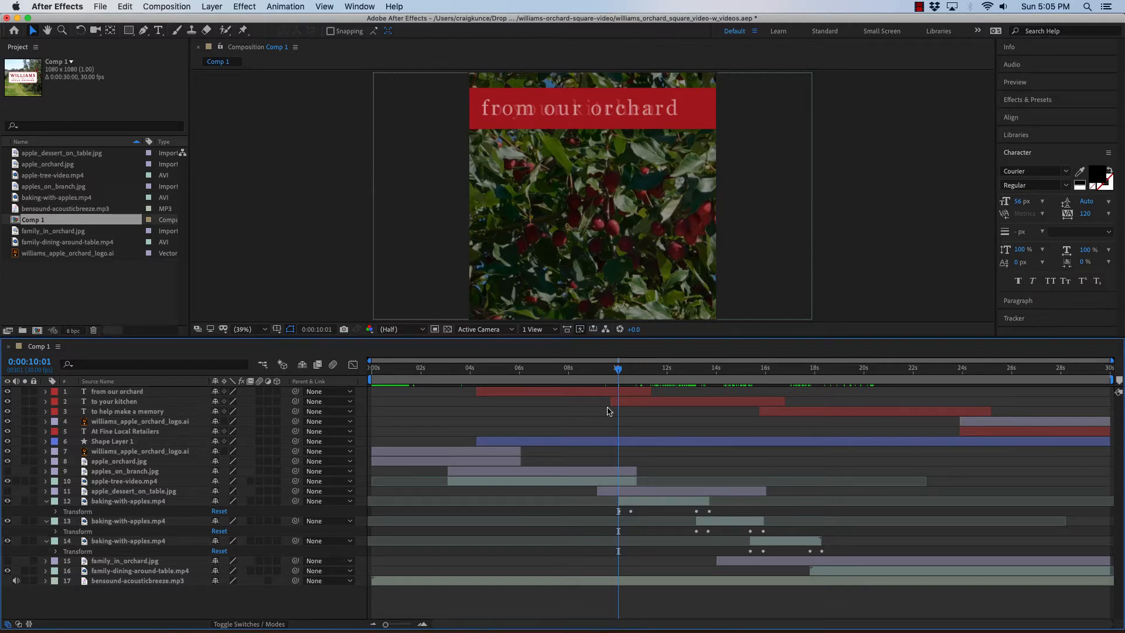
Close the current project without saving and open williams_orchard_square_video 2.aep.
key("super+q")
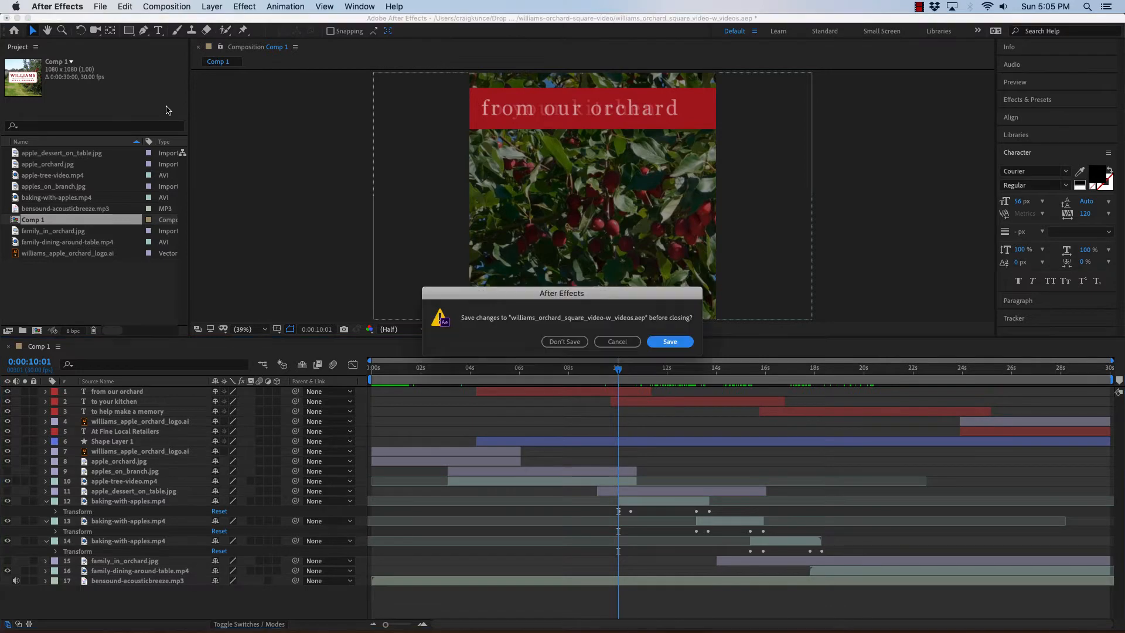
left_click(565, 342)
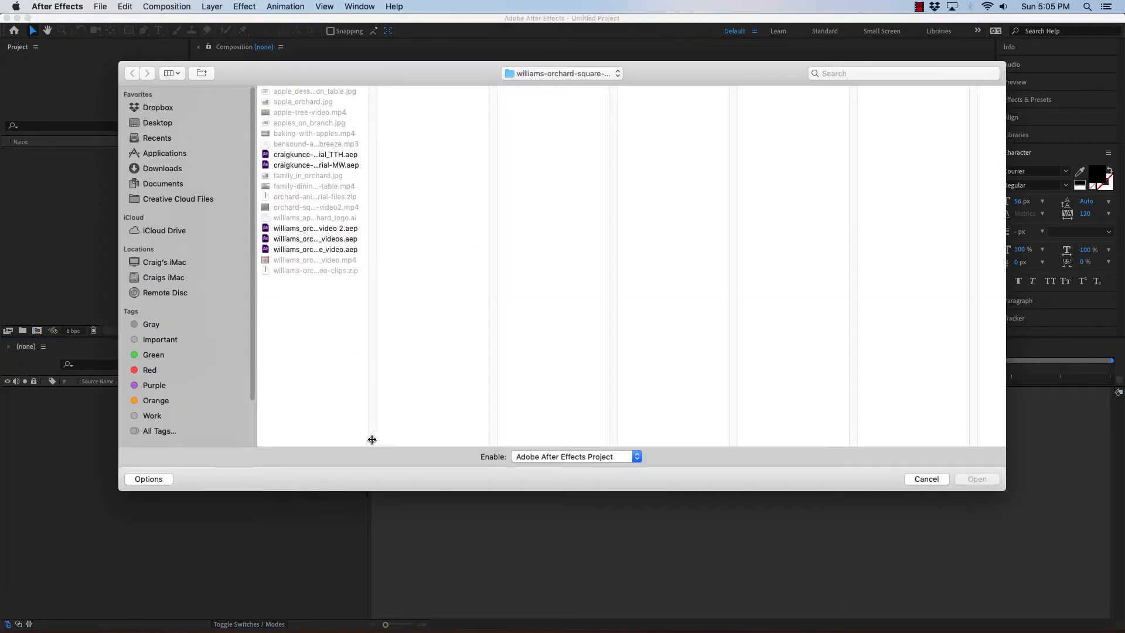
left_click_drag(373, 441, 530, 445)
left_click(358, 229)
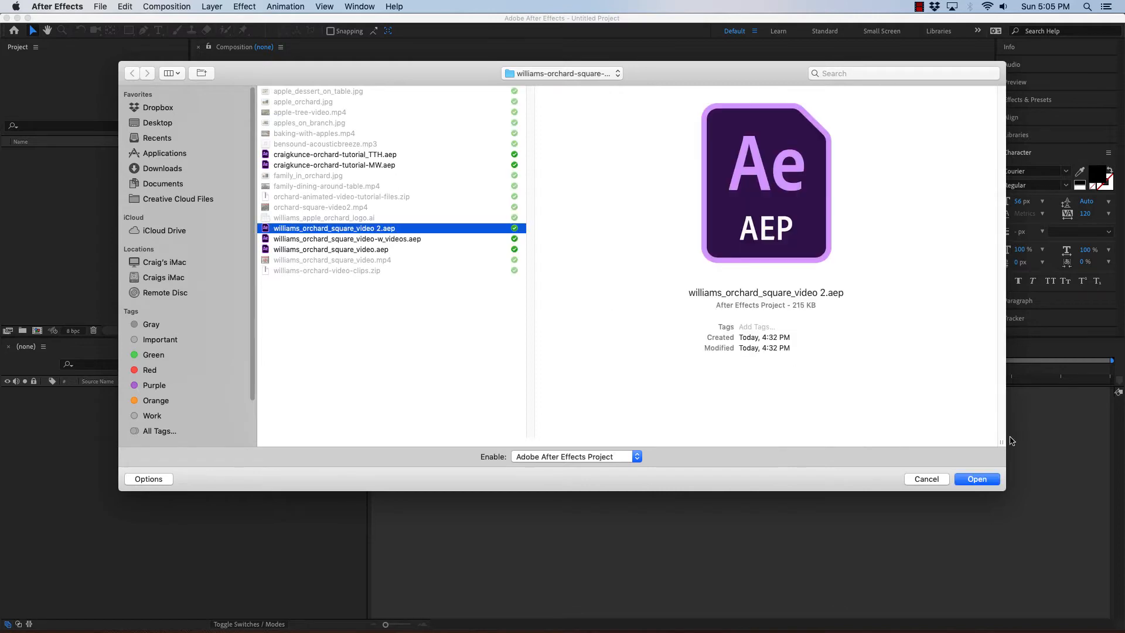
left_click(995, 477)
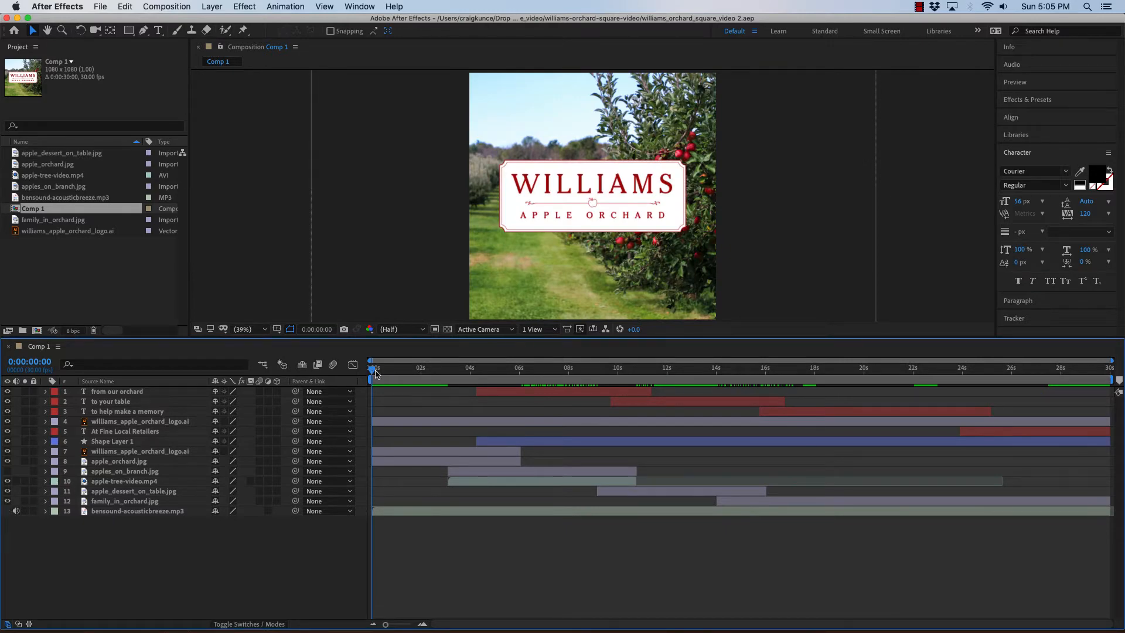
Expand the apple_dessert_on_table.jpg layer and review its opacity fades, finishing with the playhead at 0:00:09:05.
left_click_drag(373, 371, 601, 369)
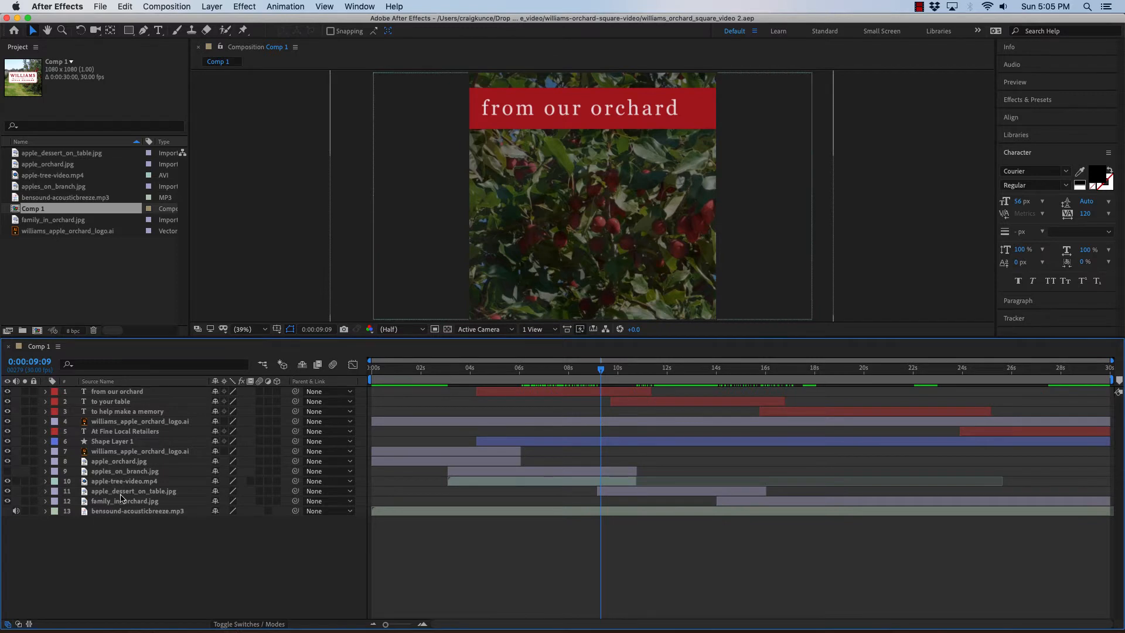
left_click(96, 492)
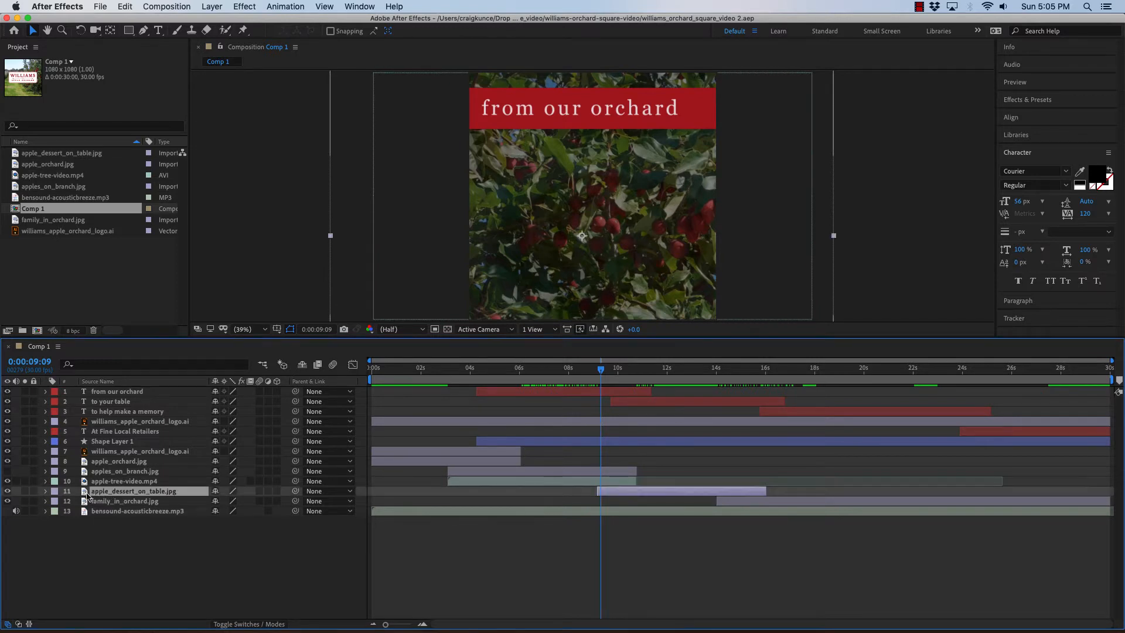
left_click(46, 492)
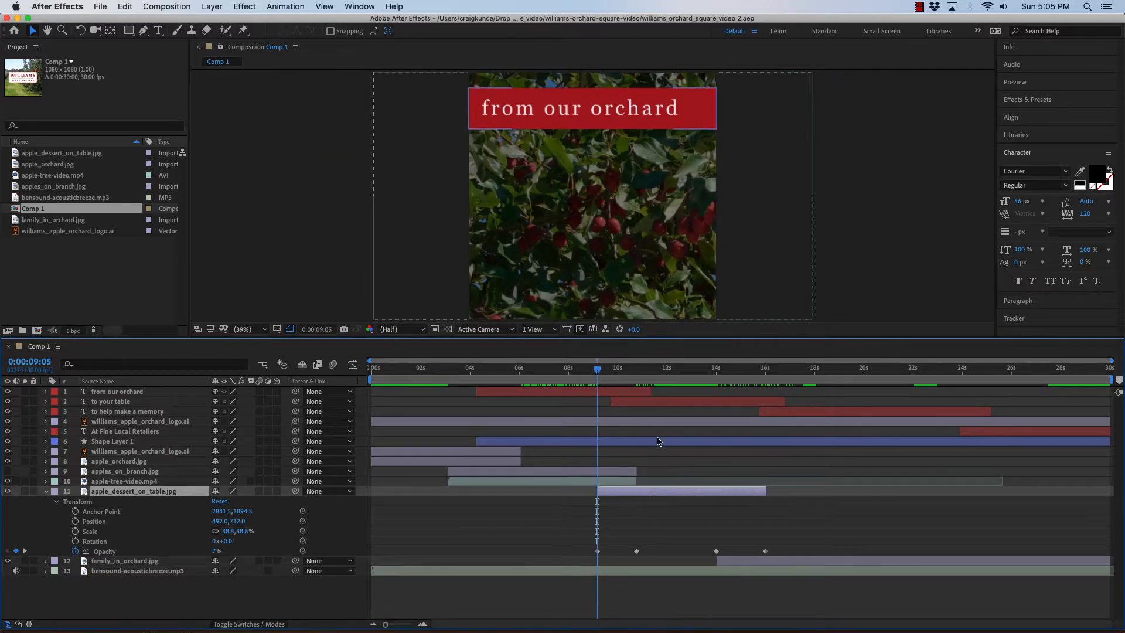
left_click_drag(597, 369, 634, 369)
key("space")
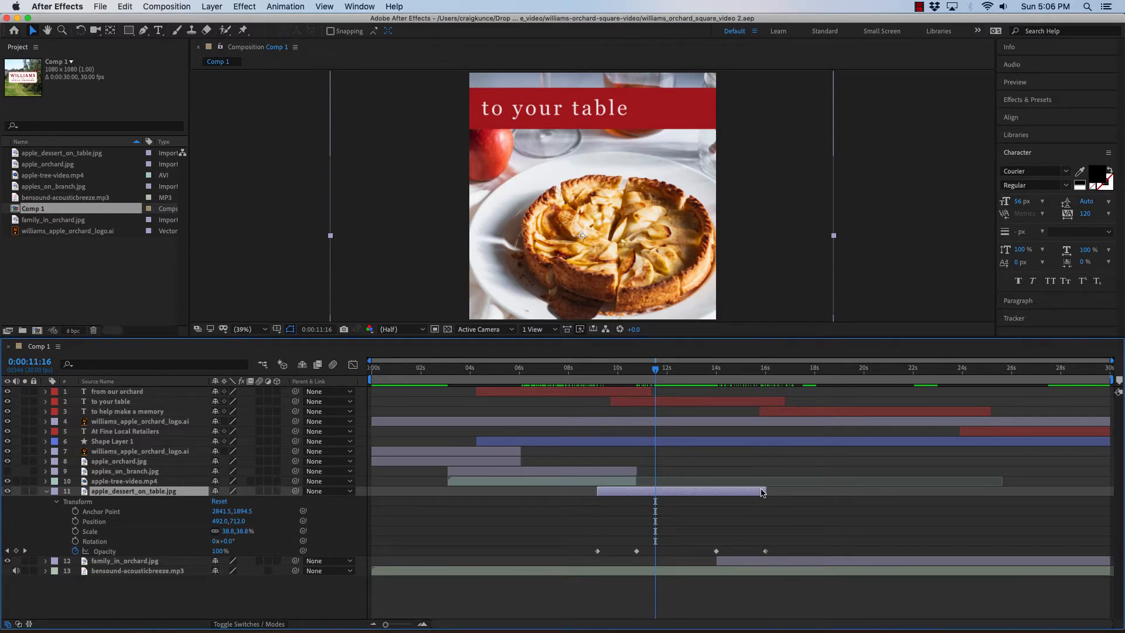
mouse_move(656, 371)
left_mouse_down()
mouse_move(635, 371)
mouse_move(664, 376)
left_mouse_up()
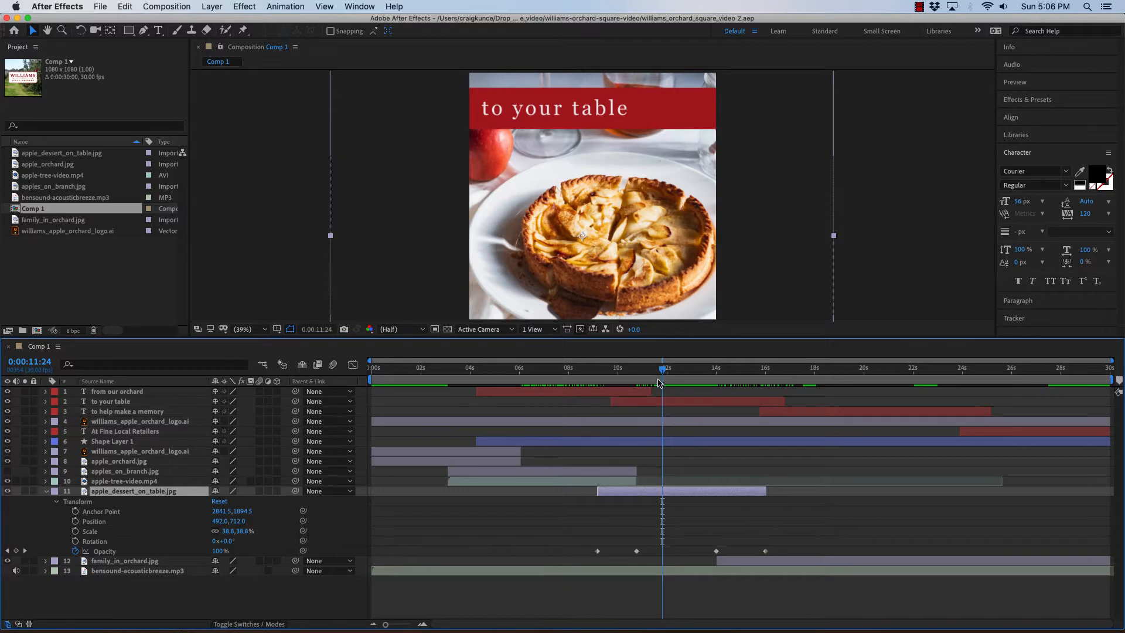
left_click_drag(664, 371, 597, 373)
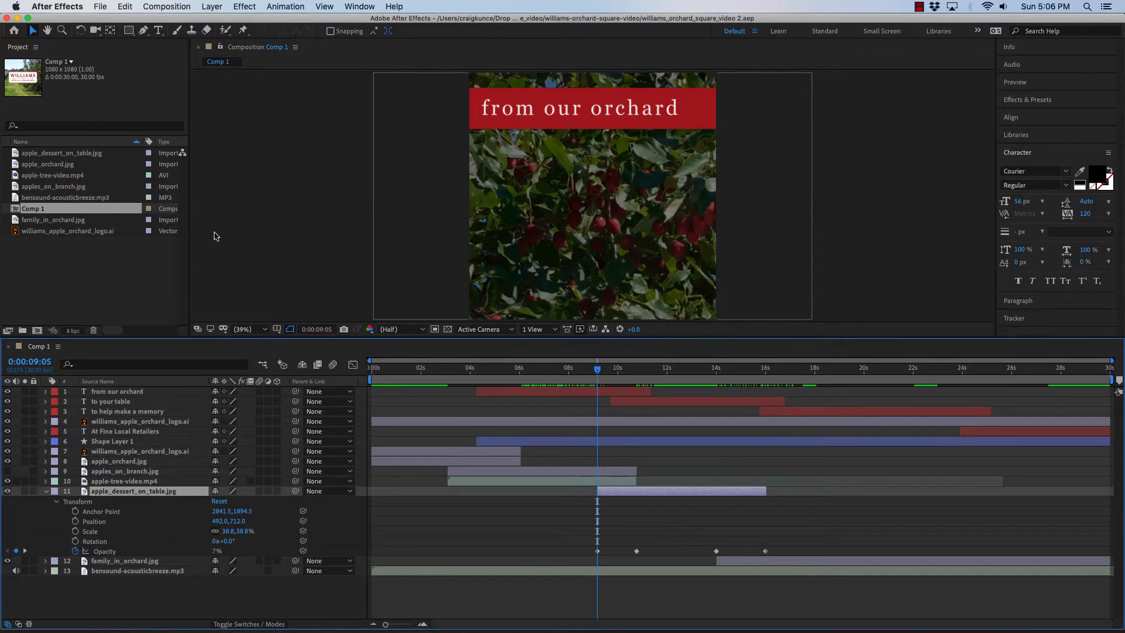
Import baking-with-apples.mp4 from the clips folder and place it in the composition directly below the apple_dessert_on_table.jpg layer.
left_click_drag(1062, 154, 899, 154)
left_click_drag(1017, 268, 91, 263)
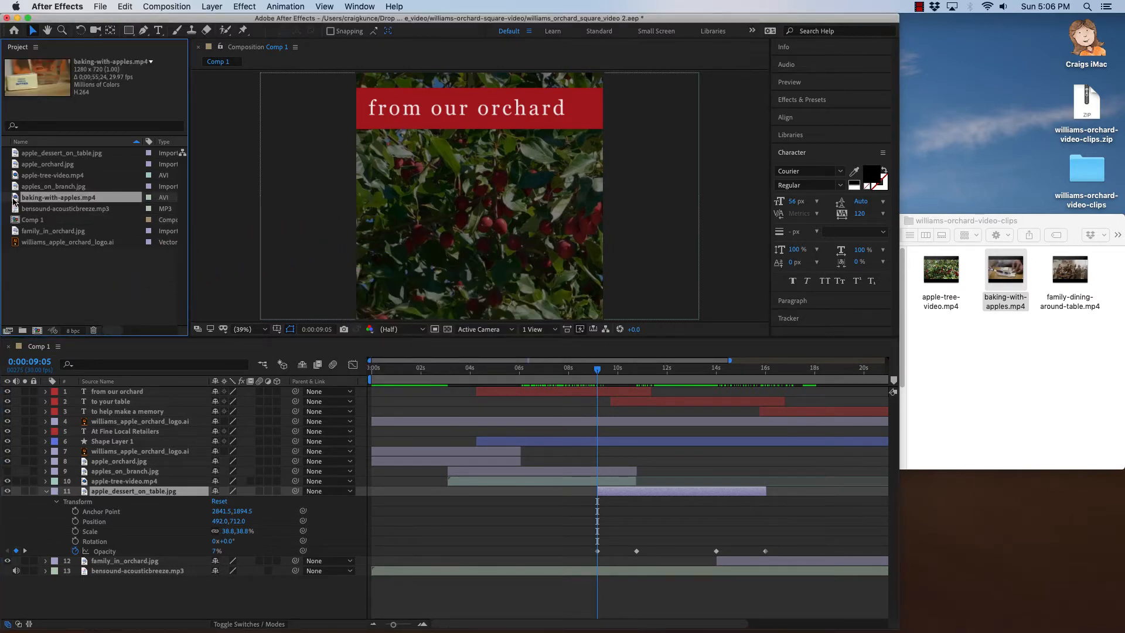
left_click_drag(14, 199, 130, 584)
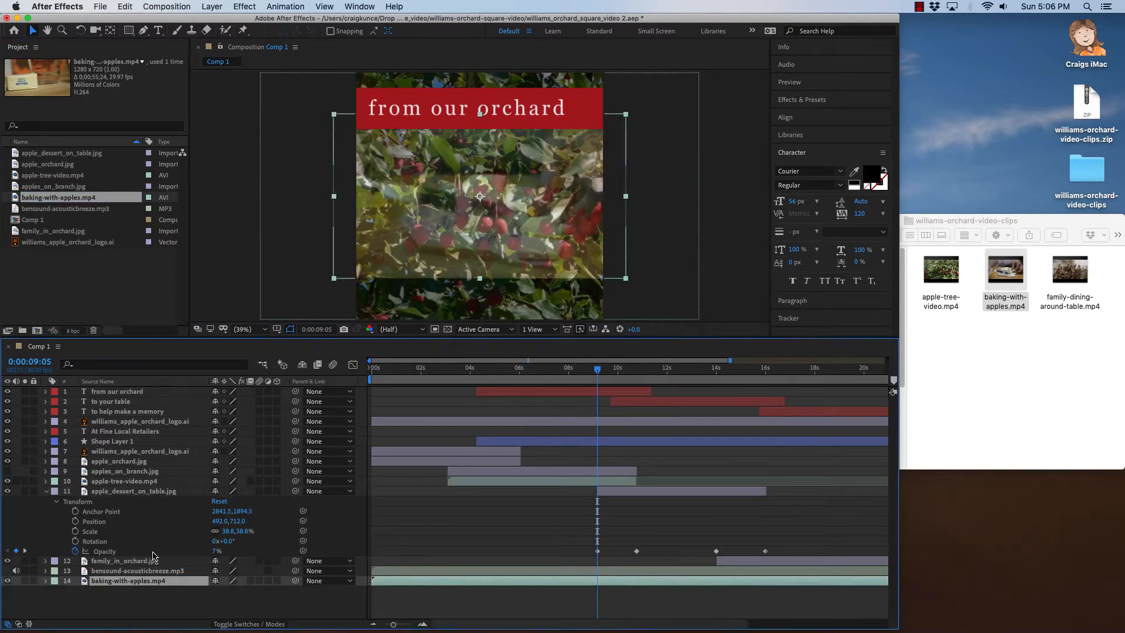
left_click_drag(85, 583, 94, 558)
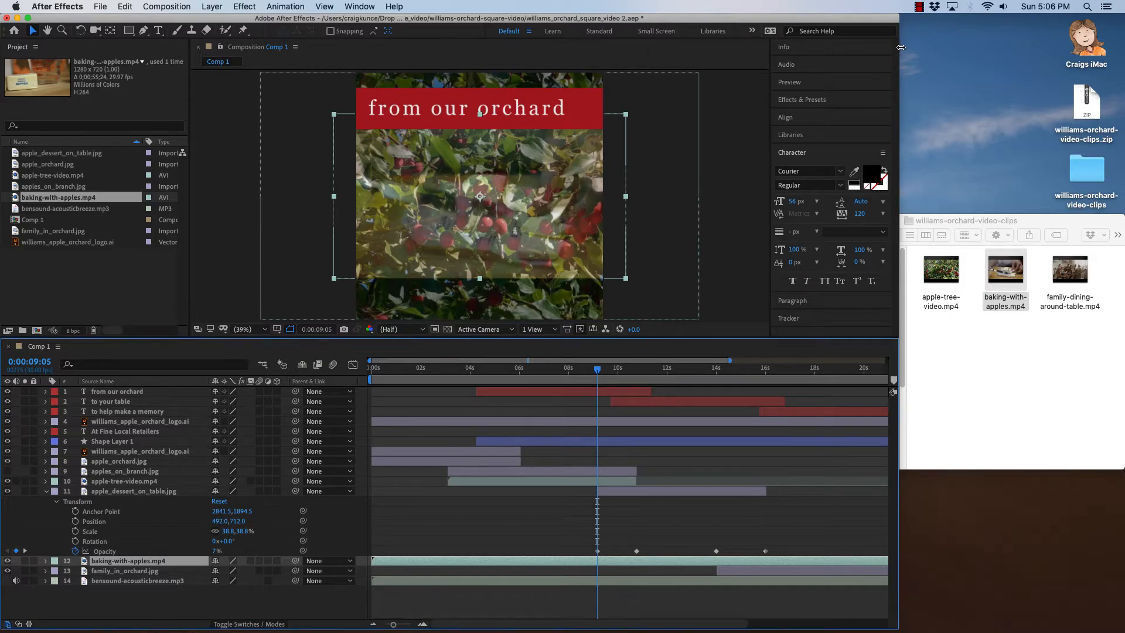
Enlarge the After Effects window and slide the baking-with-apples.mp4 clip earlier so it begins before the composition's start.
left_click_drag(901, 48, 1123, 42)
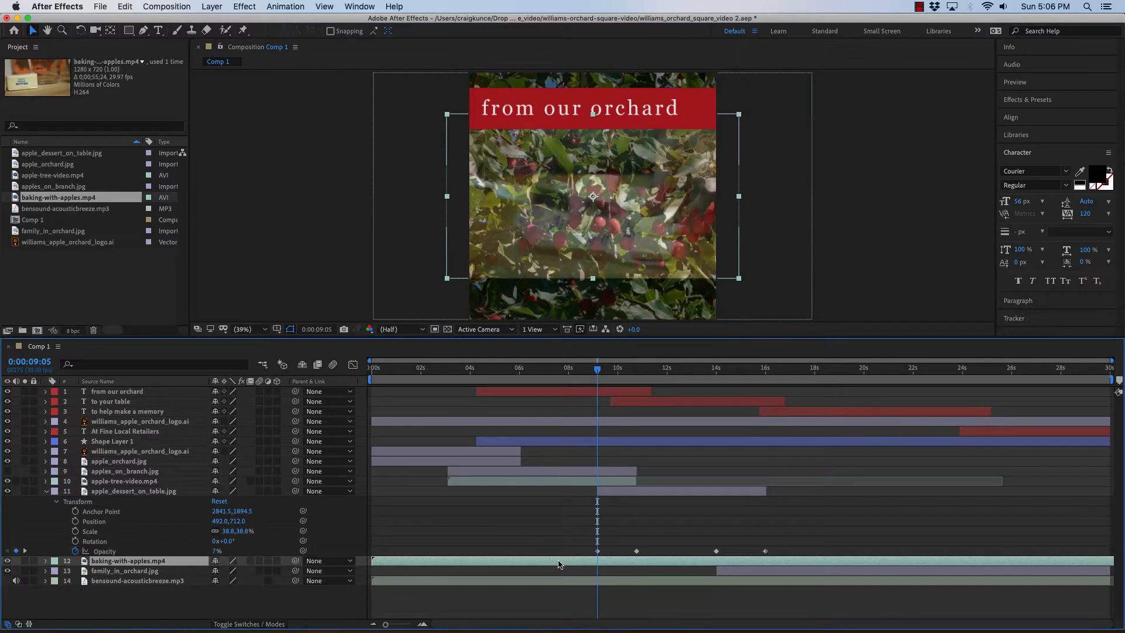
left_click_drag(553, 564, 585, 562)
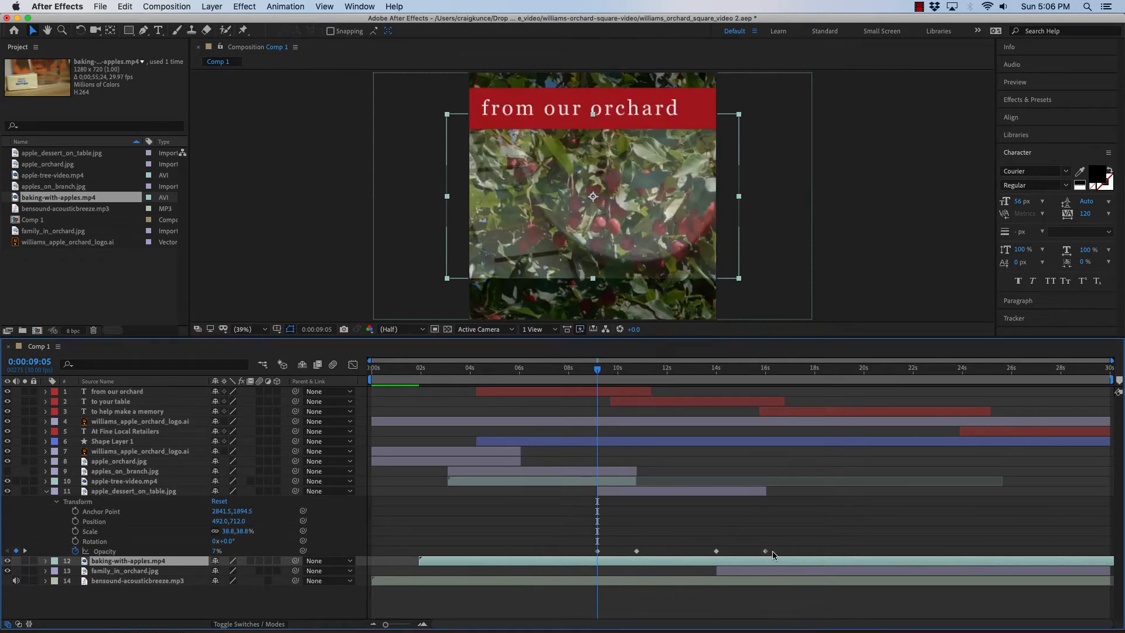
left_click_drag(768, 567, 702, 562)
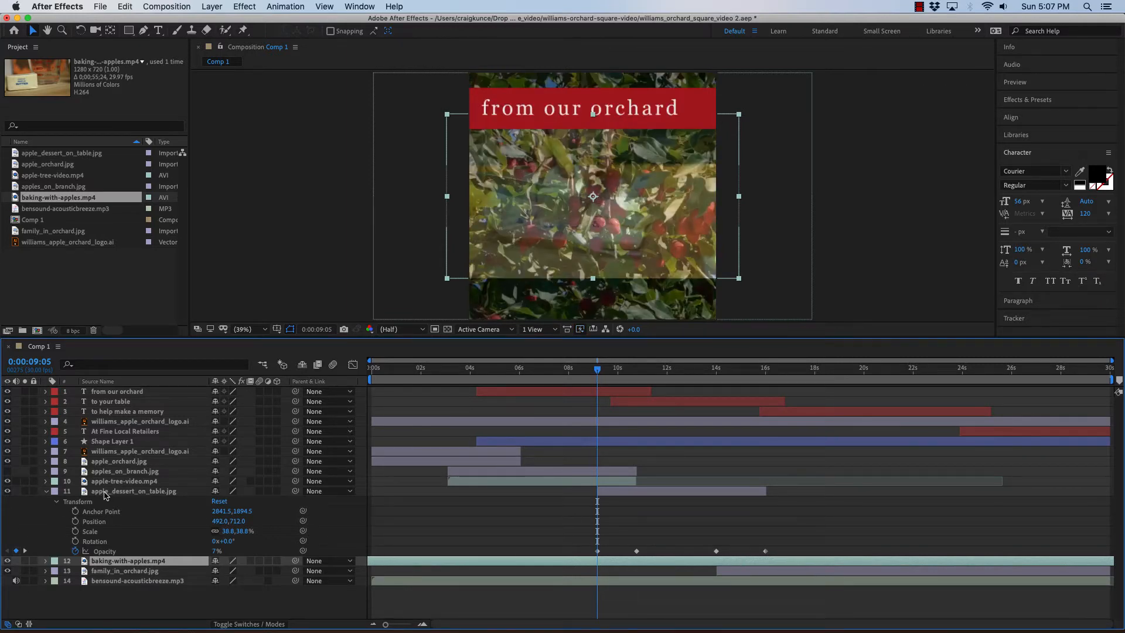
Hide all layers above baking-with-apples.mp4 and view the clip at 0:00:09:29.
left_click(8, 491)
left_click_drag(599, 372, 609, 371)
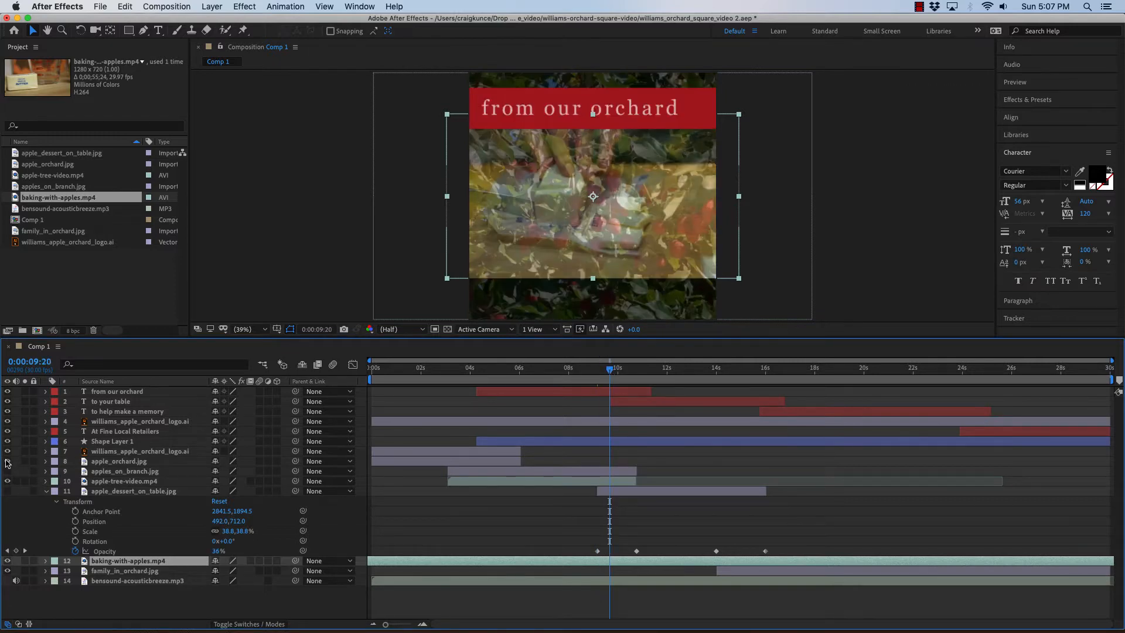
left_click_drag(7, 463, 7, 392)
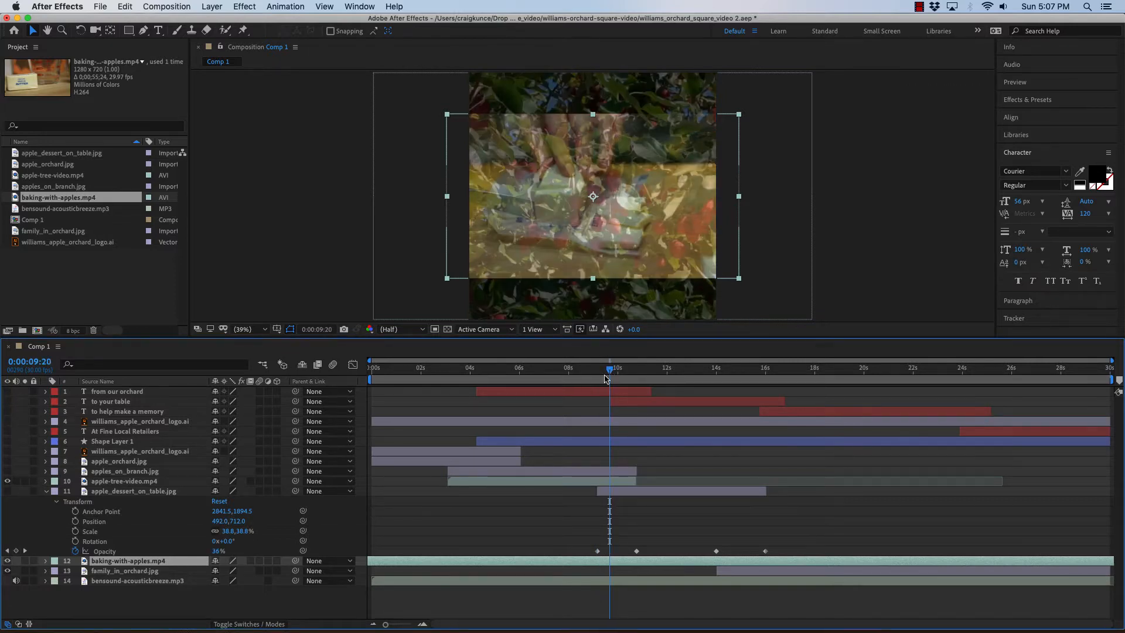
mouse_move(608, 370)
left_mouse_down()
mouse_move(645, 374)
mouse_move(617, 379)
left_mouse_up()
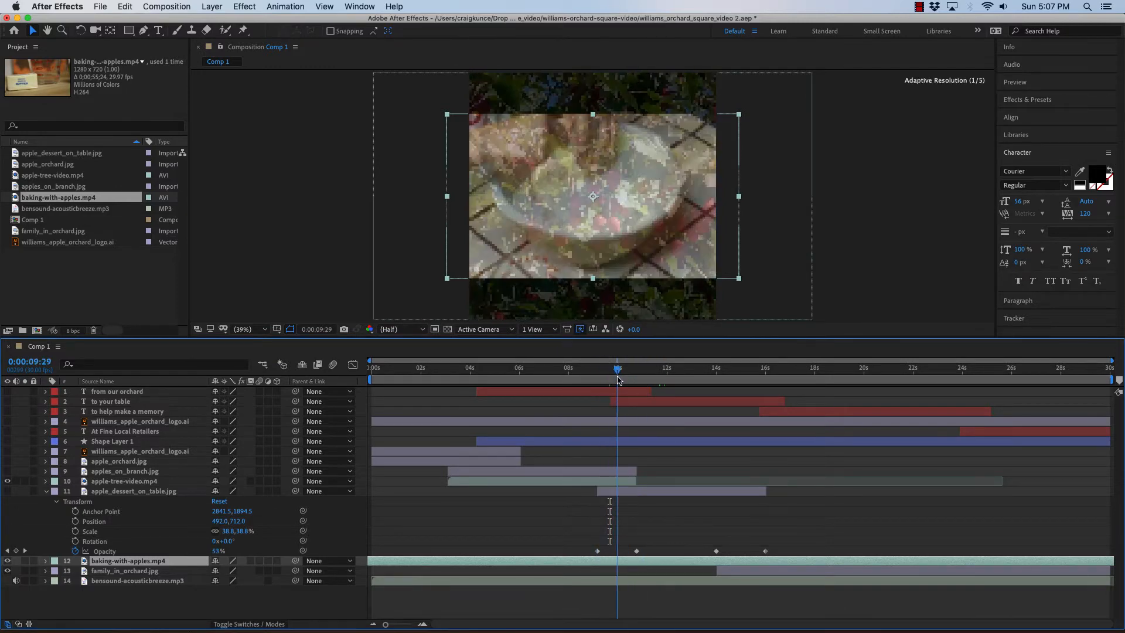
left_click(7, 481)
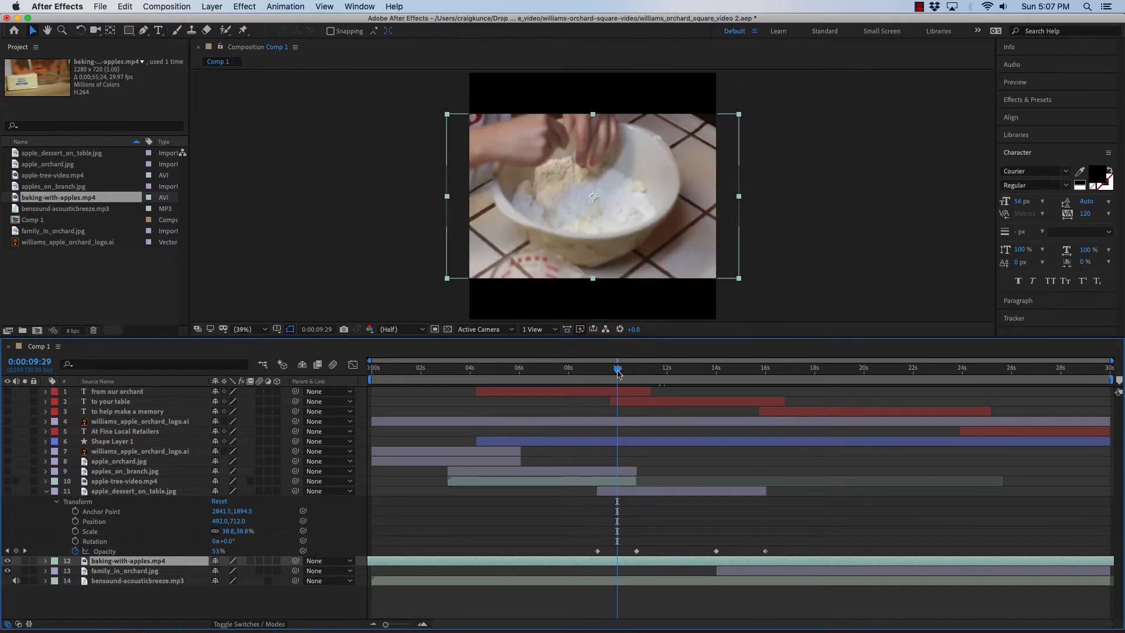
Find the pan shot of stirred apples near 0:00:27:19, slide baking-with-apples.mp4 earlier so it starts about 0:00:09:06, and review it through 0:00:11:18.
left_click_drag(618, 373, 1053, 367)
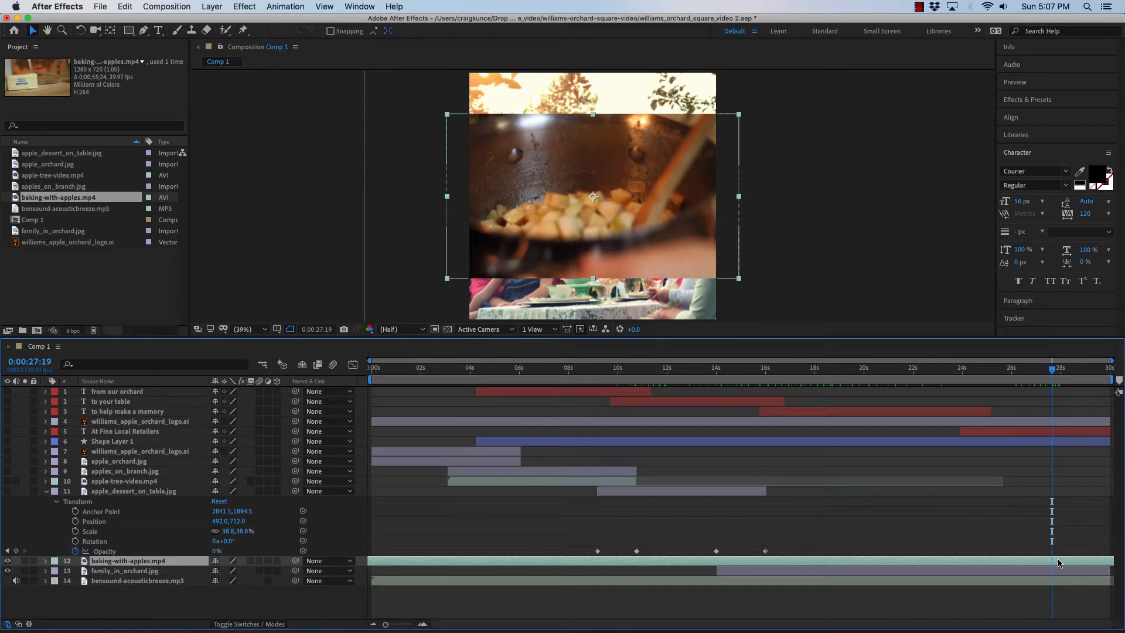
left_click_drag(1058, 563, 595, 563)
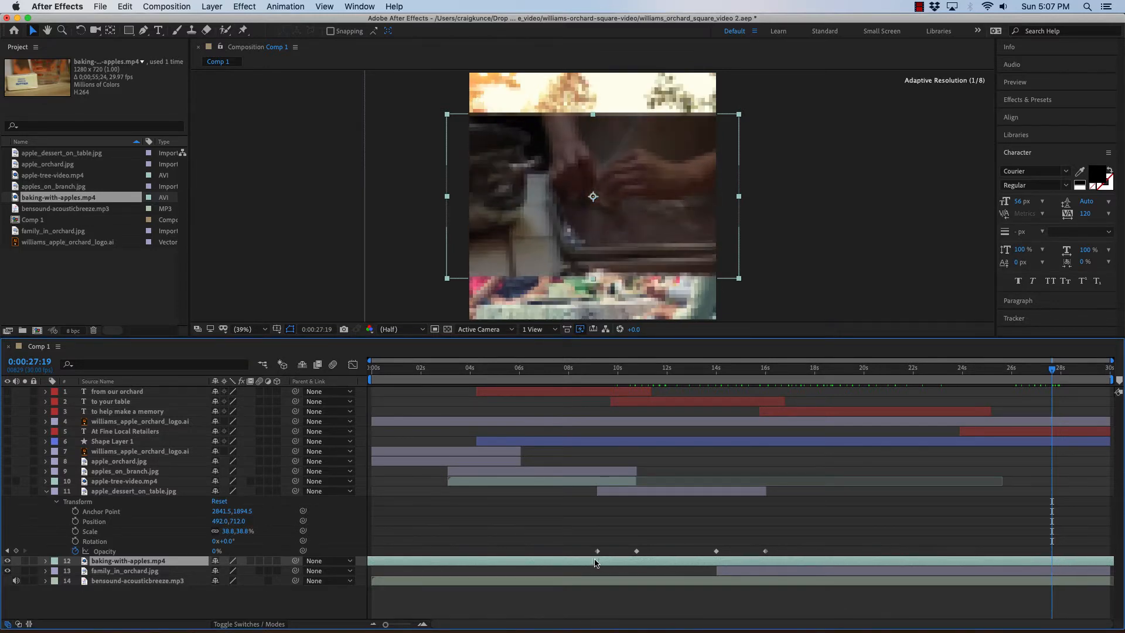
left_click_drag(1052, 370, 598, 392)
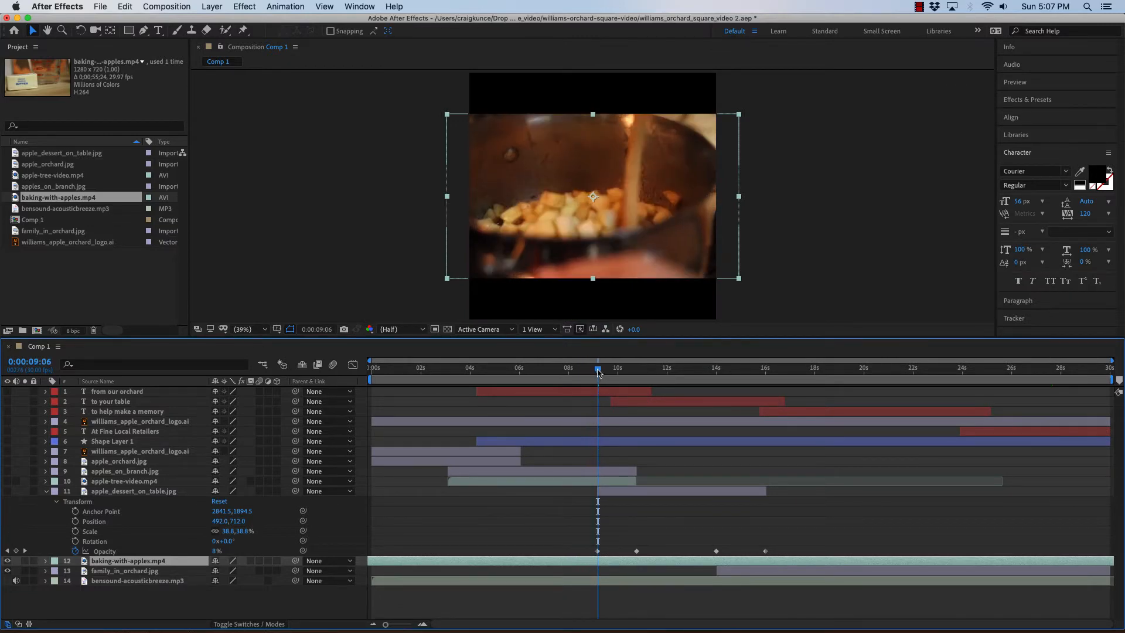
left_click_drag(597, 372, 643, 369)
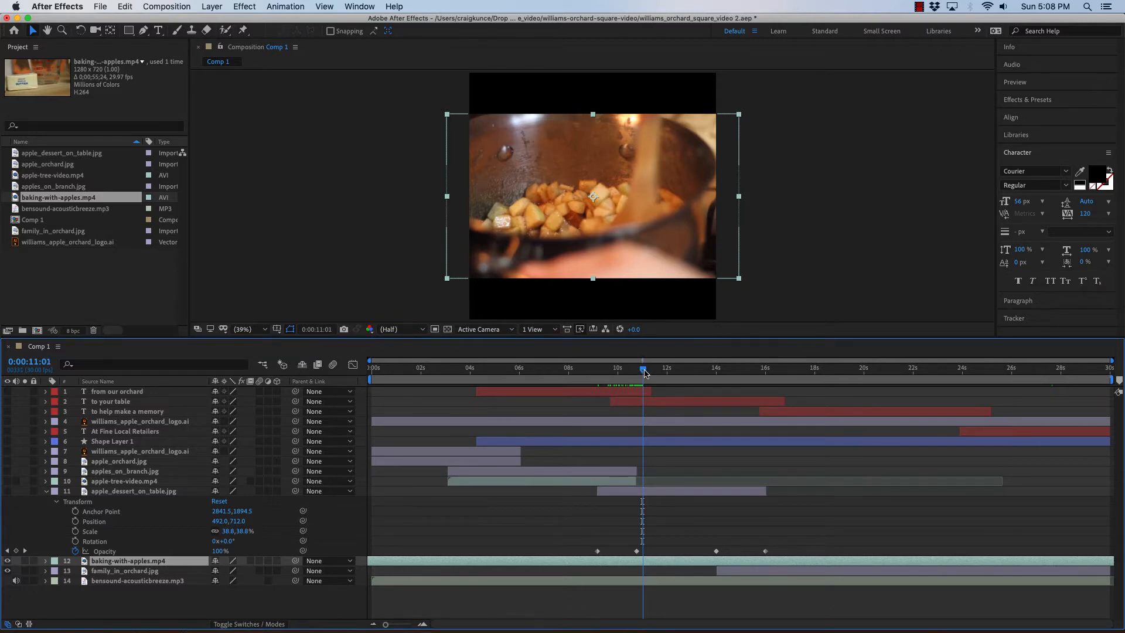
left_click_drag(645, 373, 658, 371)
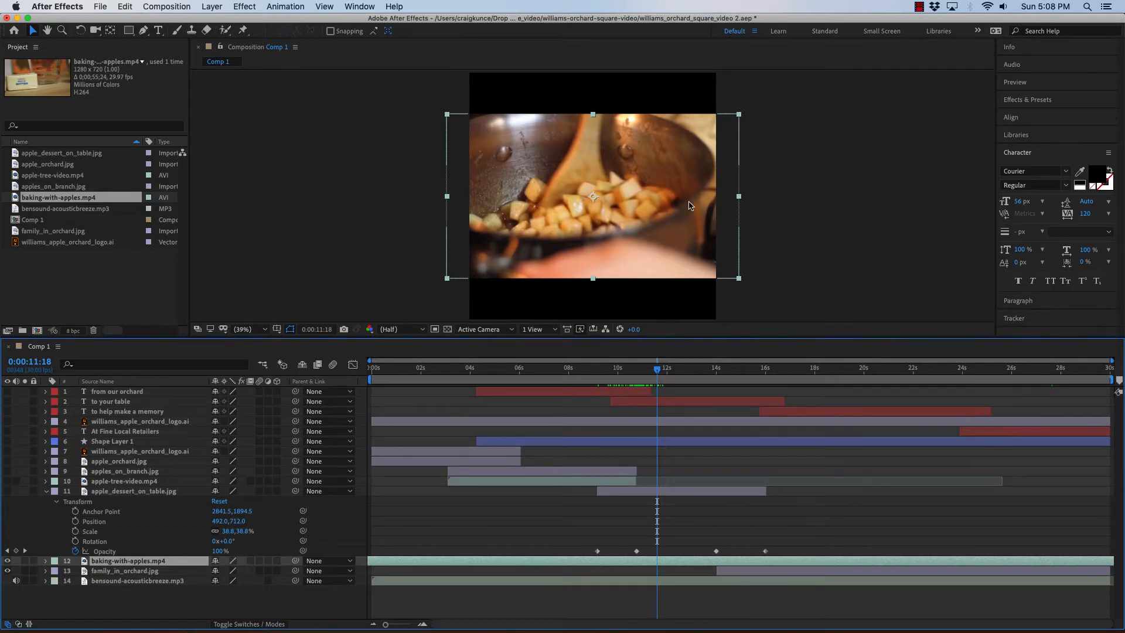
Duplicate the baking-with-apples.mp4 layer twice, and hide the two lower copies and the family_in_orchard.jpg layer.
left_click(123, 7)
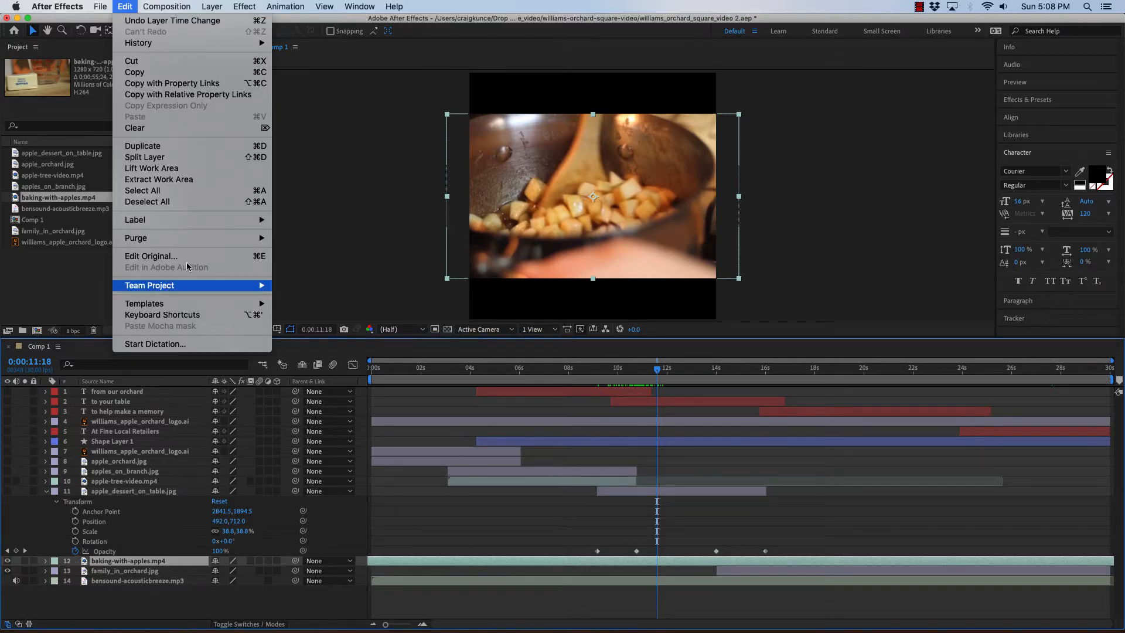
left_click(158, 152)
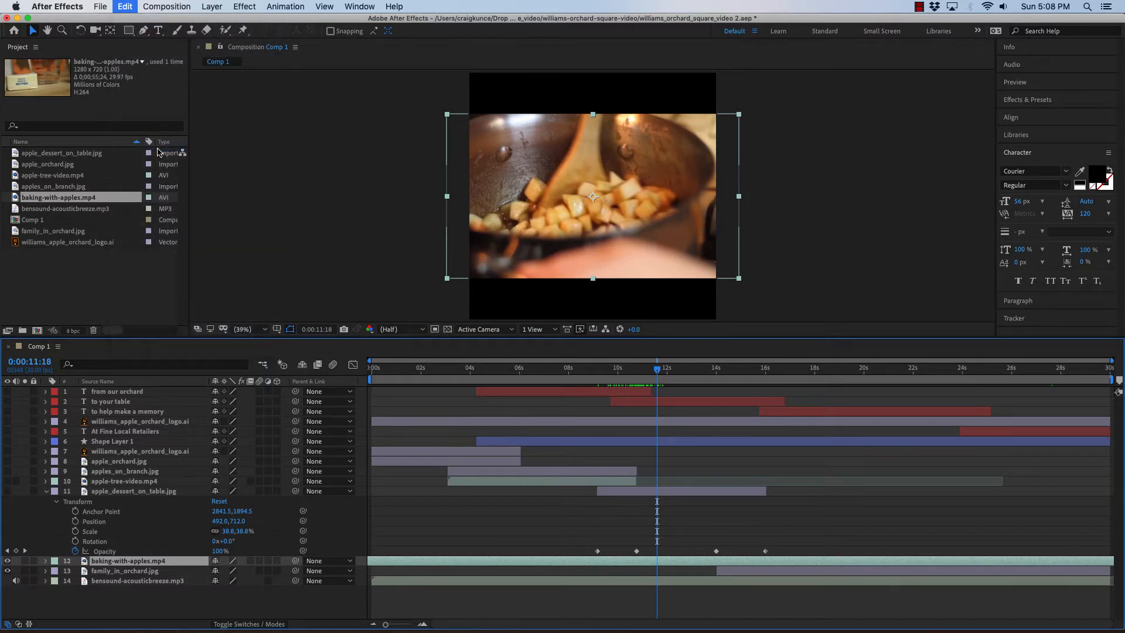
left_click(129, 8)
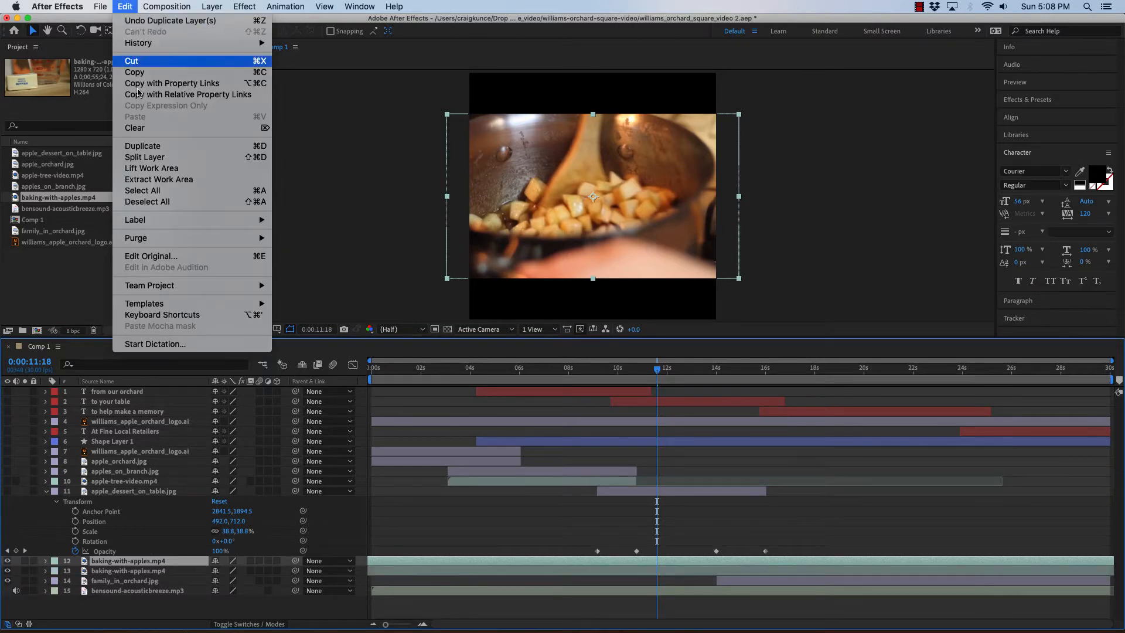
left_click(153, 149)
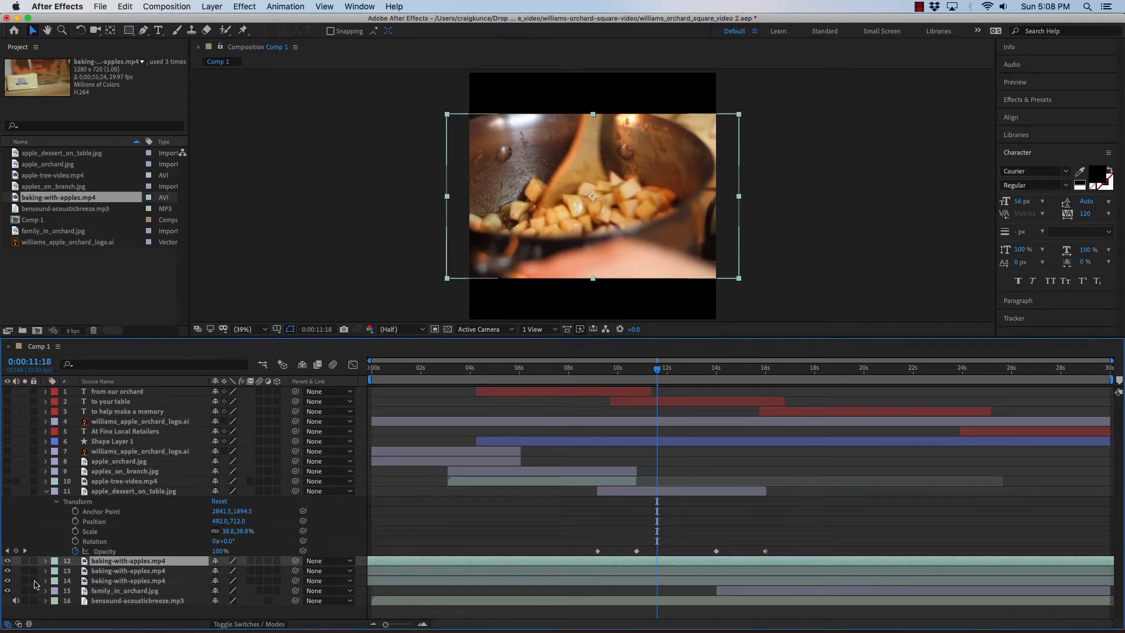
left_click(7, 572)
left_click(7, 580)
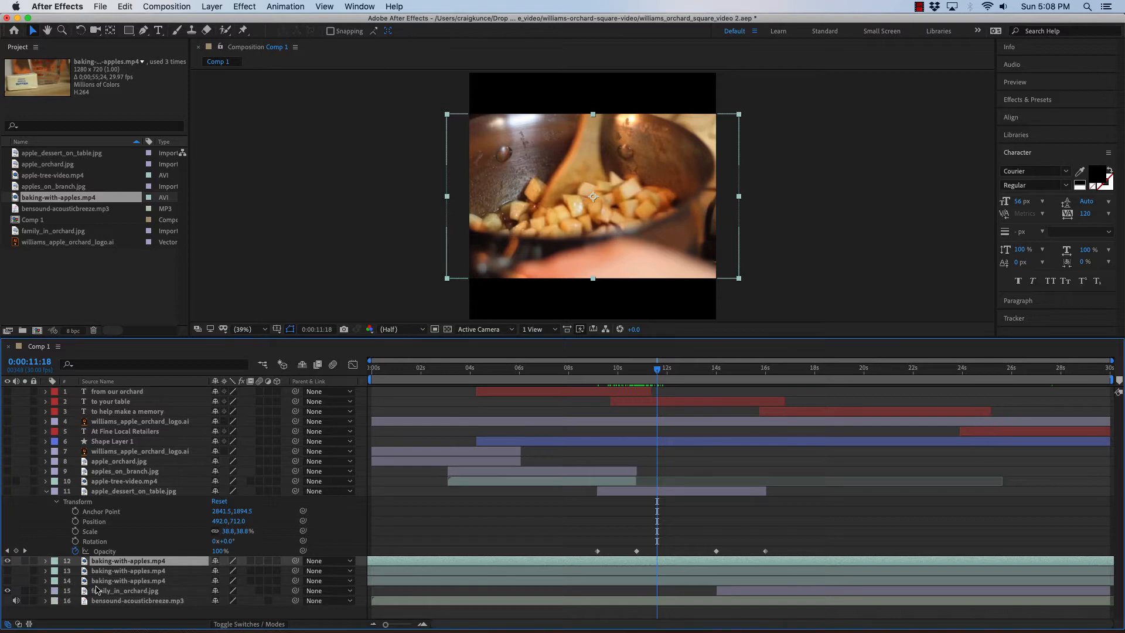
left_click(7, 591)
Trim the uppermost baking-with-apples.mp4 layer to start at 0:00:09:05 and end at 0:00:11:17.
left_click(45, 561)
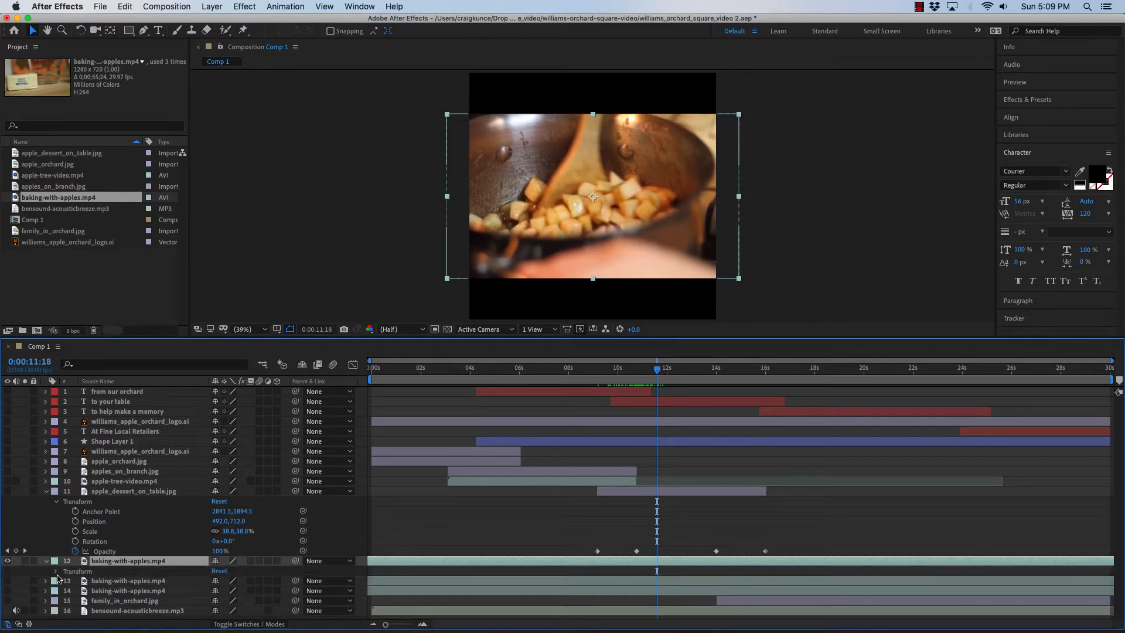
left_click_drag(445, 339, 453, 293)
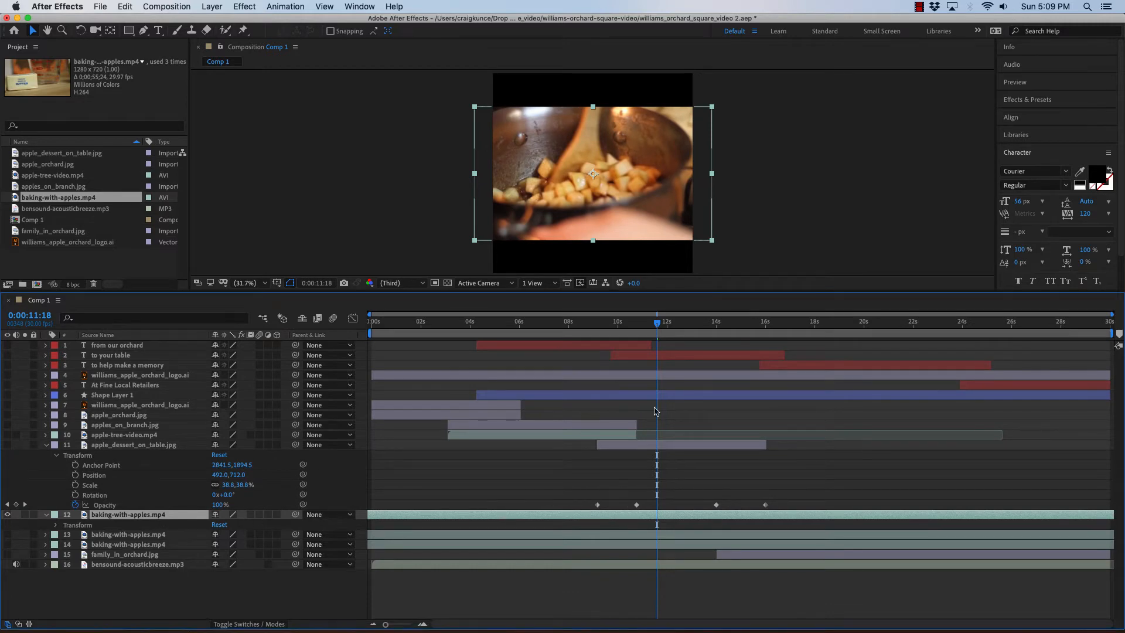
left_click_drag(659, 328, 602, 329)
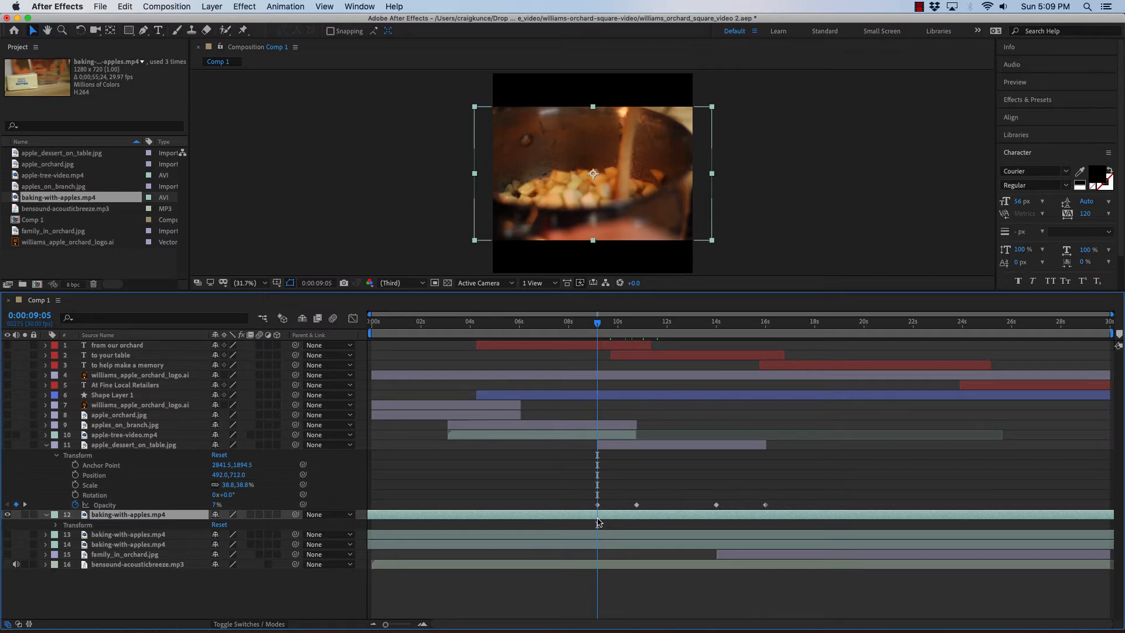
key("alt+bracketleft")
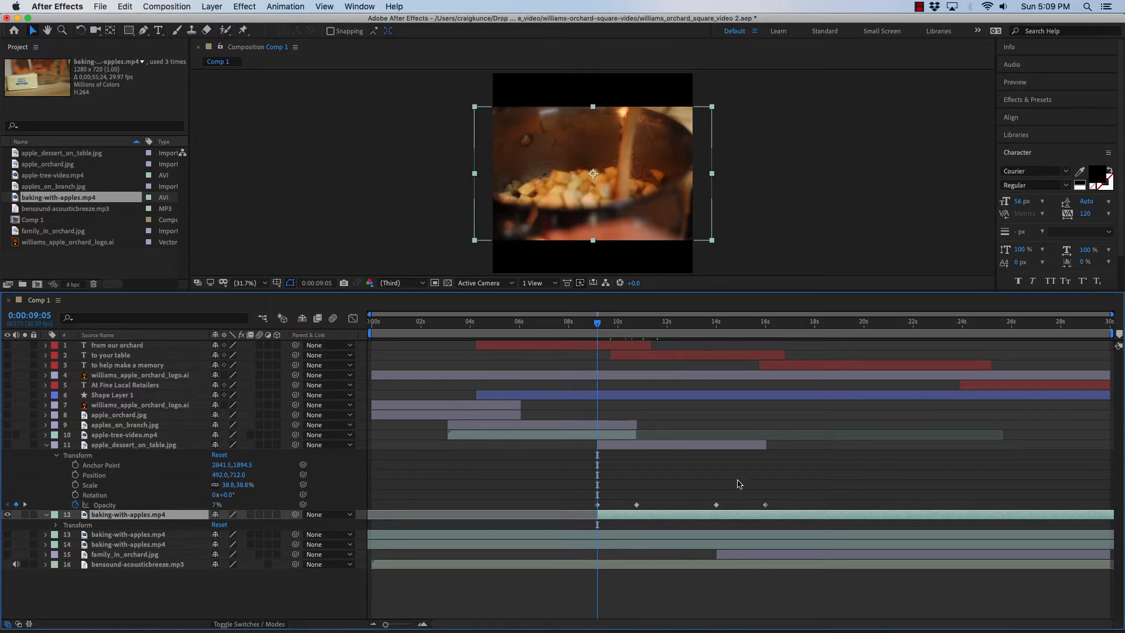
left_click_drag(597, 324, 660, 326)
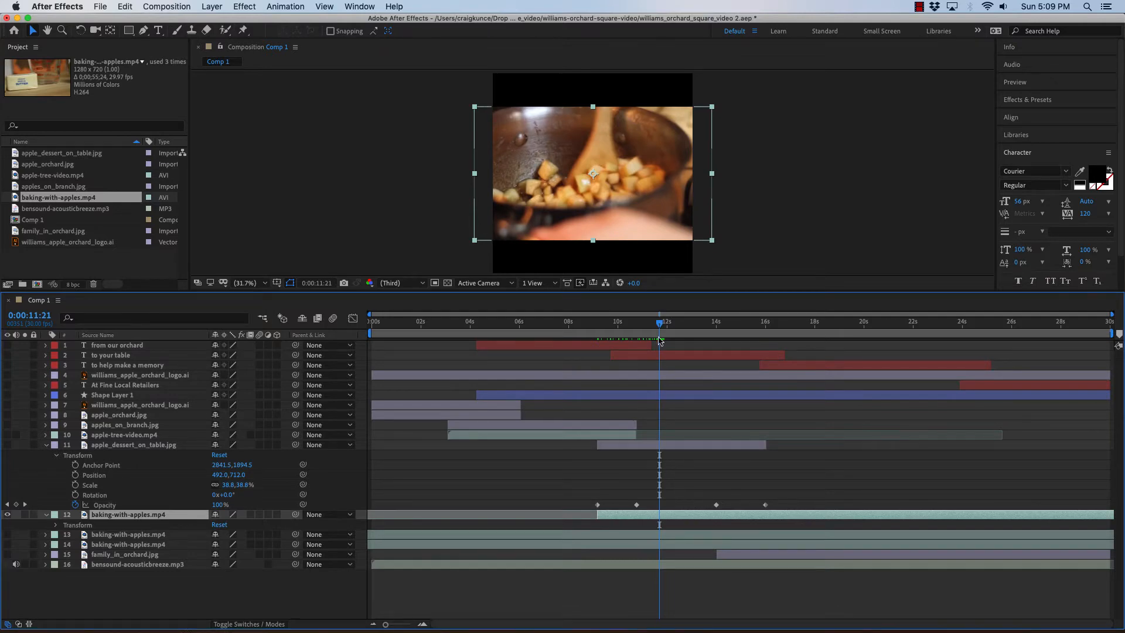
left_click_drag(663, 326, 658, 327)
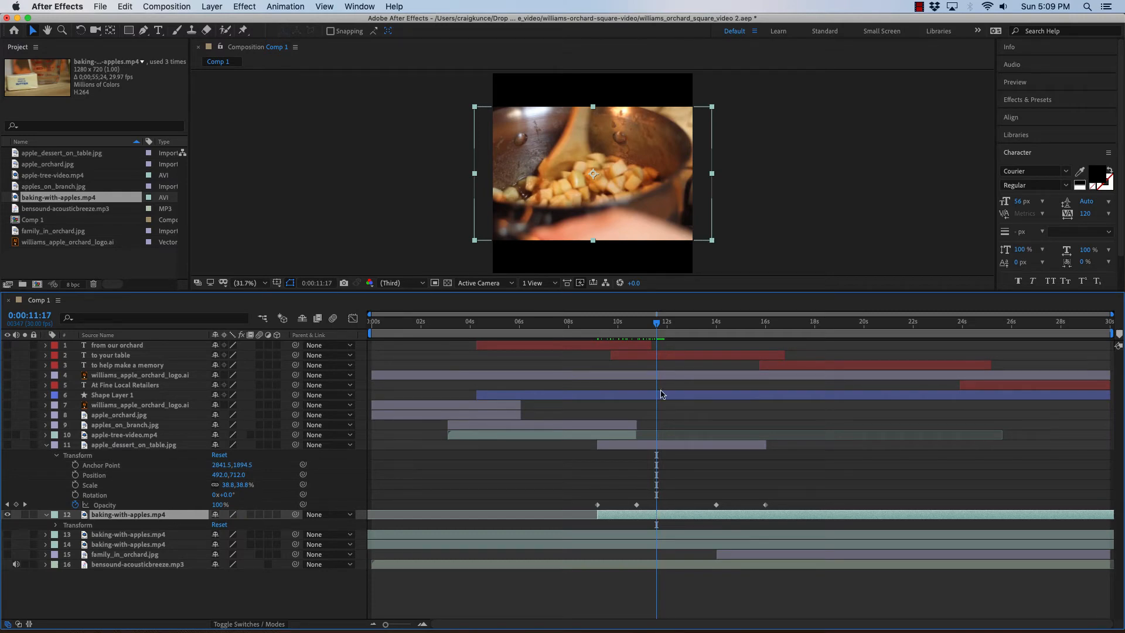
key("alt+bracketright")
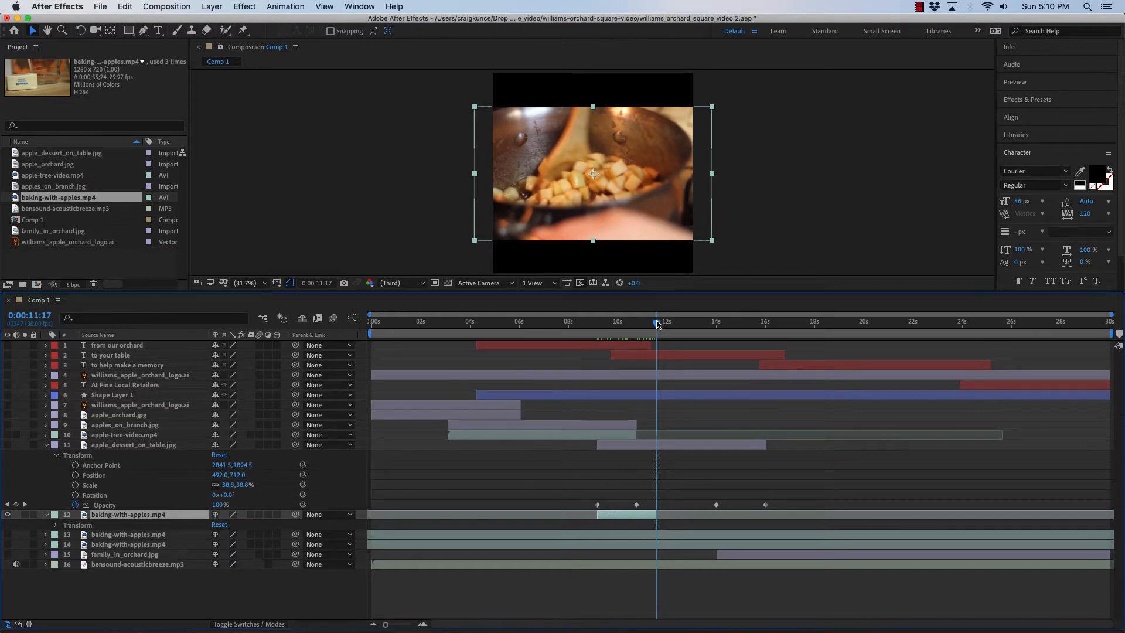
mouse_move(656, 323)
left_mouse_down()
mouse_move(610, 323)
mouse_move(659, 324)
left_mouse_up()
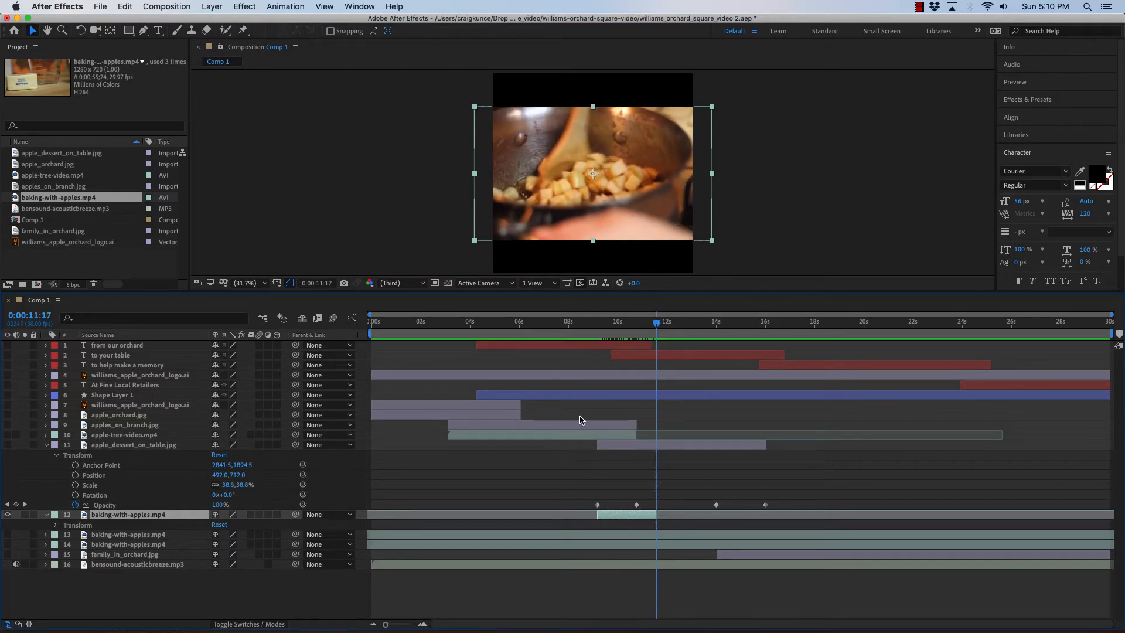
Expand the trimmed baking-with-apples.mp4 layer's transform properties and examine the opacity keyframes of apple_dessert_on_table.jpg.
left_click(55, 526)
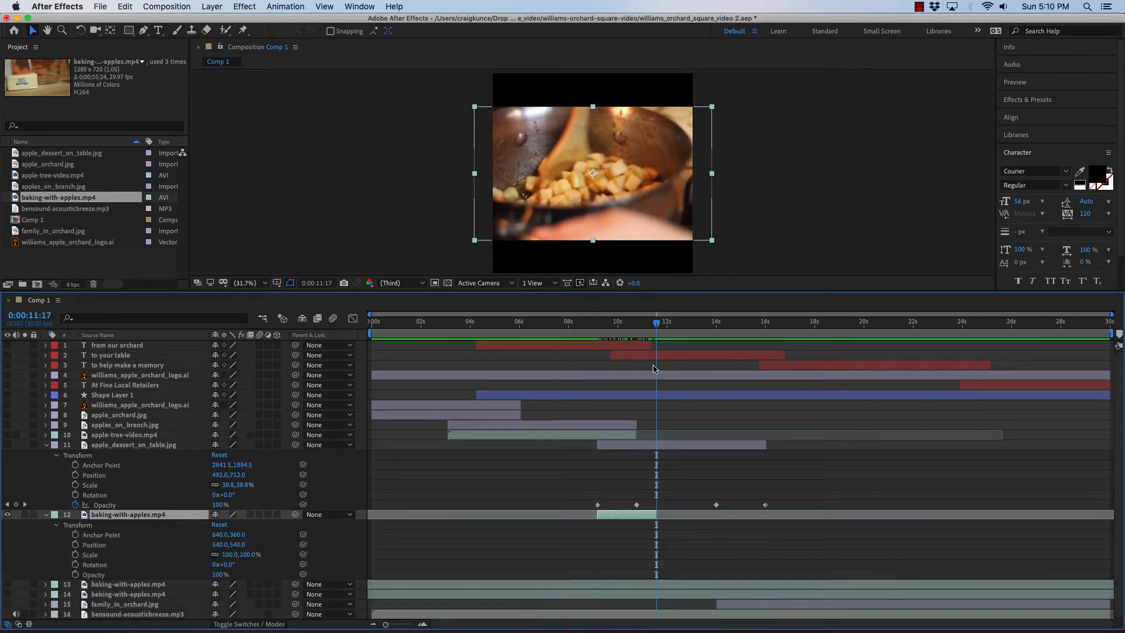
left_click_drag(651, 292, 652, 264)
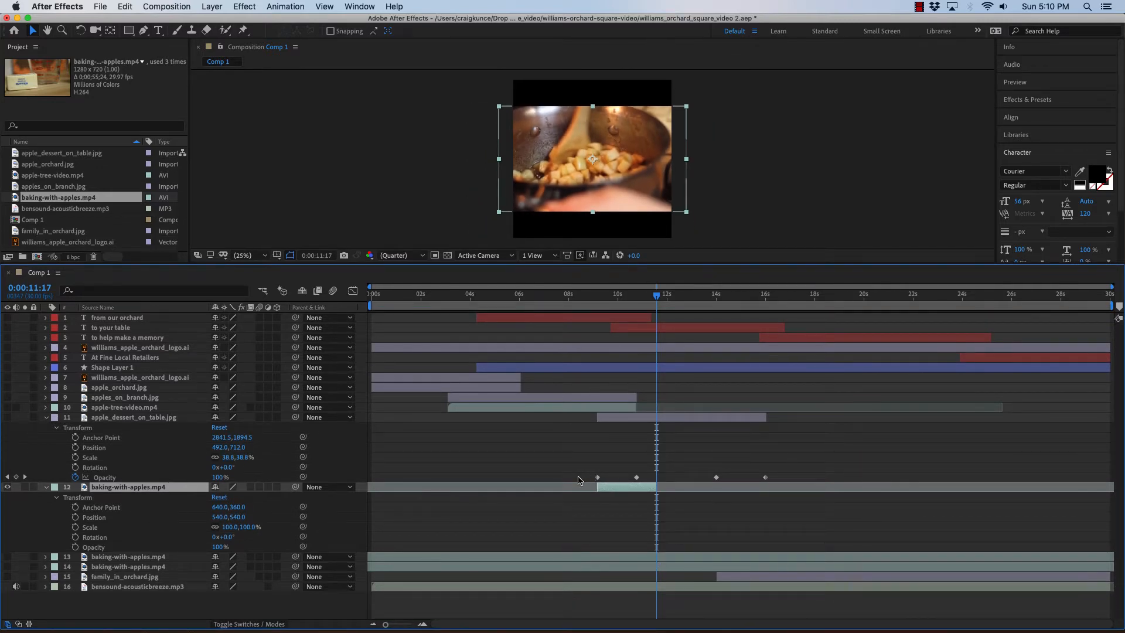
left_click(598, 478)
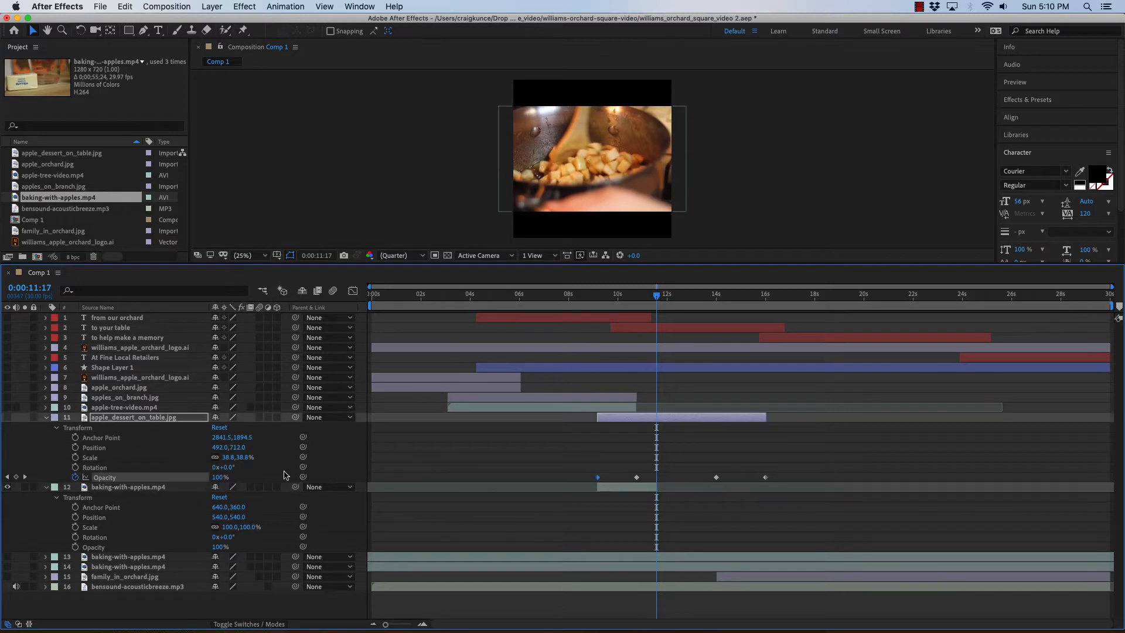
left_click(637, 477)
mouse_move(659, 299)
left_mouse_down()
mouse_move(586, 296)
mouse_move(637, 296)
left_mouse_up()
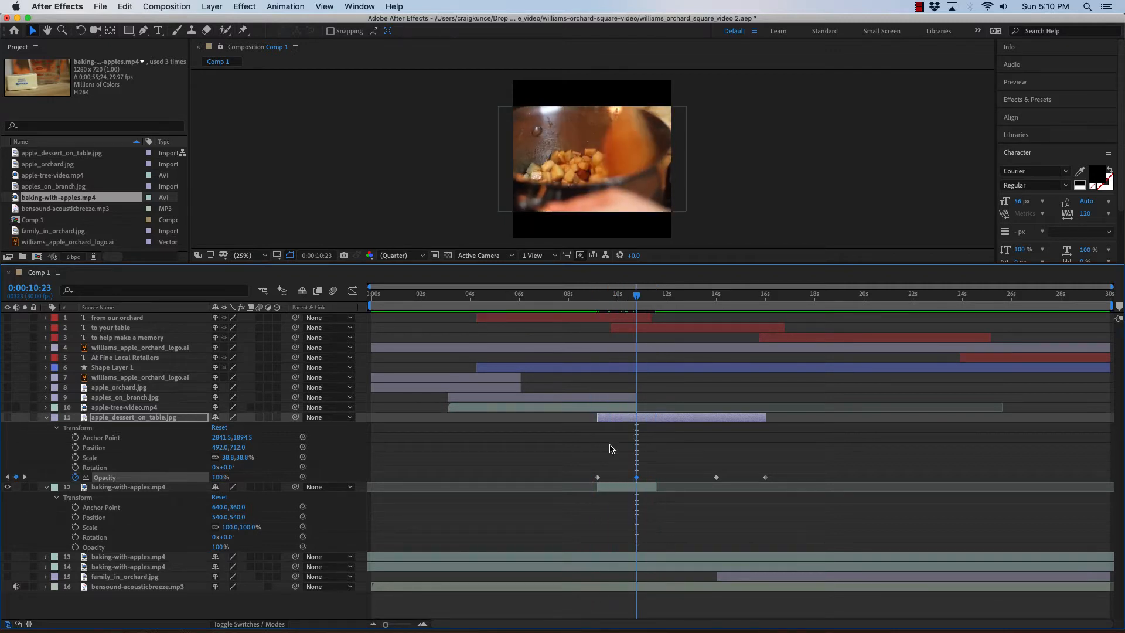
left_click_drag(636, 478, 637, 477)
left_click(681, 460)
left_click_drag(637, 296, 765, 305)
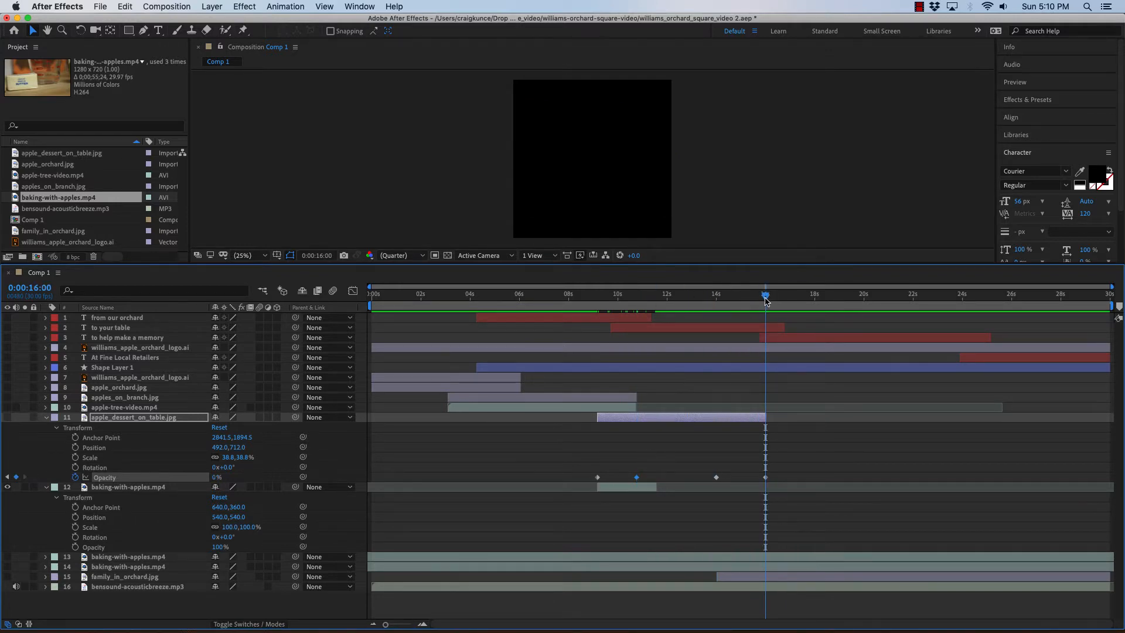
left_click_drag(766, 302, 598, 312)
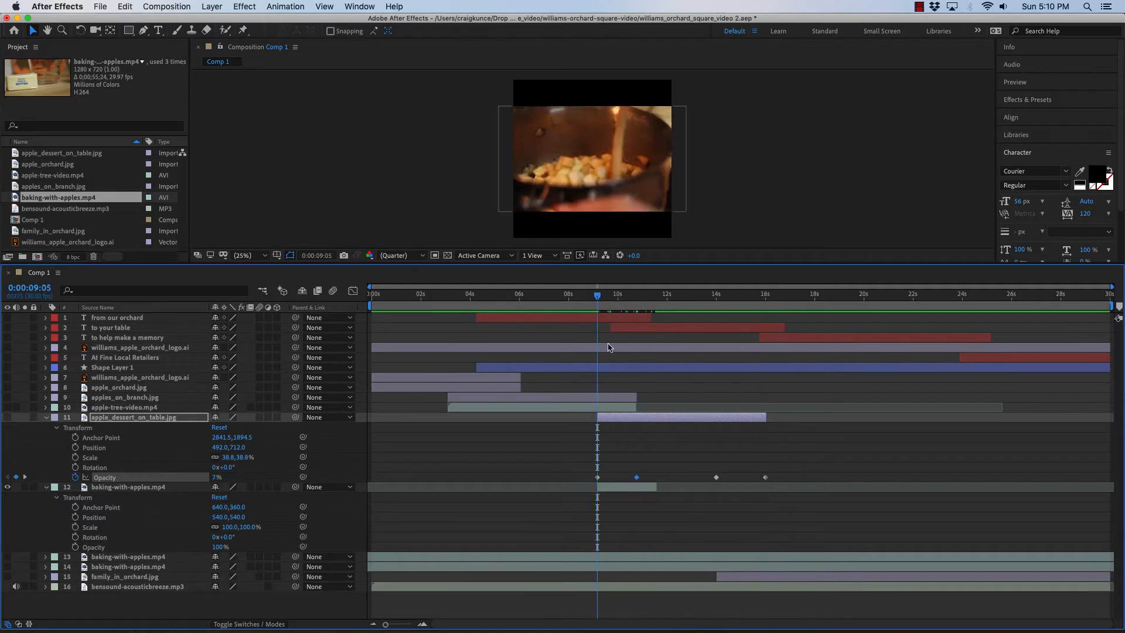
Set the apple_dessert_on_table.jpg opacity to 0% at 0:00:09:05 and 100% at 0:00:10:22, and check the keyframes at 0:00:14:00 and 0:00:16:00.
left_click(598, 477)
mouse_move(216, 479)
left_mouse_down()
mouse_move(151, 480)
mouse_move(212, 481)
mouse_move(194, 480)
left_mouse_up()
left_click_drag(598, 296, 630, 301)
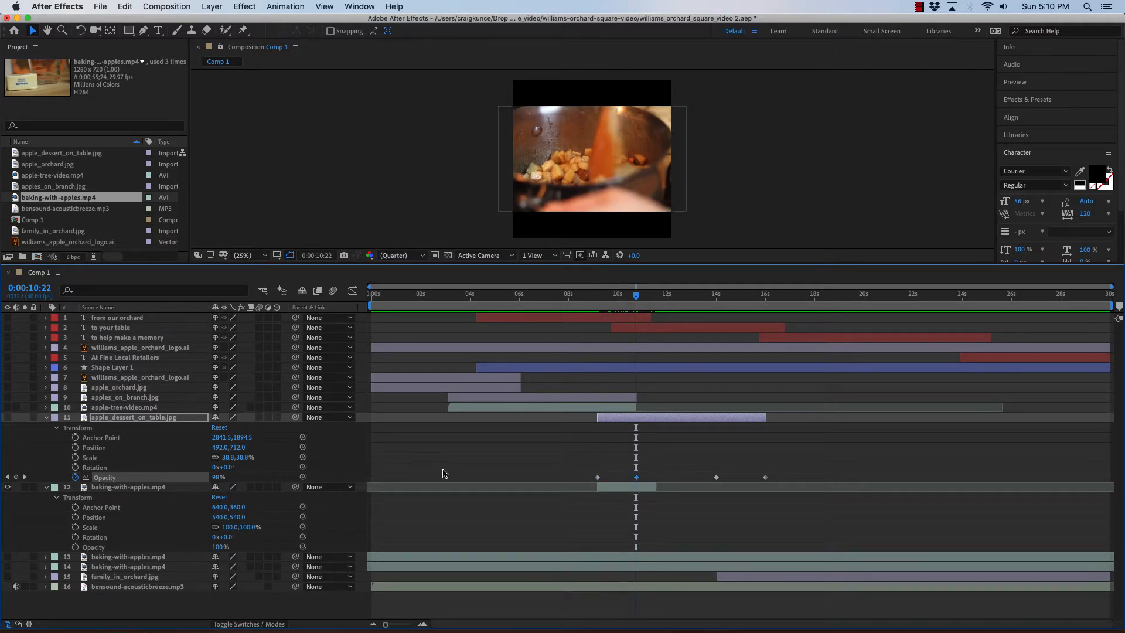
left_click_drag(216, 480, 262, 479)
left_click_drag(637, 299, 716, 298)
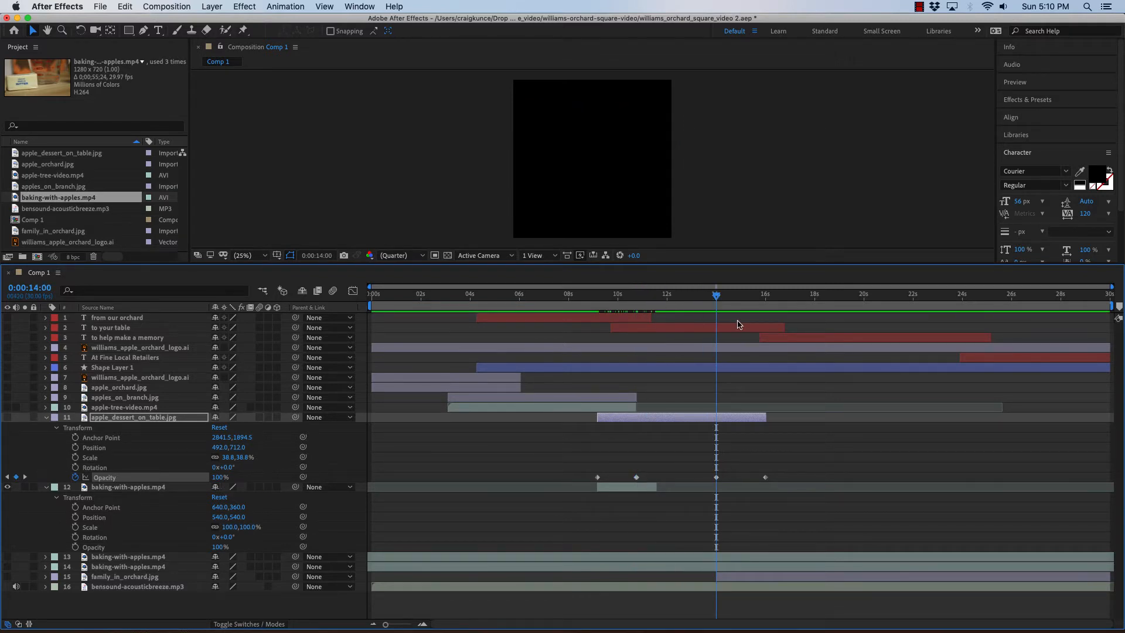
left_click_drag(720, 301, 765, 298)
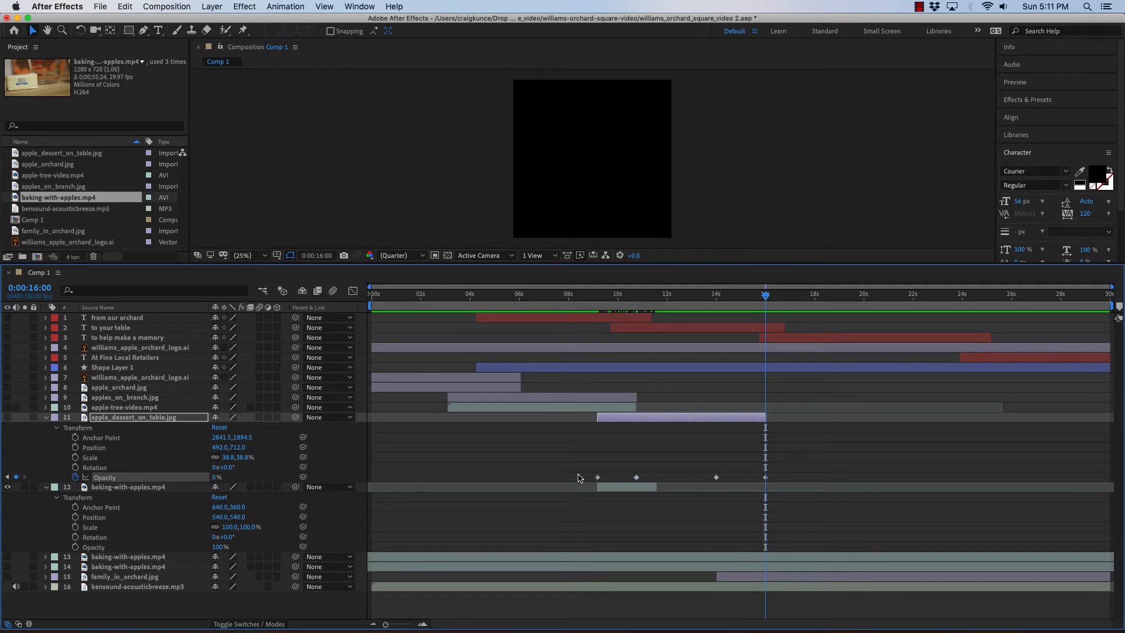
Copy all opacity keyframes of apple_dessert_on_table.jpg and paste them into the Opacity property of the trimmed baking-with-apples.mp4 layer.
left_click_drag(578, 470, 792, 479)
left_click(165, 491)
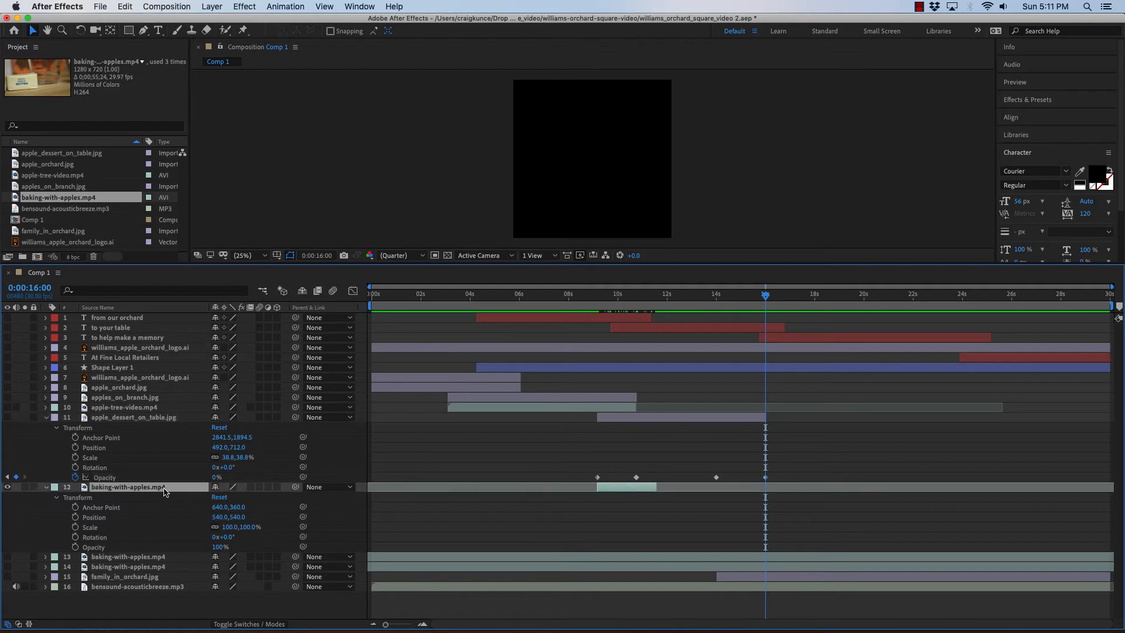
left_click(130, 548)
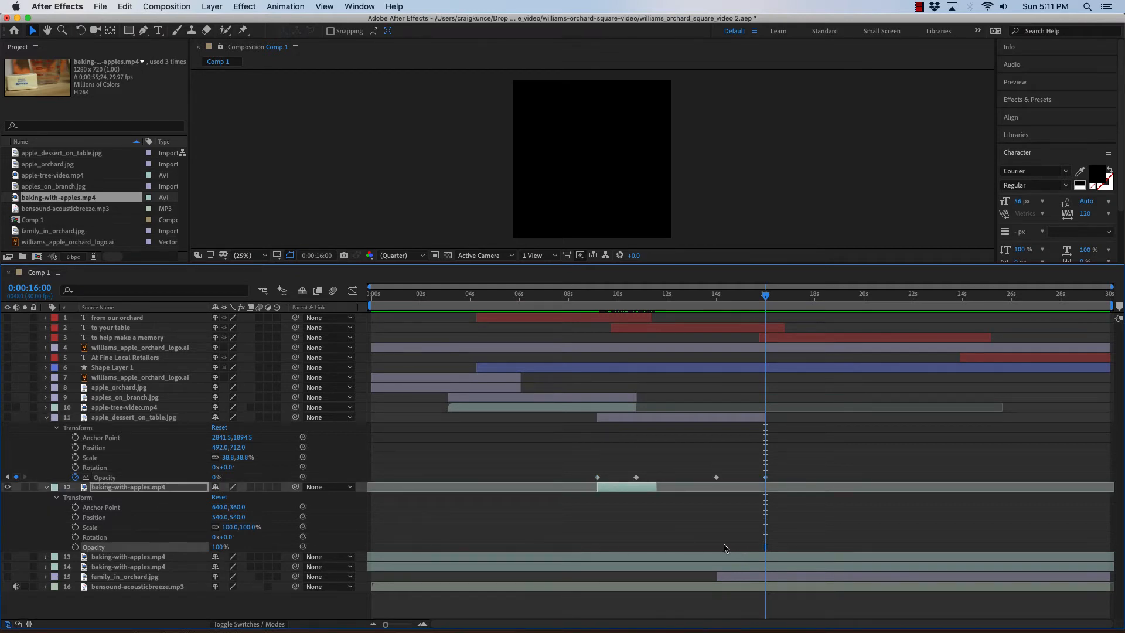
key("super+v")
Move the pasted fade-in keyframes so the fade starts at 0:00:09:05, and delete the extra 100% keyframe at 0:00:10:22.
left_click_drag(754, 544, 604, 542)
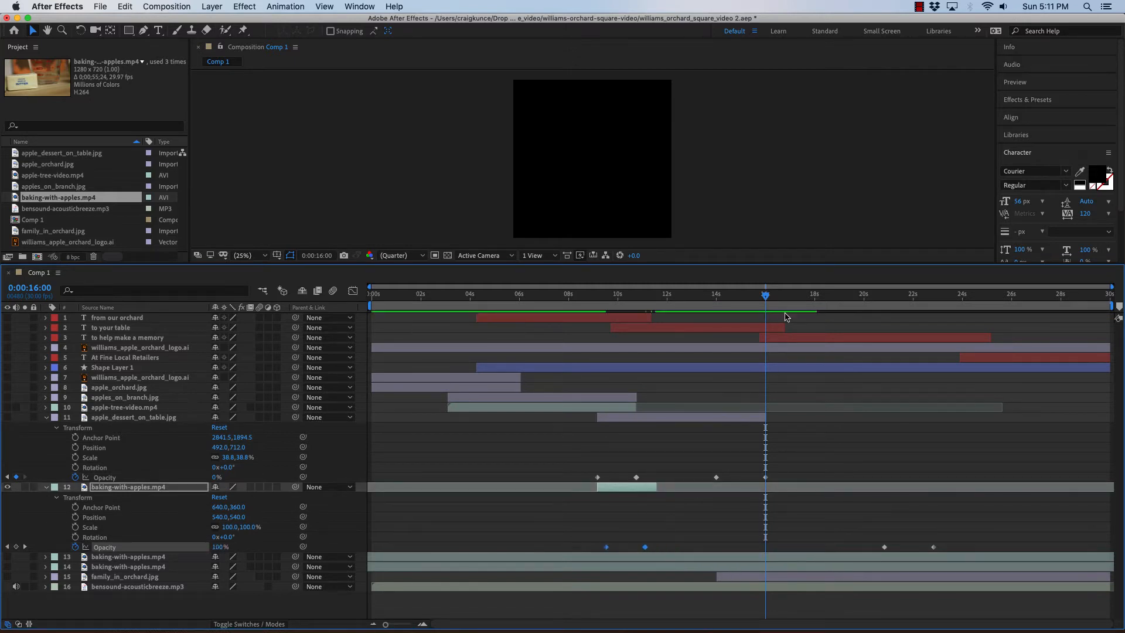
left_click(595, 310)
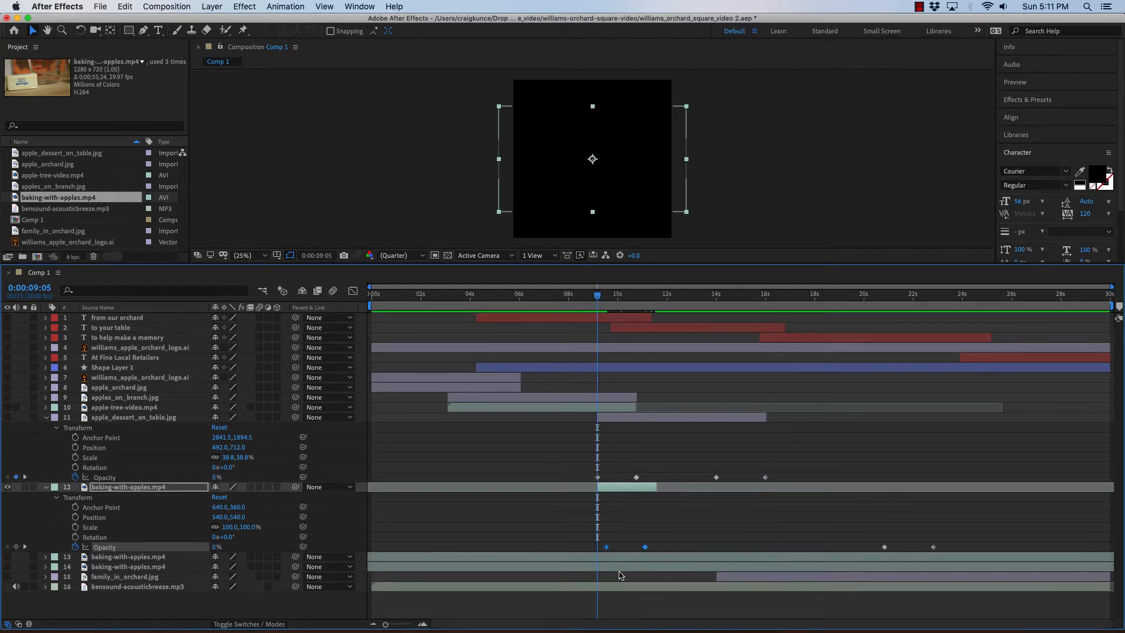
mouse_move(607, 548)
left_mouse_down()
mouse_move(636, 548)
mouse_move(624, 548)
left_mouse_up()
left_click(654, 532)
left_click(637, 548)
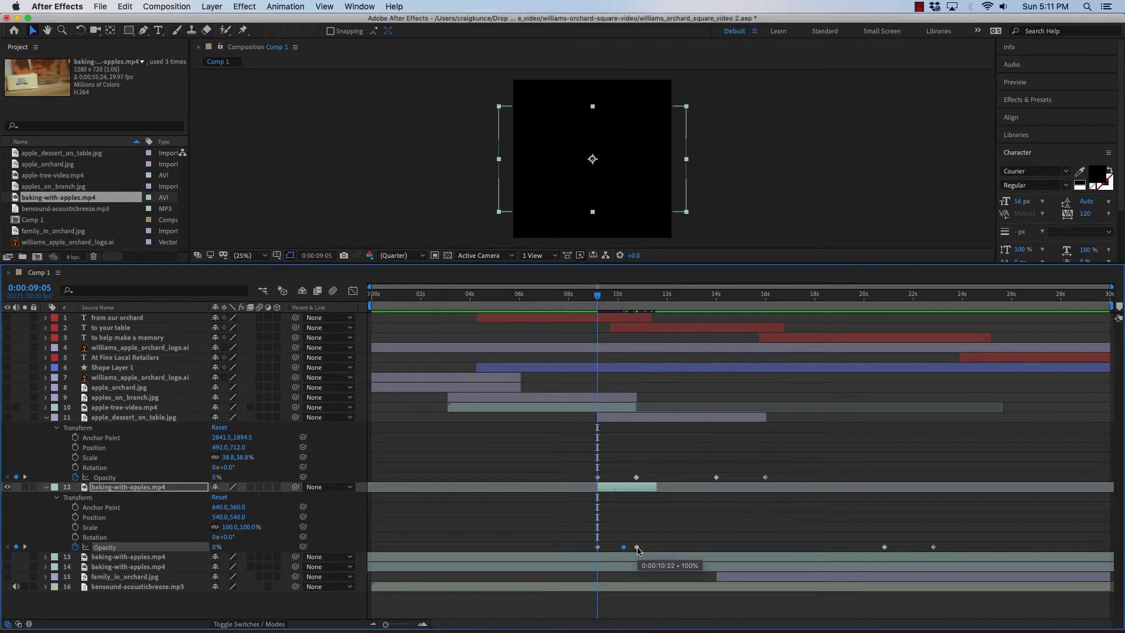
key("Delete")
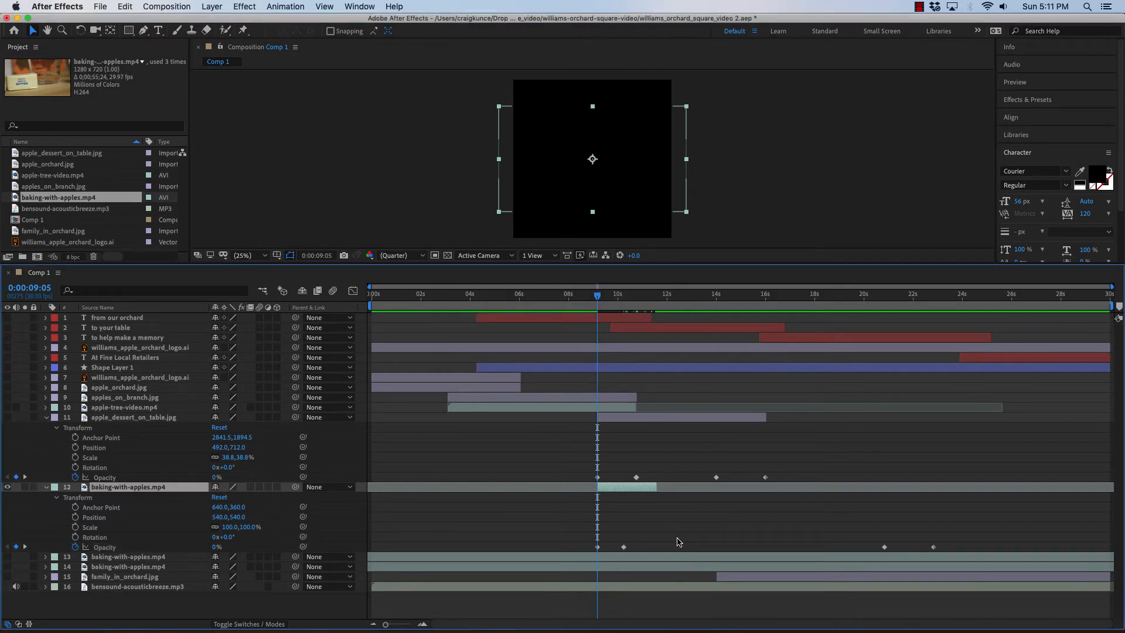
Shorten the fade-in by moving its end keyframe close to the clip's start, and move the first fade-out keyframe just before the trimmed clip's end.
left_click(623, 548)
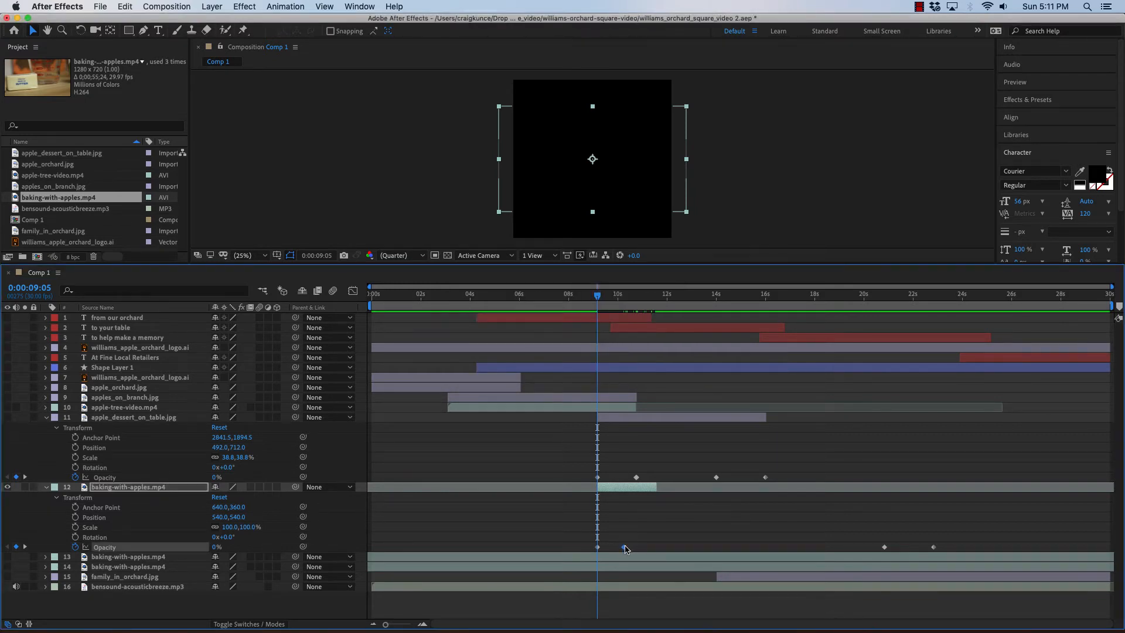
left_click_drag(624, 547, 608, 548)
left_click_drag(885, 547, 649, 547)
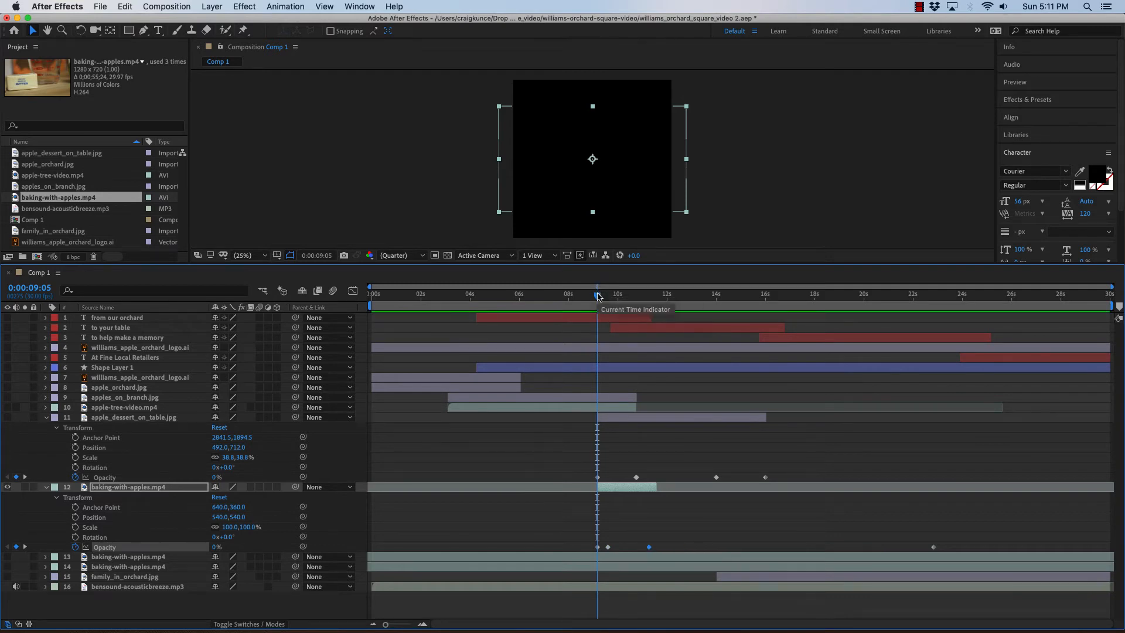
Move the trimmed baking-with-apples.mp4 layer's fade-out keyframes to 0:00:11:16 and 0:00:12:04, and slightly lengthen its fade-in.
left_click_drag(606, 299, 657, 300)
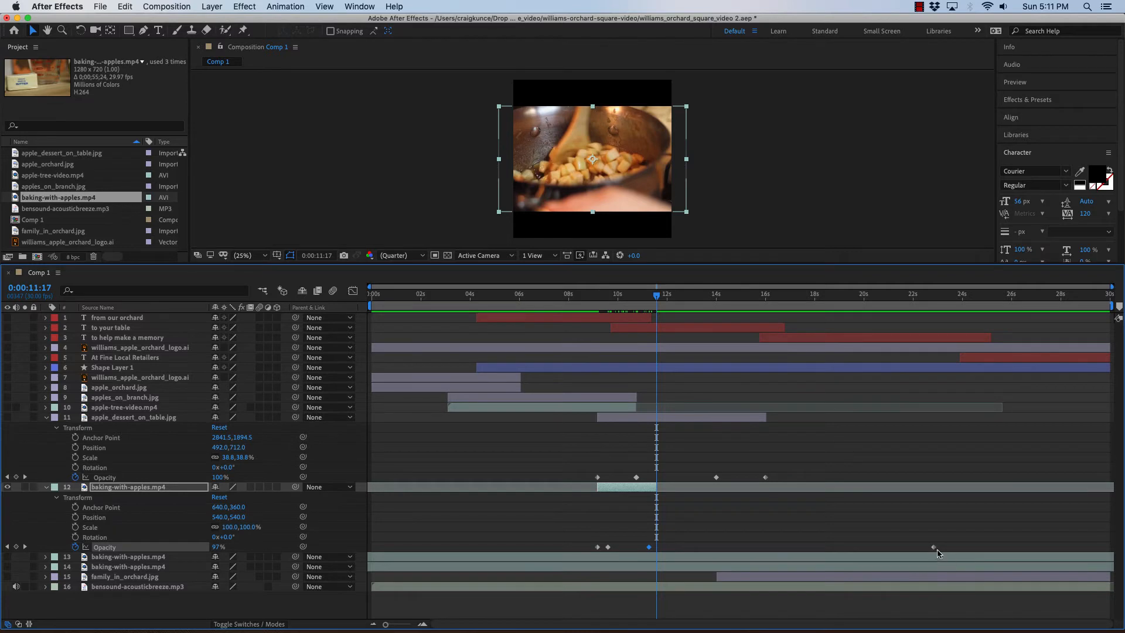
left_click_drag(935, 548, 614, 550)
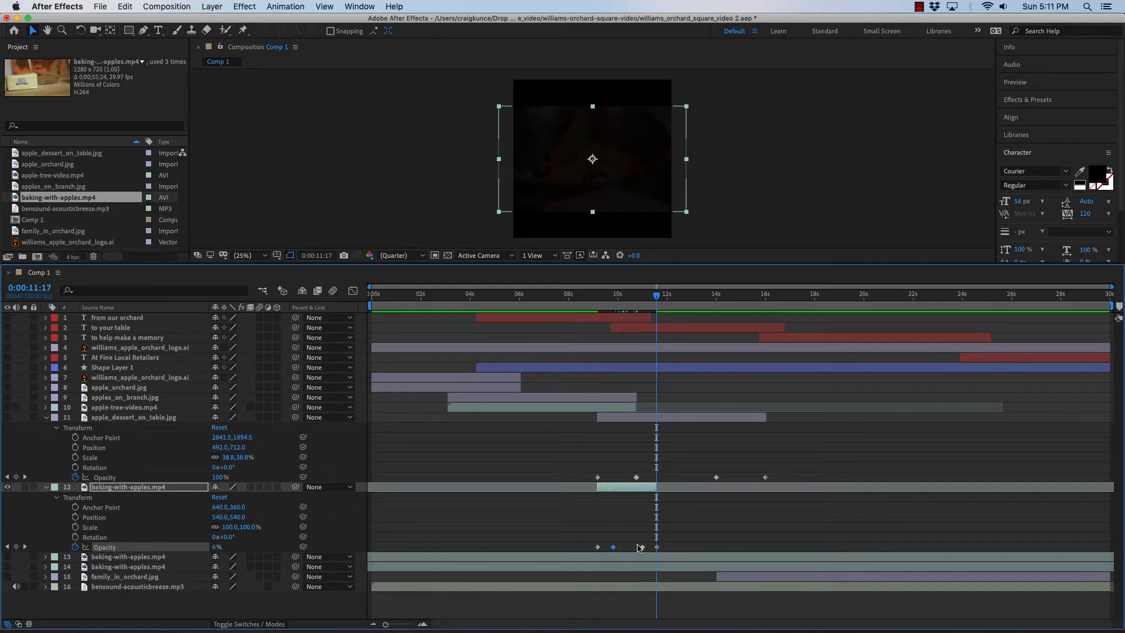
left_click_drag(657, 296, 672, 312)
left_click_drag(634, 540, 671, 550)
Extend the end of the trimmed baking-with-apples.mp4 clip to 0:00:12:04, at its last opacity keyframe, and check the fade.
left_click(655, 487)
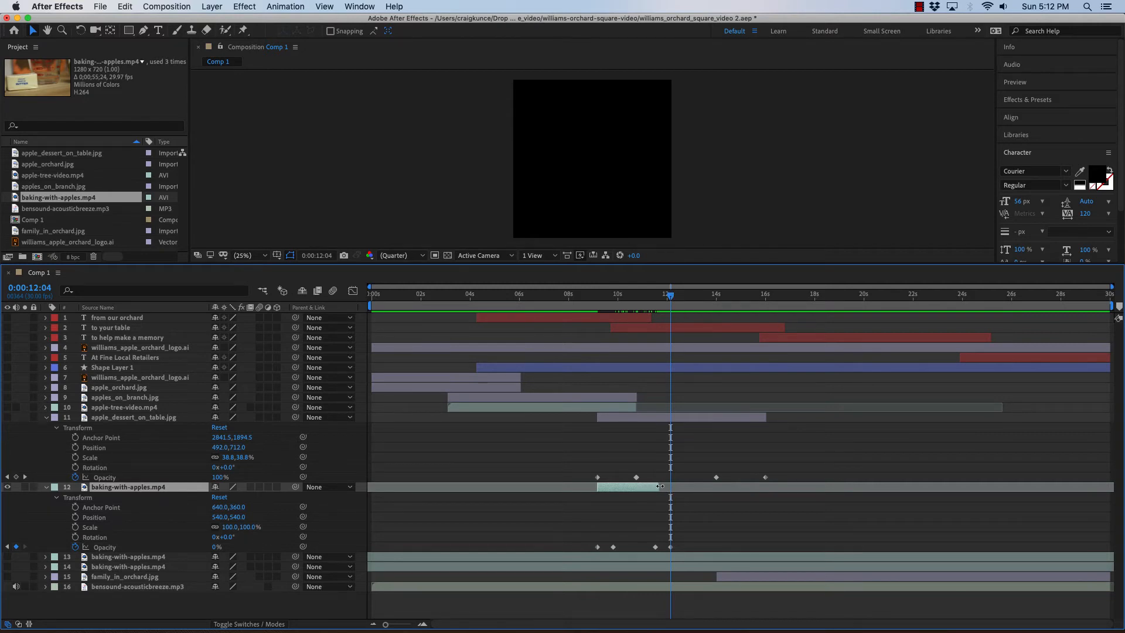
left_click_drag(660, 487, 667, 487)
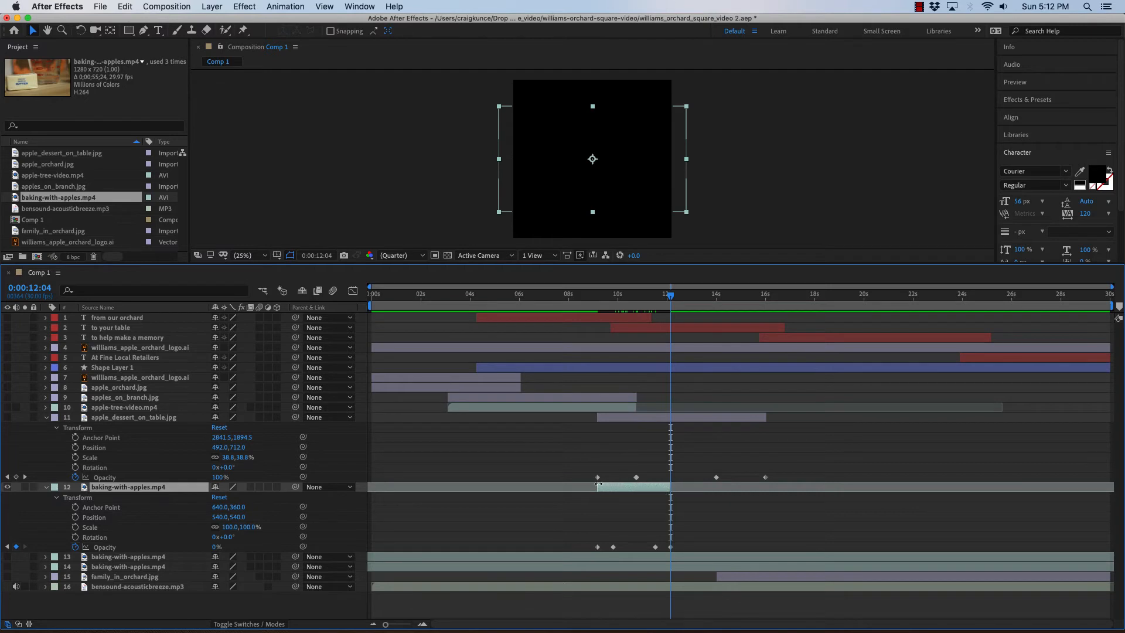
mouse_move(662, 300)
left_mouse_down()
mouse_move(577, 300)
mouse_move(672, 303)
left_mouse_up()
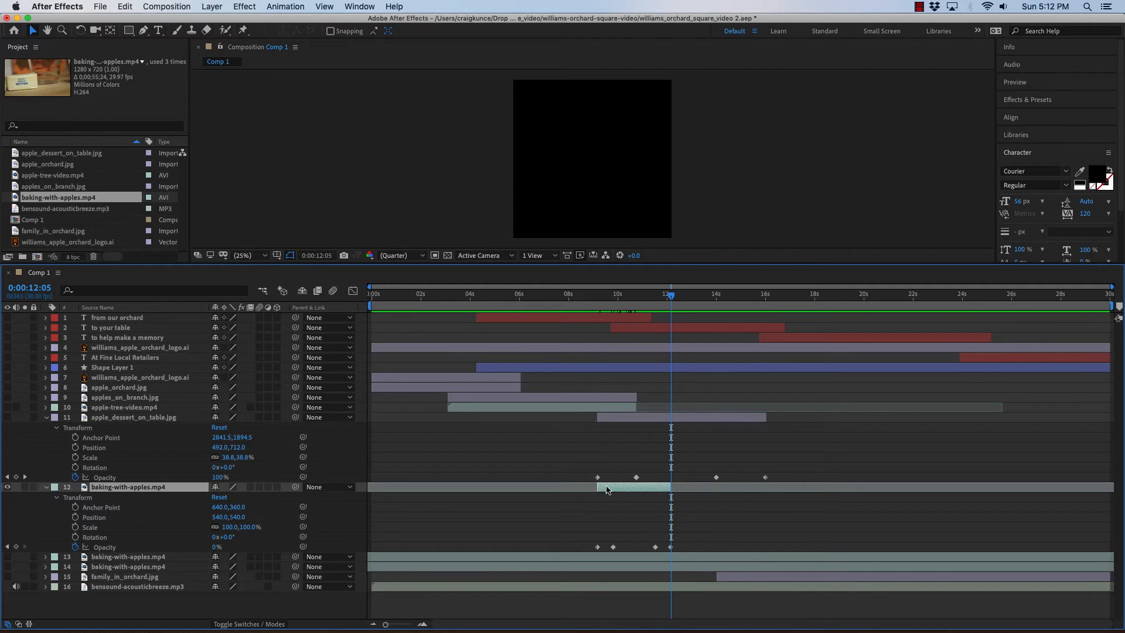
left_click_drag(671, 296, 647, 300)
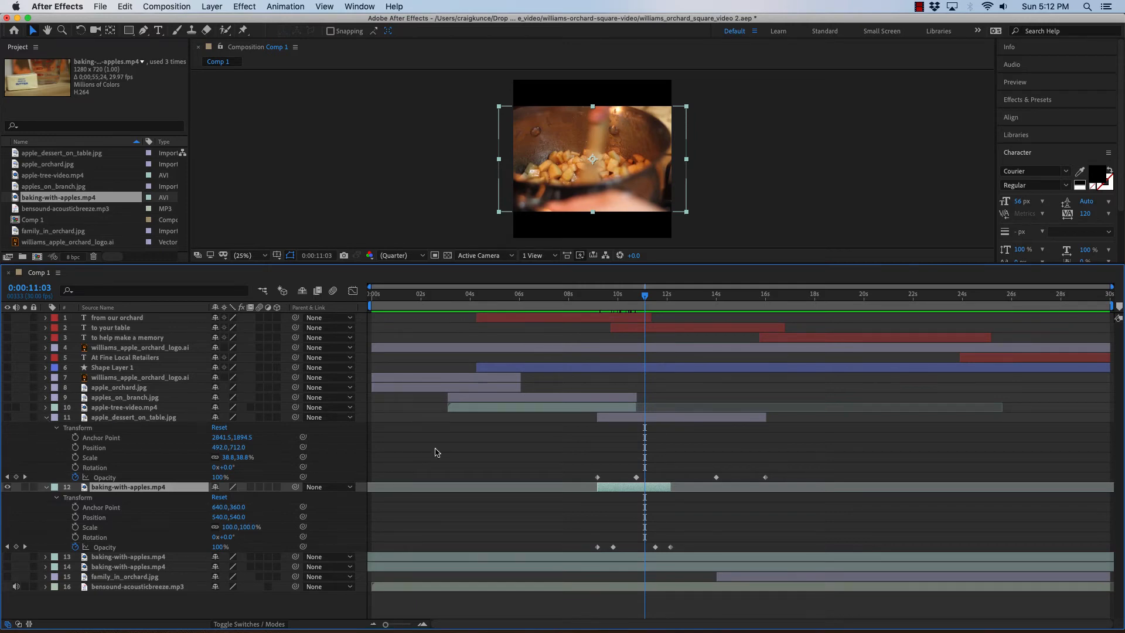
Collapse the apple_dessert_on_table.jpg properties and reveal the transform properties of the second baking-with-apples.mp4 layer.
left_click(46, 419)
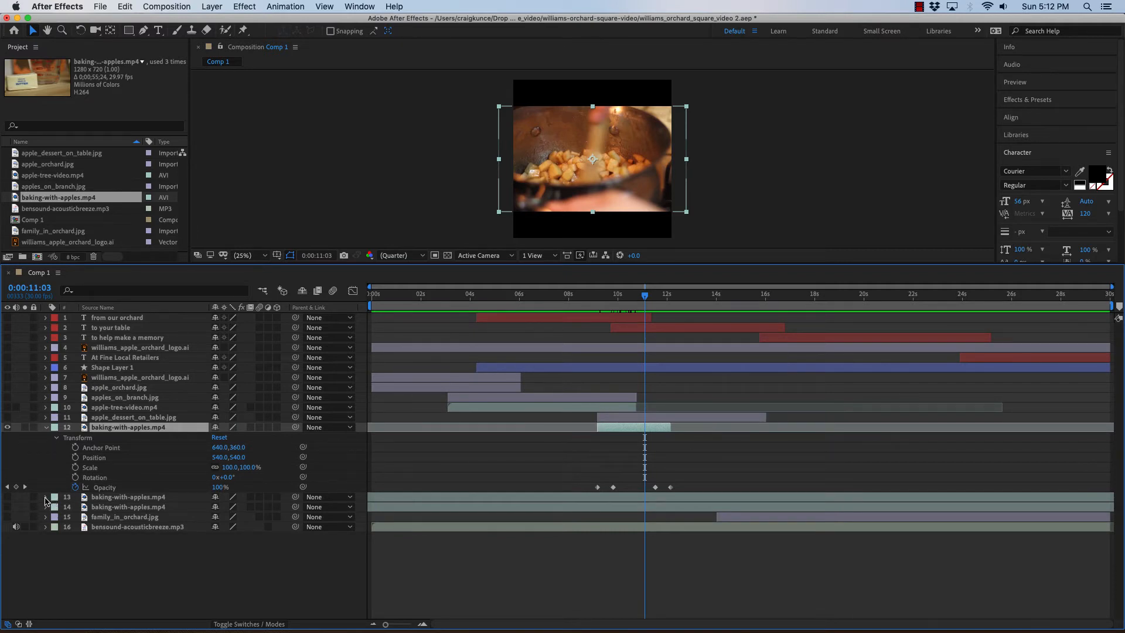
left_click(46, 497)
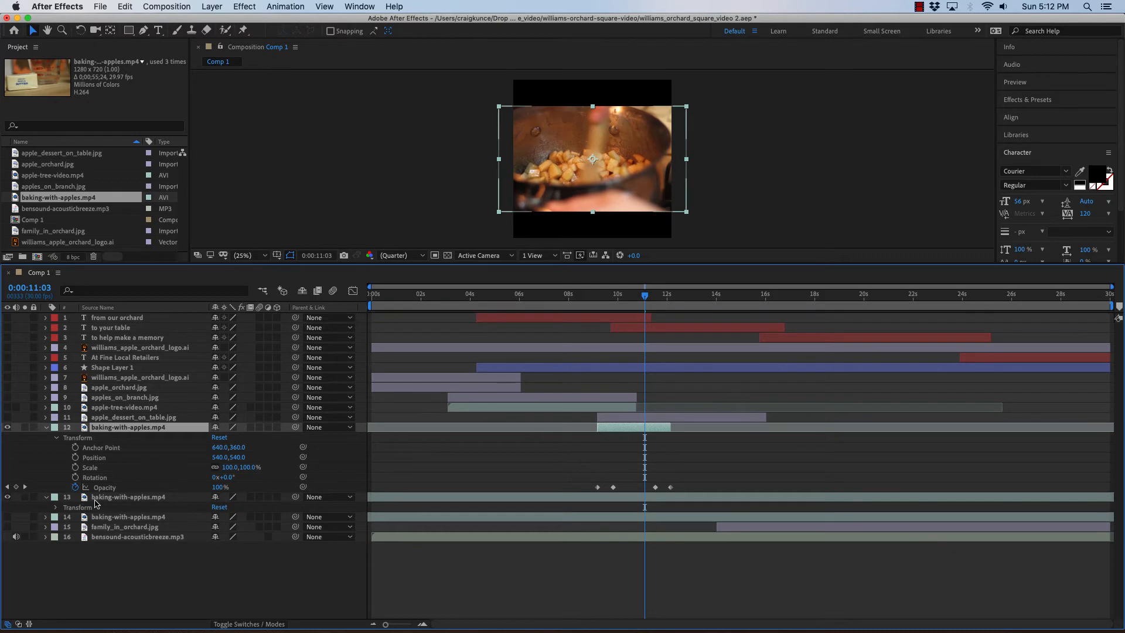
left_click(56, 509)
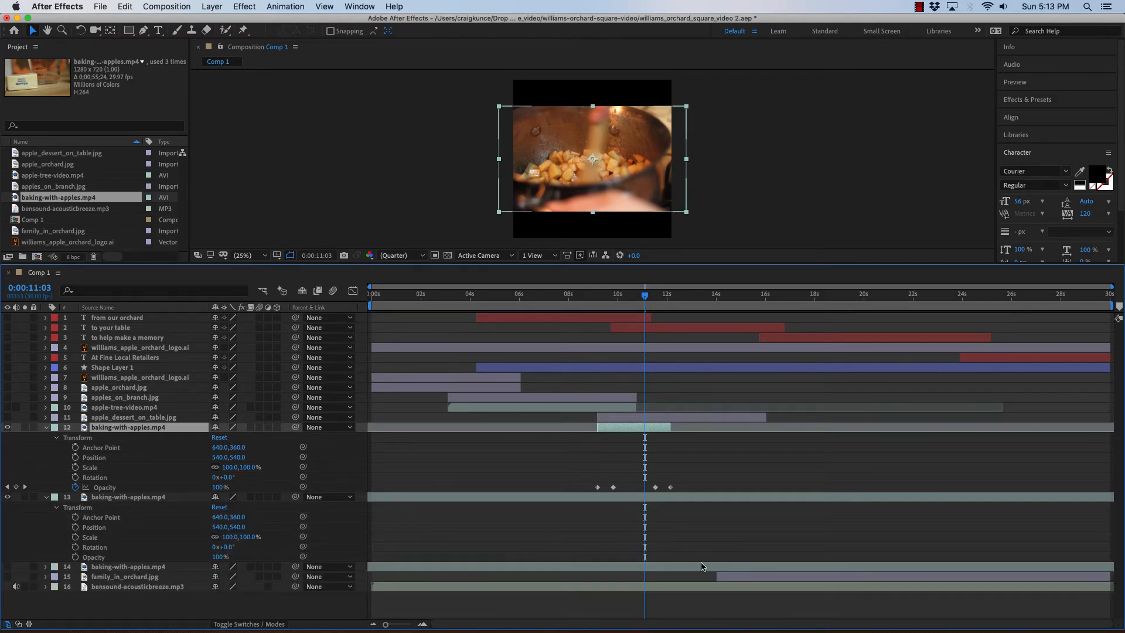
Slide the third baking-with-apples.mp4 layer earlier, hide the first one, and trim the third layer's start at 0:00:20:10.
left_click_drag(780, 571, 531, 568)
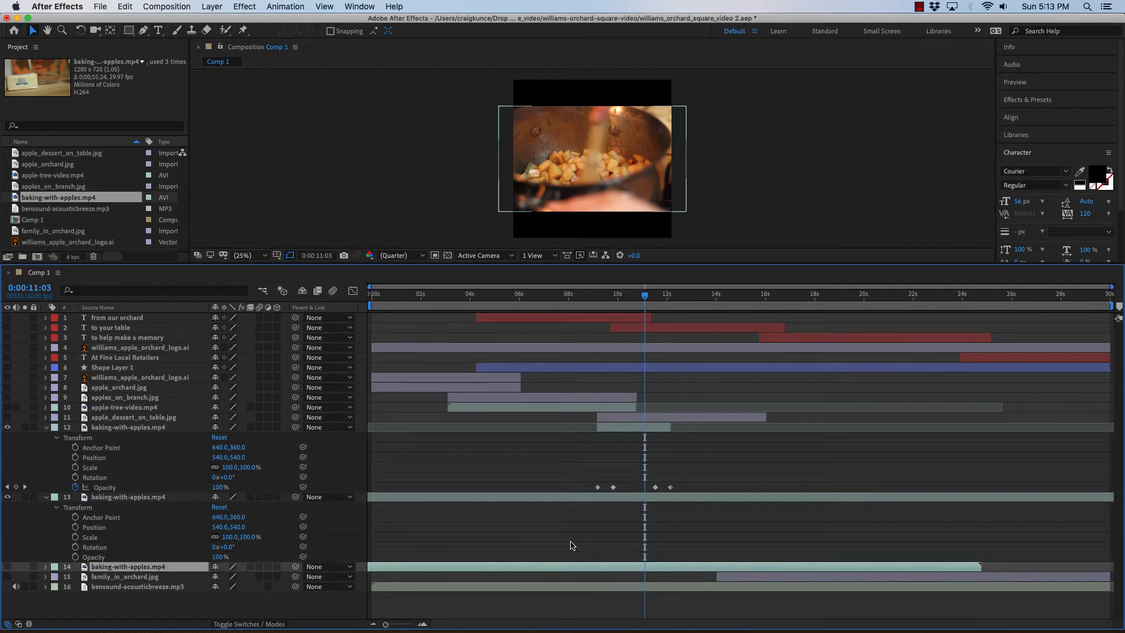
left_click(7, 427)
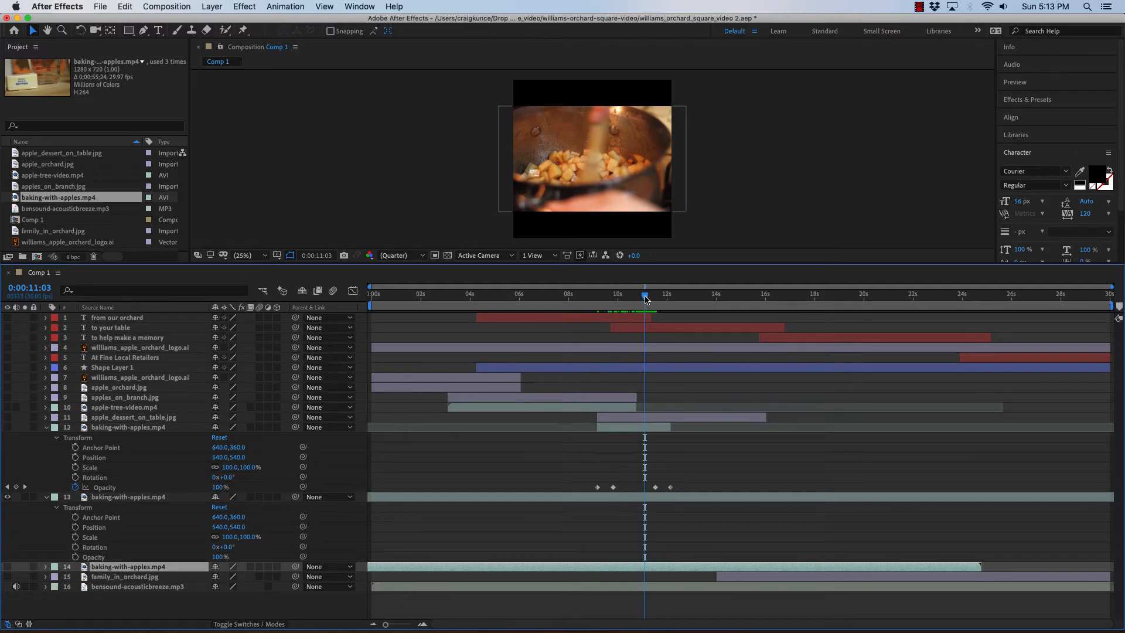
left_click_drag(646, 300, 889, 316)
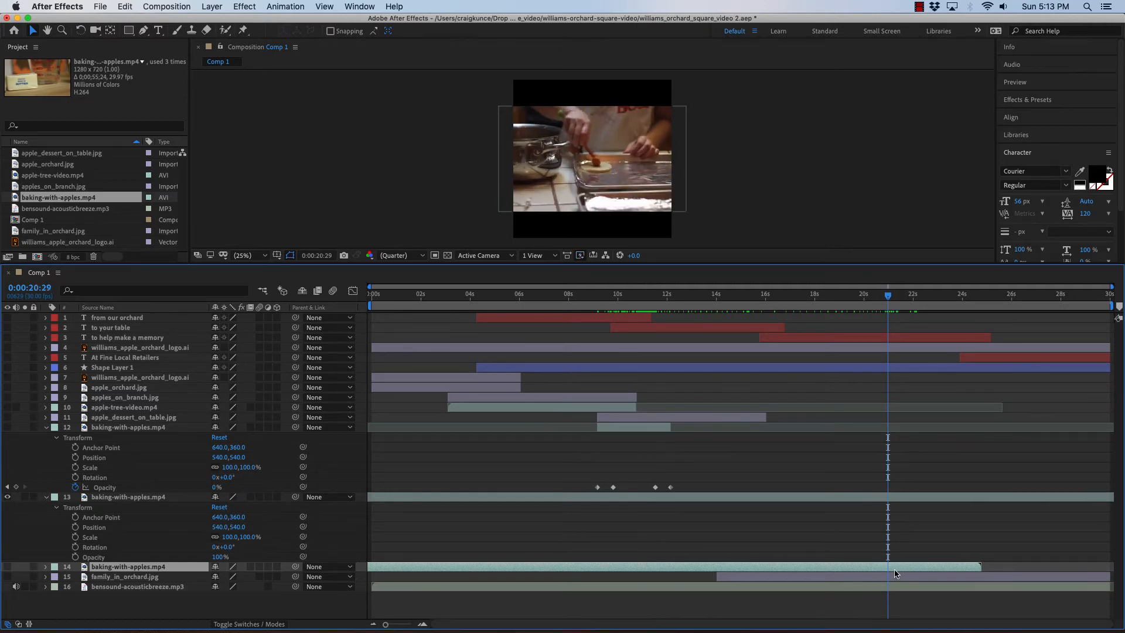
left_click_drag(888, 299, 875, 298)
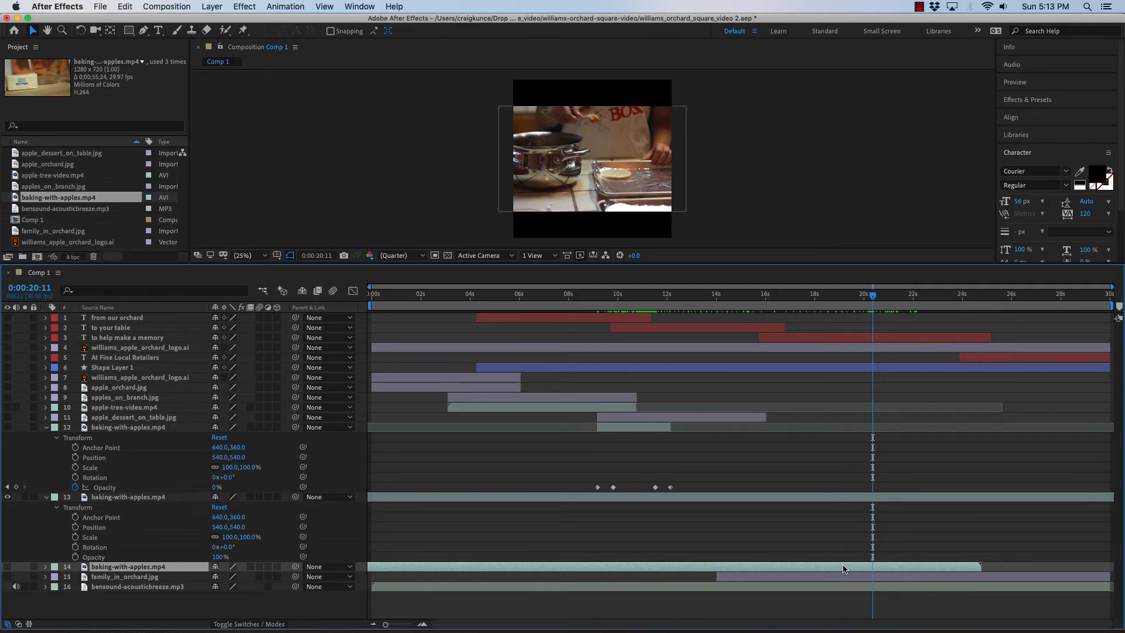
key("alt+bracketleft")
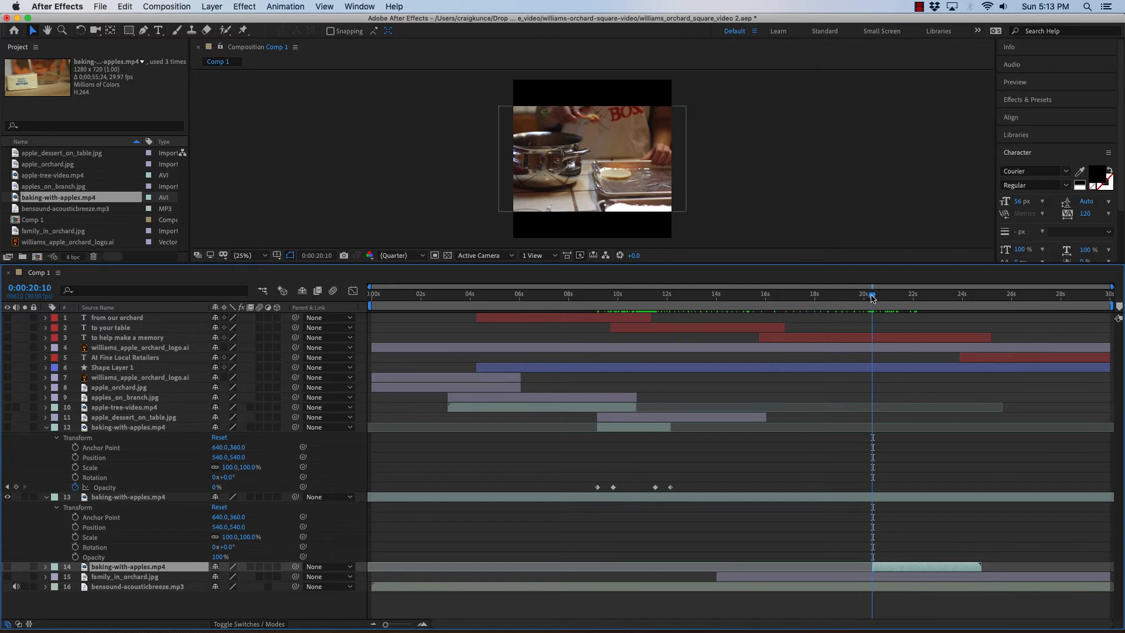
Move the third baking-with-apples.mp4 segment so it starts at 0:00:11:16, where the first segment's fade-out begins.
left_click_drag(872, 299, 658, 309)
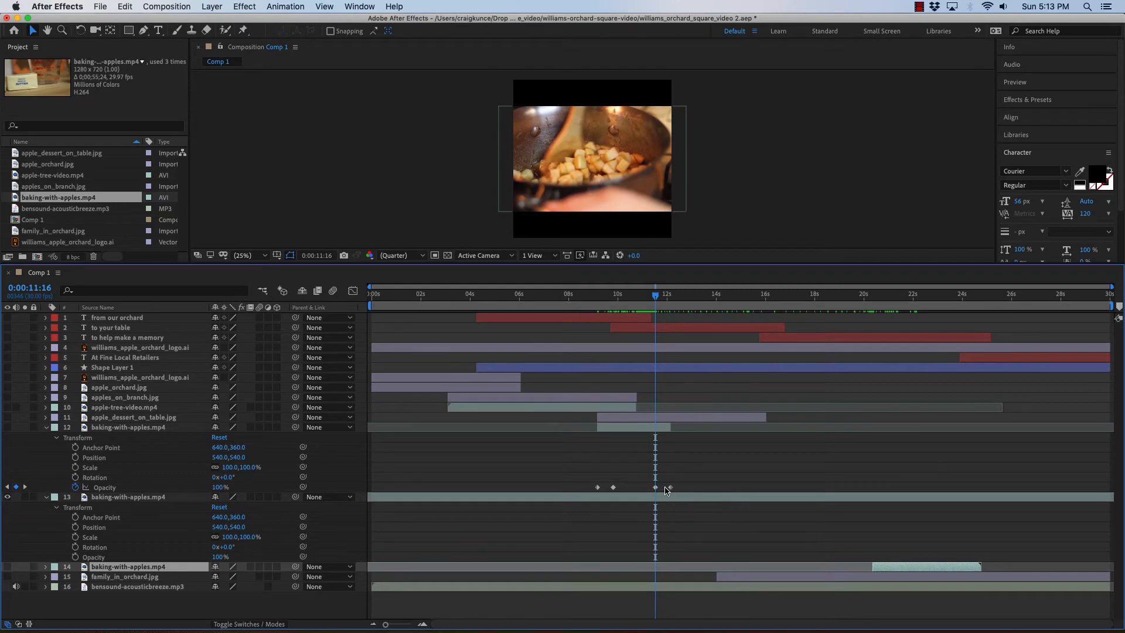
left_click_drag(897, 569, 684, 566)
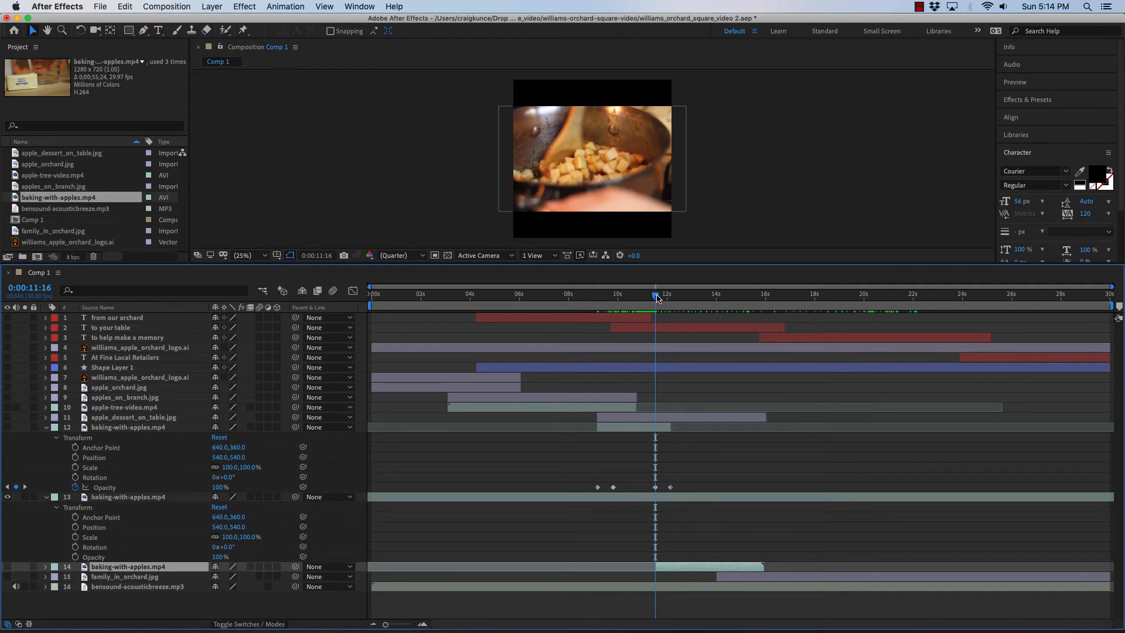
Compare the footage of the second and third baking-with-apples.mp4 layers around 0:00:13:20 by toggling their visibility.
left_click_drag(658, 297, 708, 297)
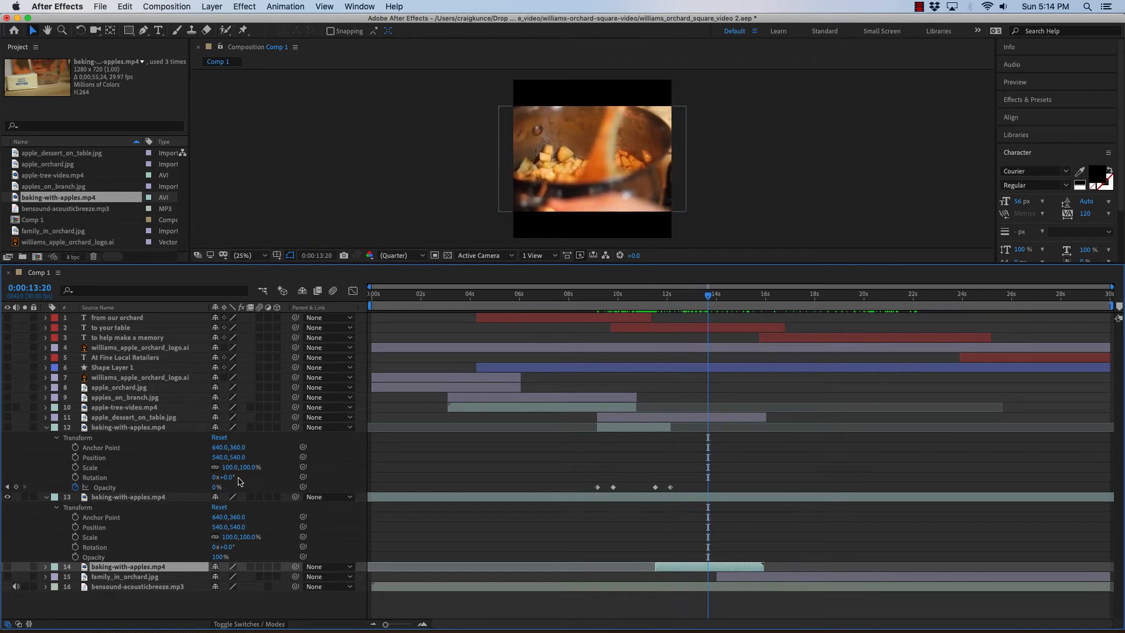
left_click(7, 566)
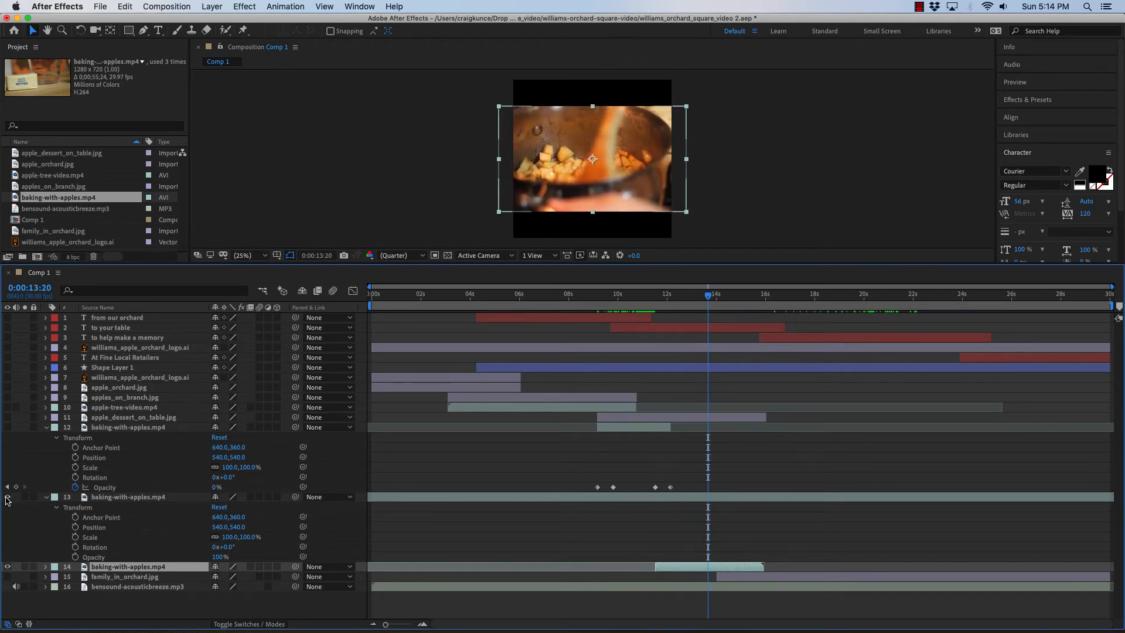
left_click(7, 497)
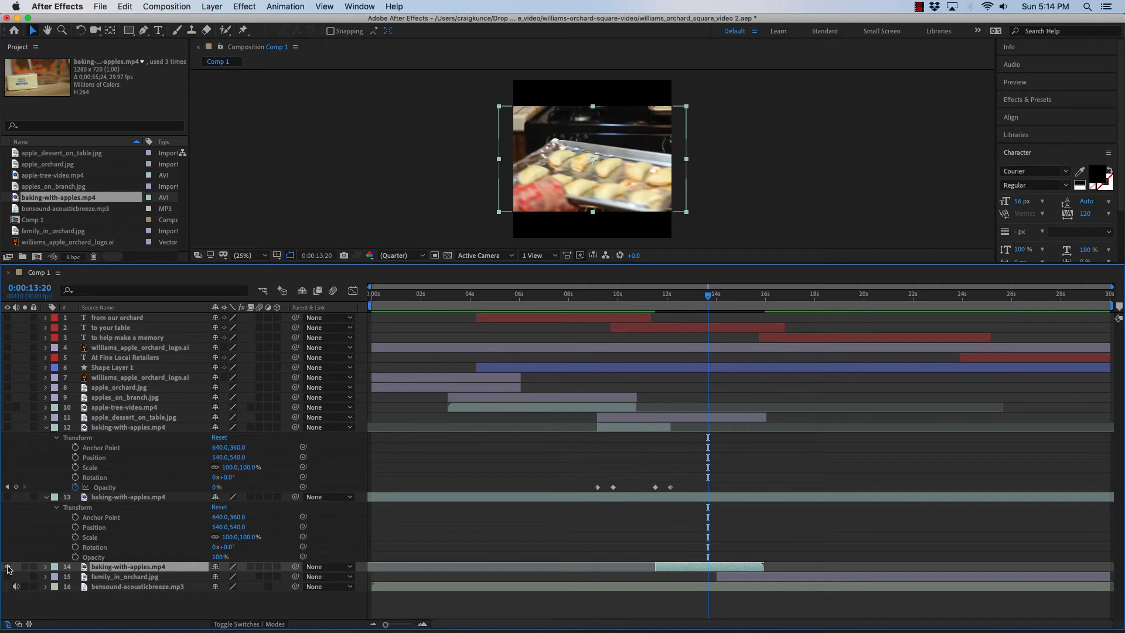
left_click(8, 567)
left_click(7, 497)
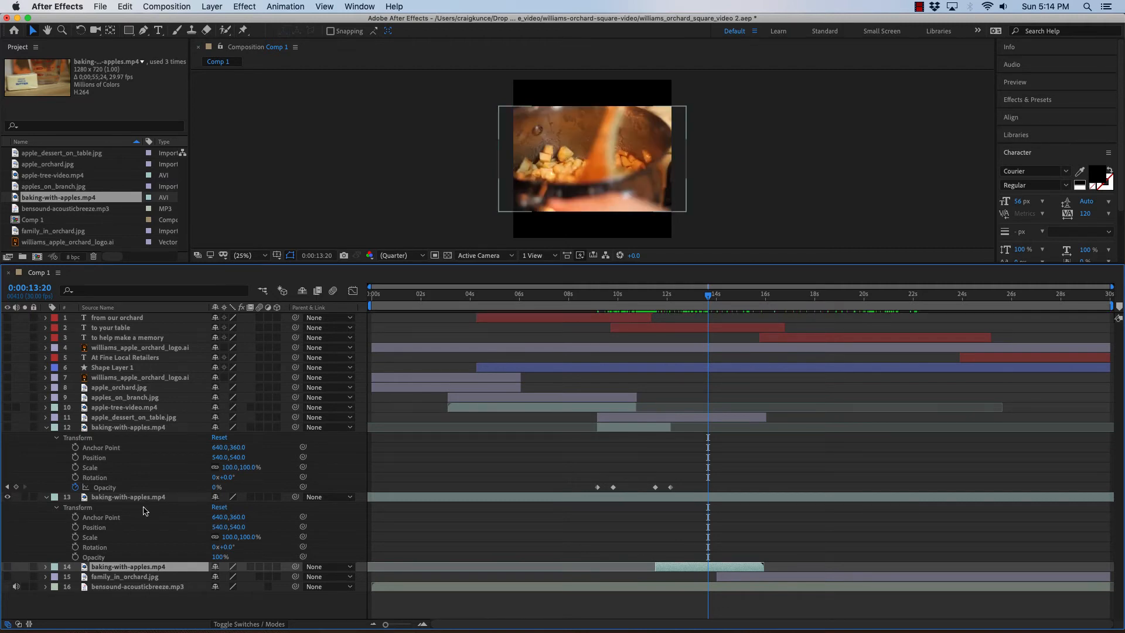
left_click_drag(708, 295, 683, 304)
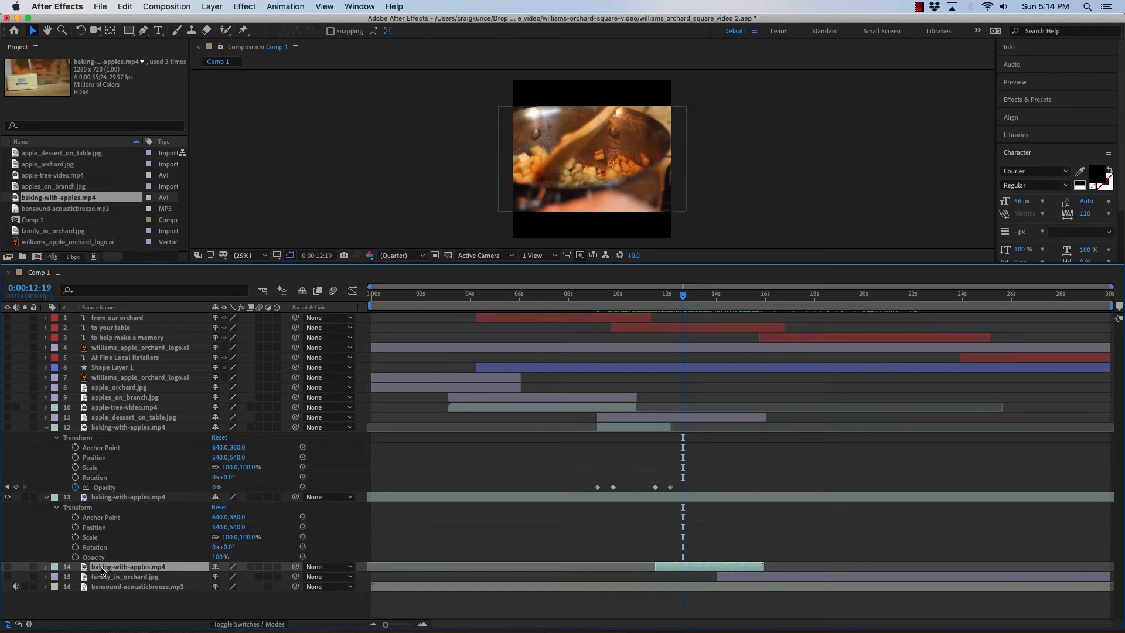
Hide the untrimmed second baking-with-apples.mp4 layer, move the trimmed third one above it, and reveal the moved layer's transform properties.
left_click(8, 497)
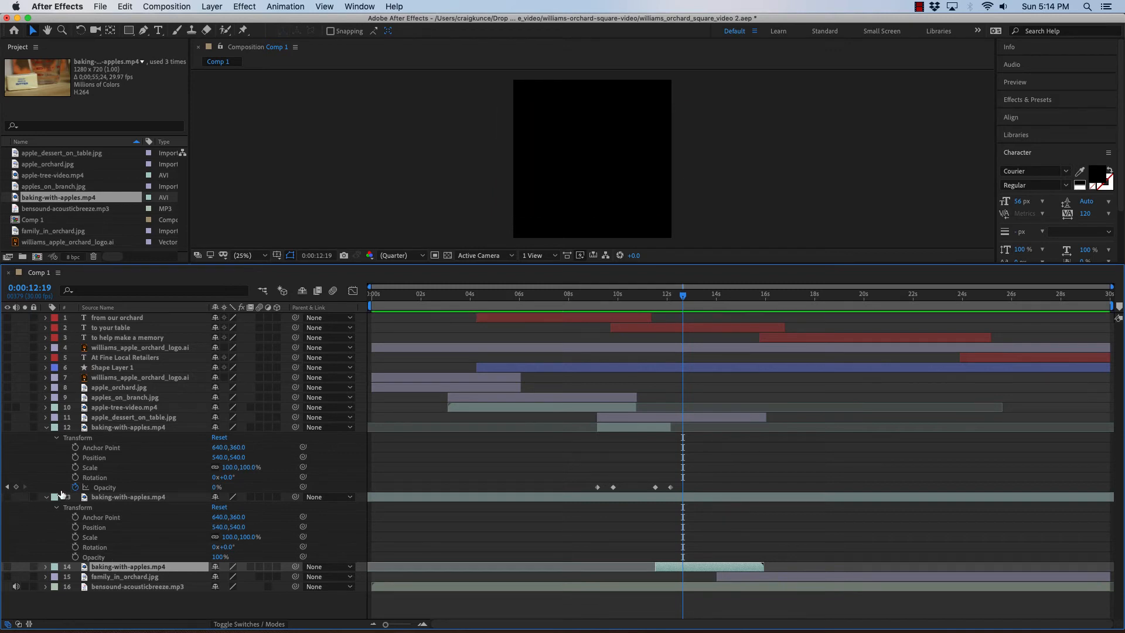
left_click(47, 498)
left_click_drag(100, 509, 99, 498)
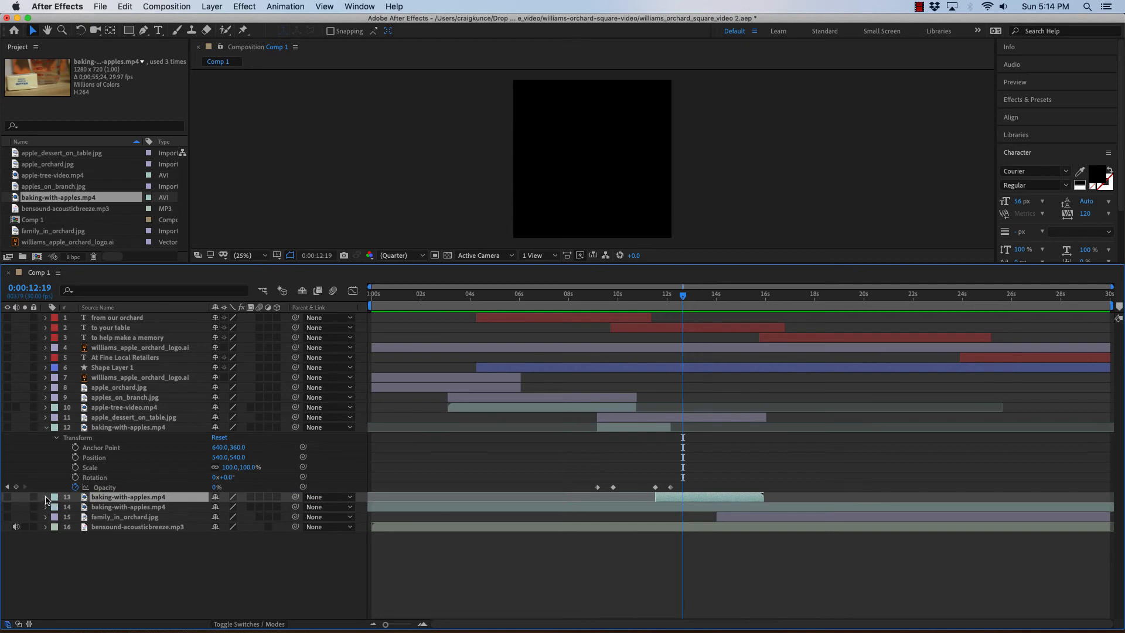
left_click(46, 498)
left_click(56, 508)
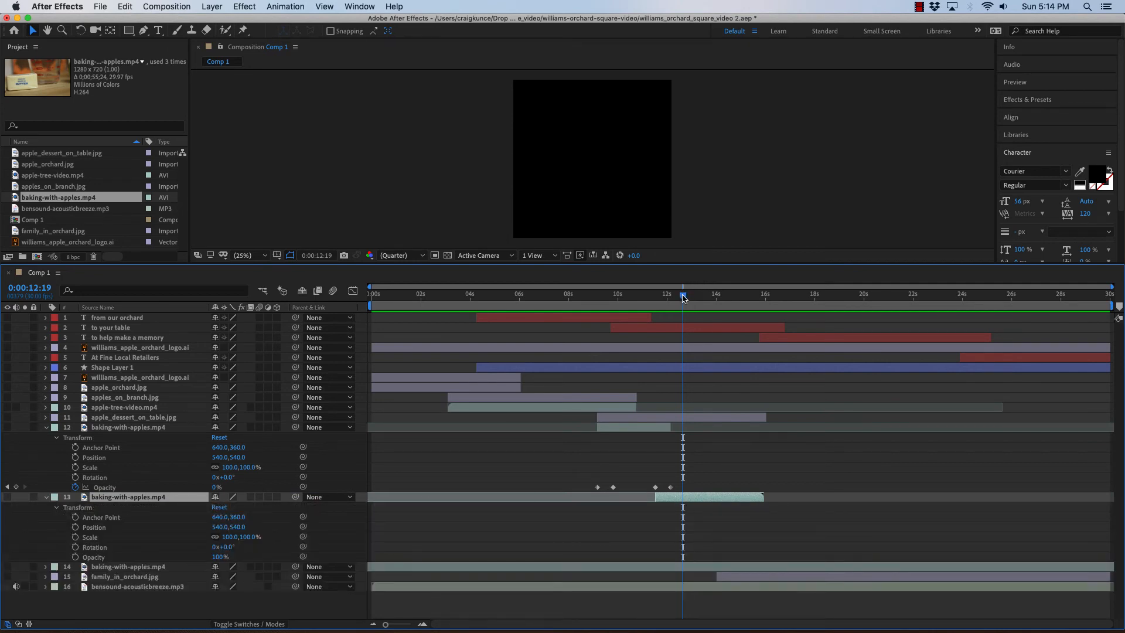
Show layer 13 and extend its start back to about 2.5 seconds, scrubbing through the footage for the wanted shot.
left_click_drag(684, 298, 577, 306)
left_click(8, 497)
left_click_drag(656, 499, 519, 499)
left_click_drag(578, 298, 548, 298)
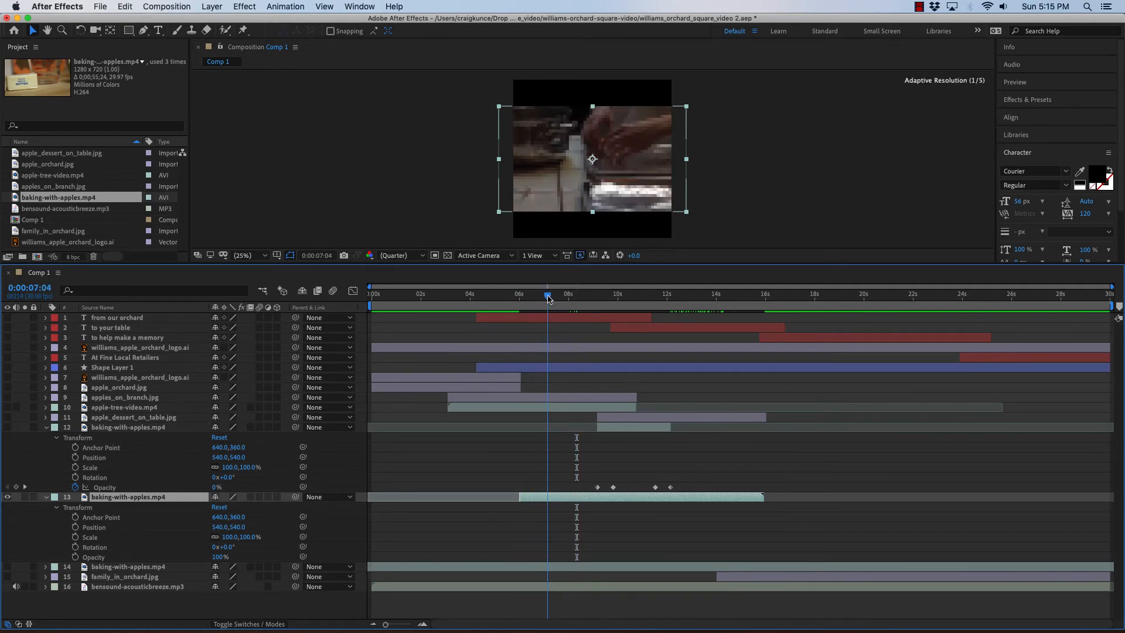
left_click_drag(520, 497, 435, 498)
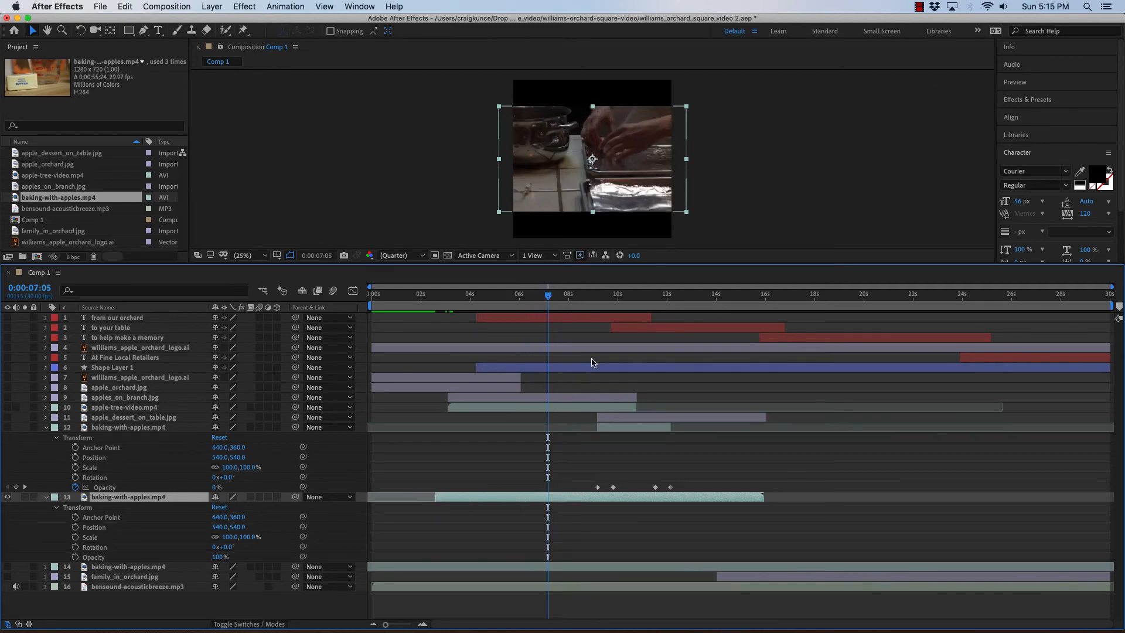
left_click_drag(540, 299, 452, 321)
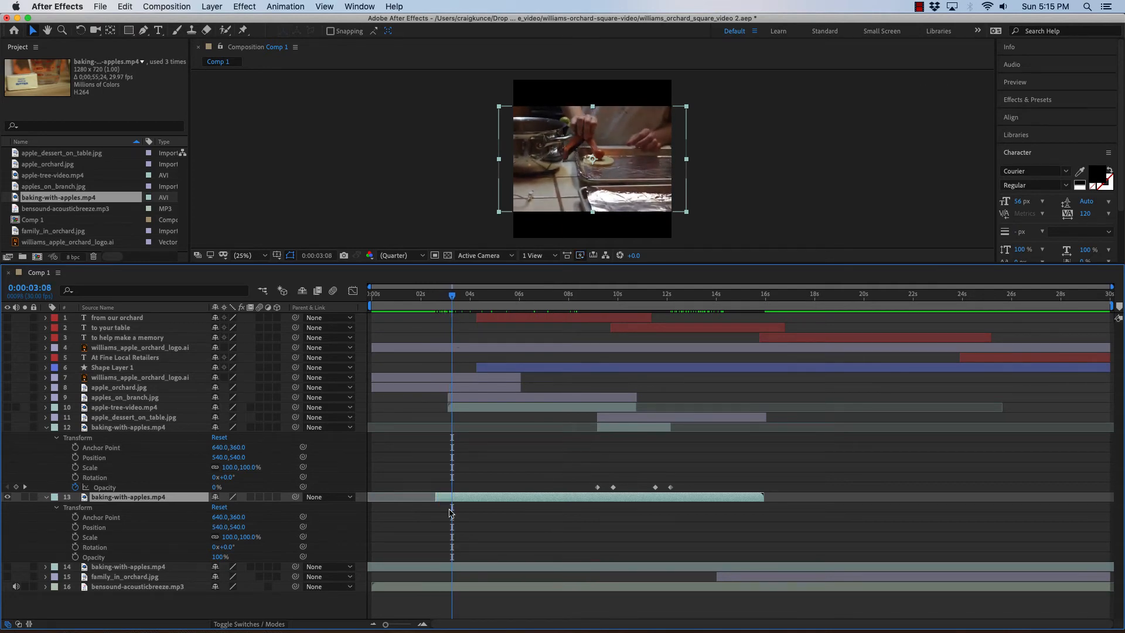
Extend layer 13's start further back to locate the pastry-filling shot, and set the clip's start at 0:00:01:16.
left_click_drag(435, 501, 416, 499)
left_click_drag(453, 299, 419, 303)
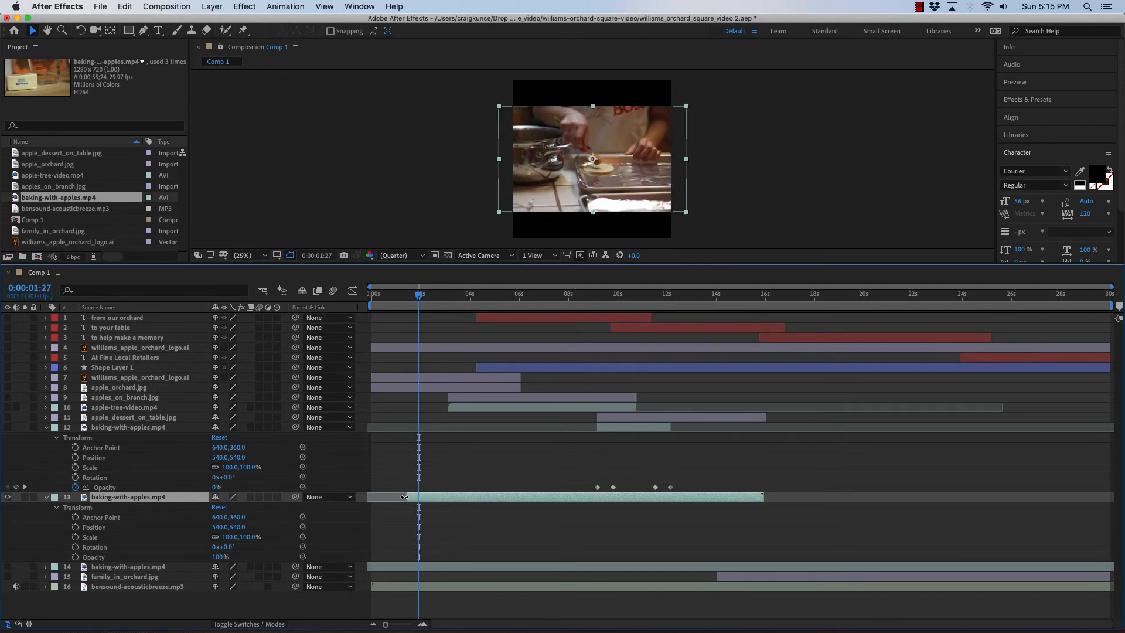
left_click_drag(415, 497, 396, 497)
left_click_drag(419, 299, 411, 301)
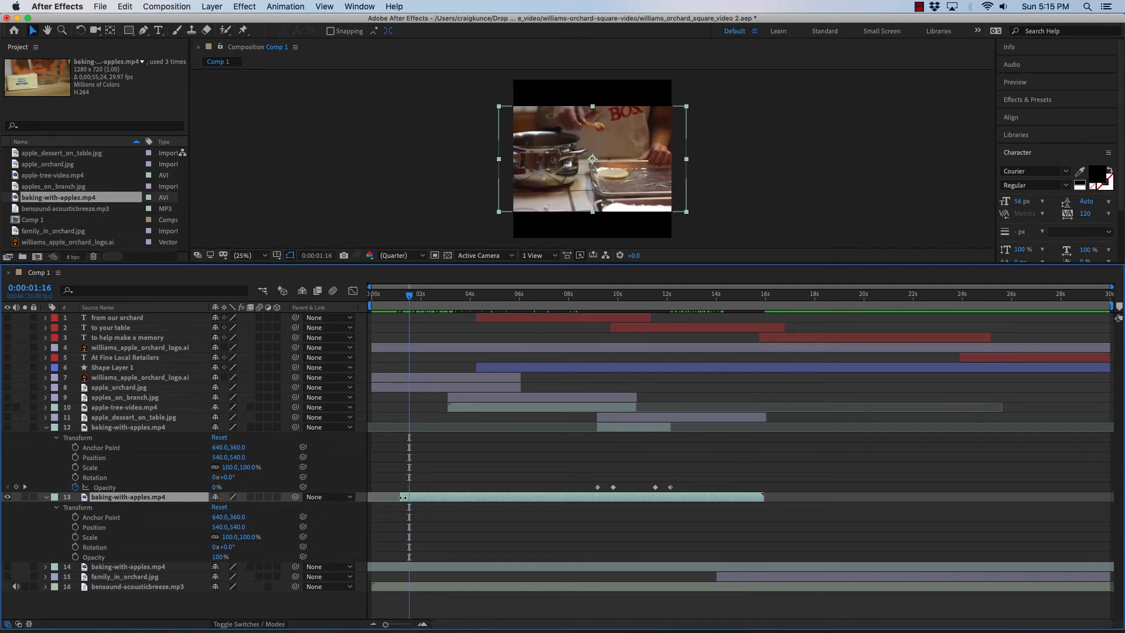
left_click_drag(402, 497, 410, 497)
Move the layer 13 clip to start at 0:00:11:16, overlapping the first segment's fade-out, and make the first segment visible again.
left_click_drag(412, 299, 655, 299)
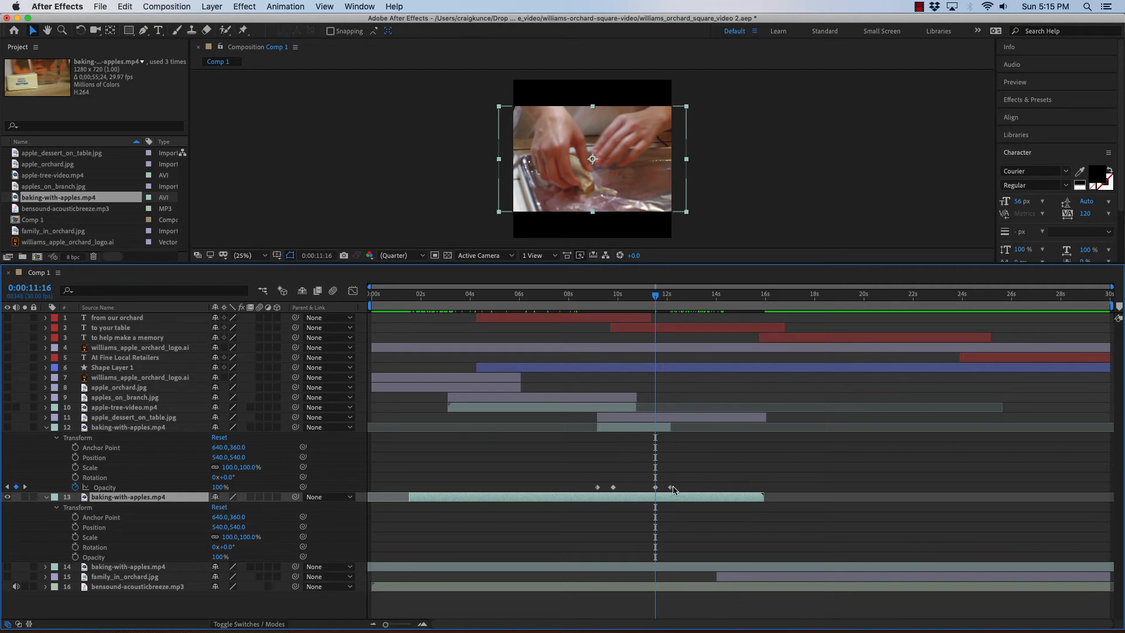
left_click_drag(422, 499, 668, 499)
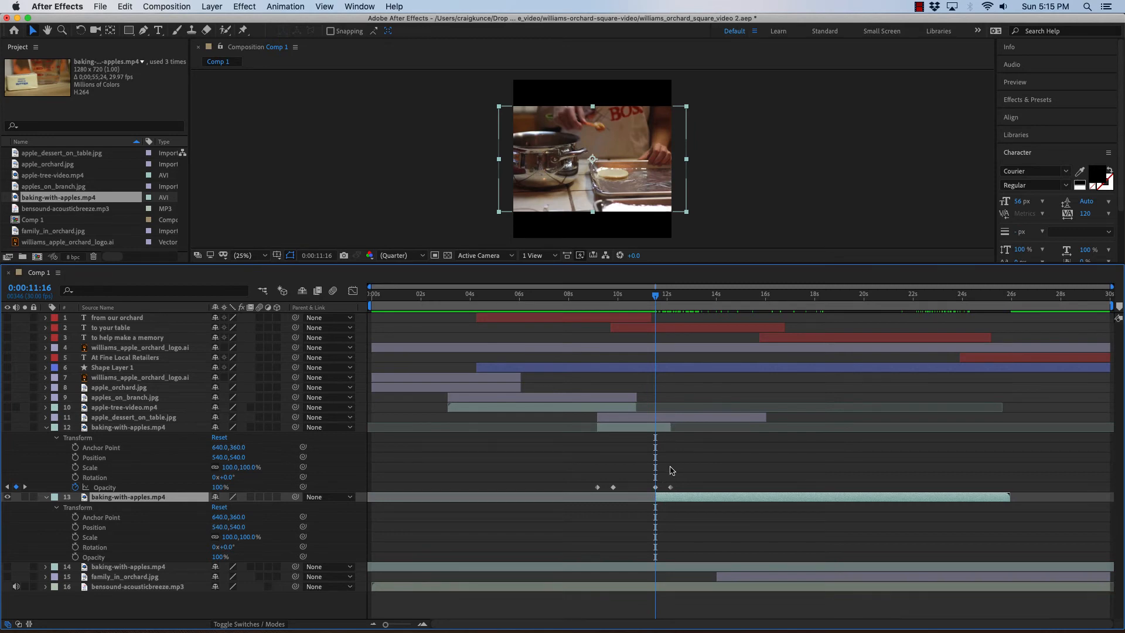
mouse_move(658, 301)
left_mouse_down()
mouse_move(623, 301)
mouse_move(649, 305)
left_mouse_up()
left_click(8, 428)
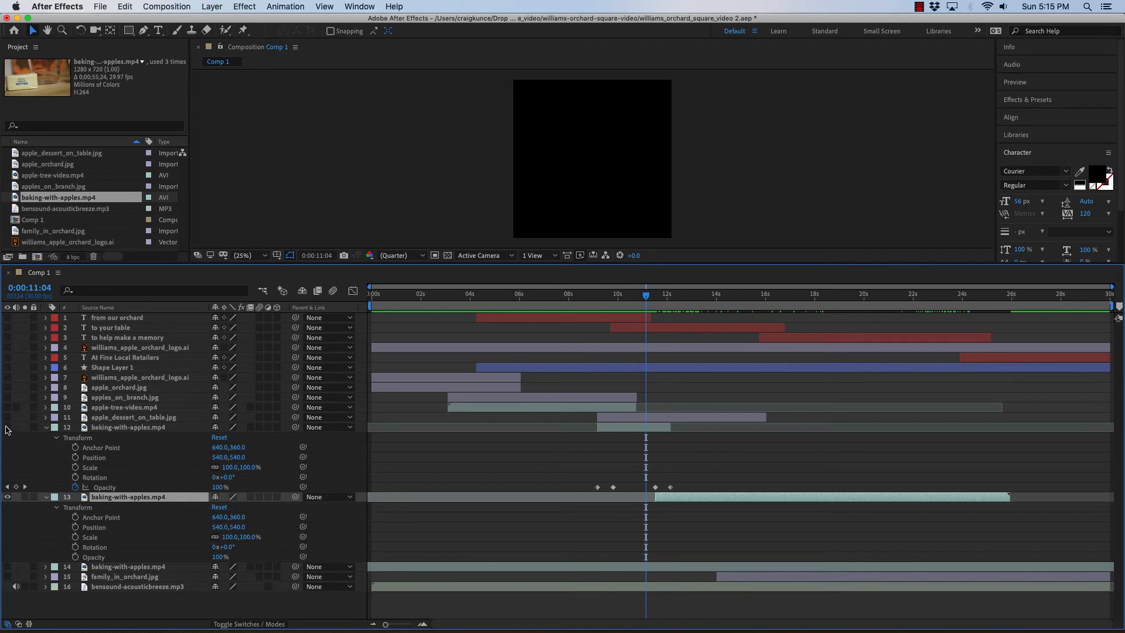
Trim the end of the layer 13 clip at 0:00:13:27, keeping it beneath the first baking-with-apples.mp4 segment.
left_click_drag(647, 299, 714, 313)
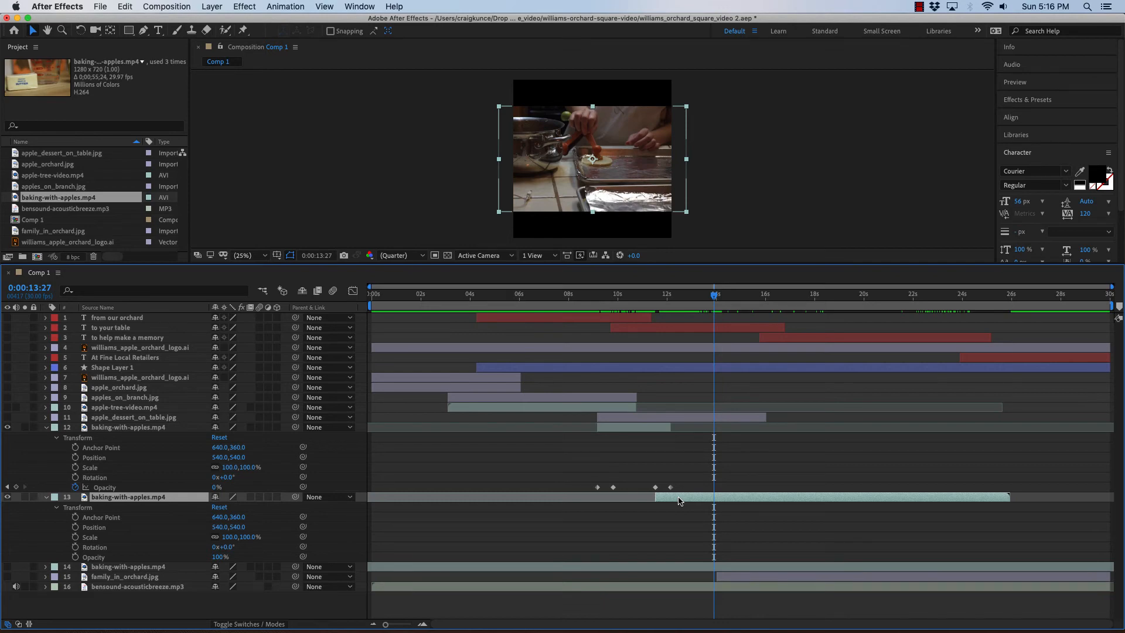
key("super+bracketright")
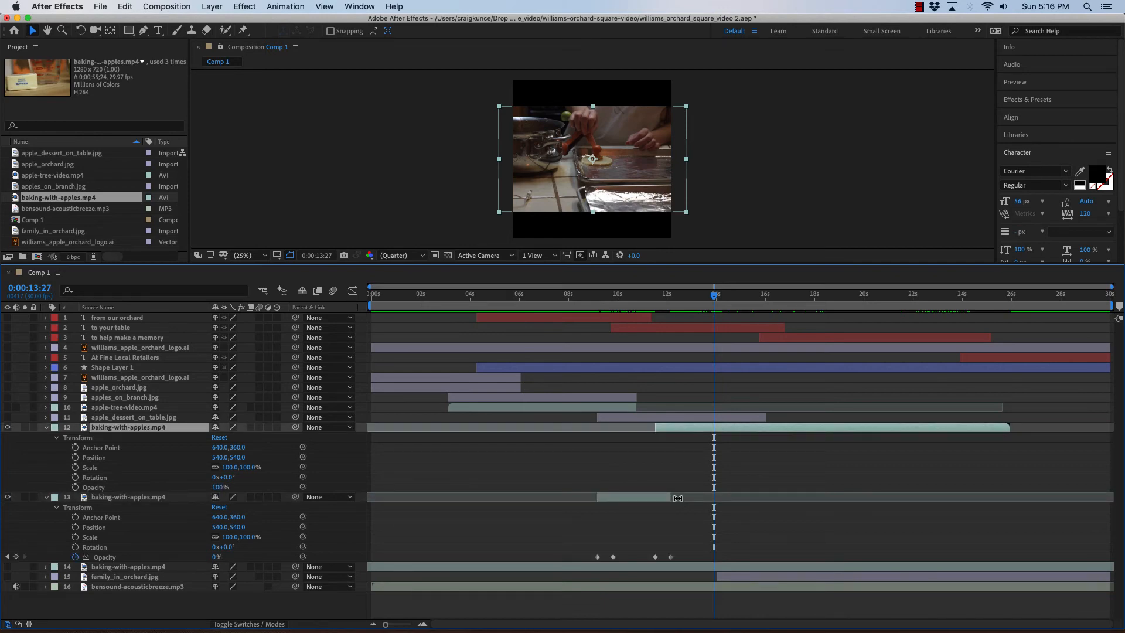
key("super+bracketleft")
key("alt+bracketright")
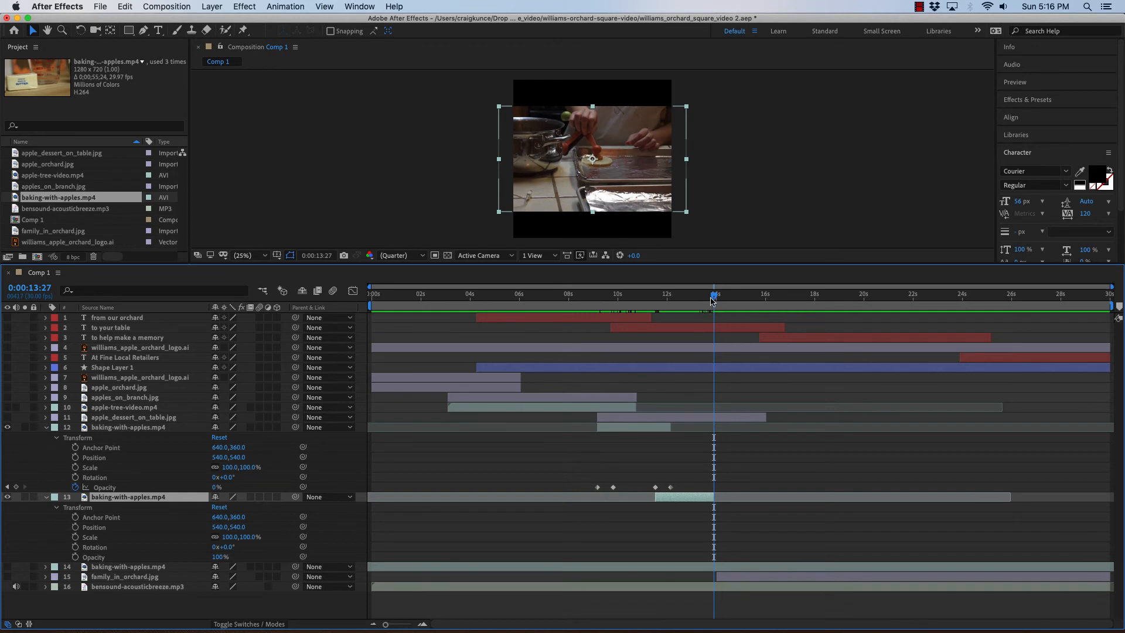
Copy the four Opacity keyframes from layer 12 and paste them onto the layer 13 clip at 0:00:11:16.
left_click_drag(712, 300, 661, 304)
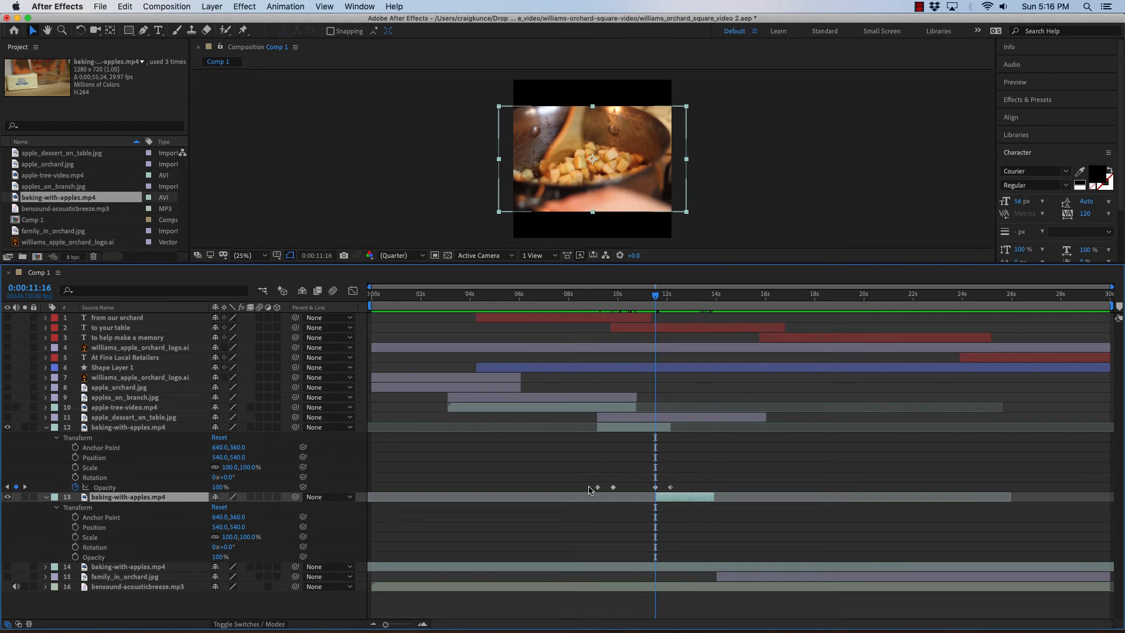
left_click_drag(586, 485, 680, 490)
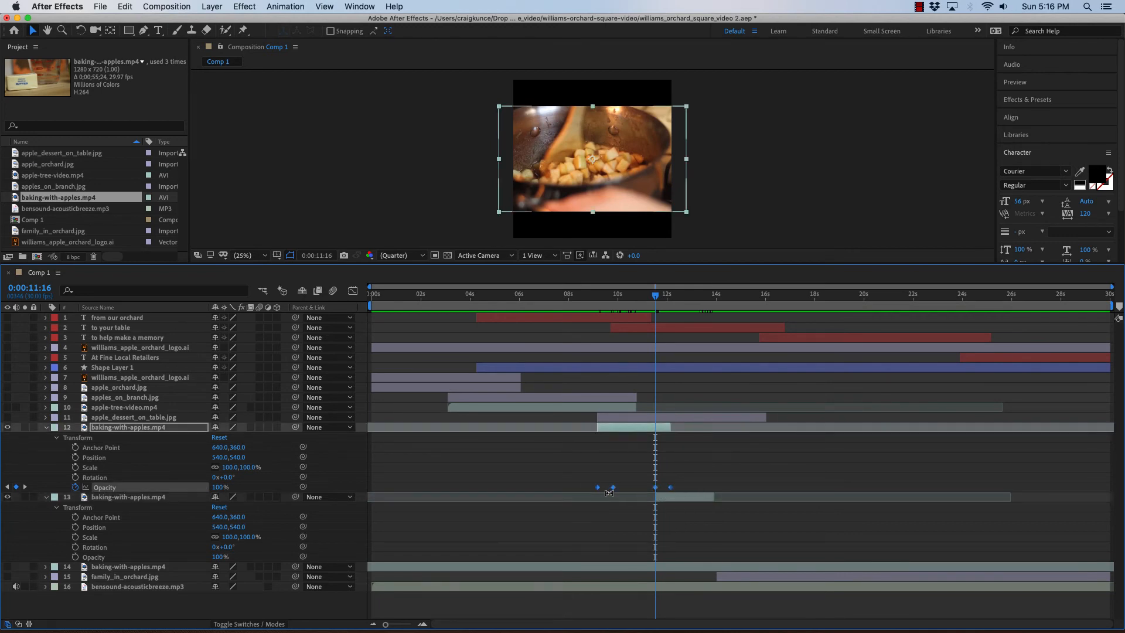
left_click(687, 501)
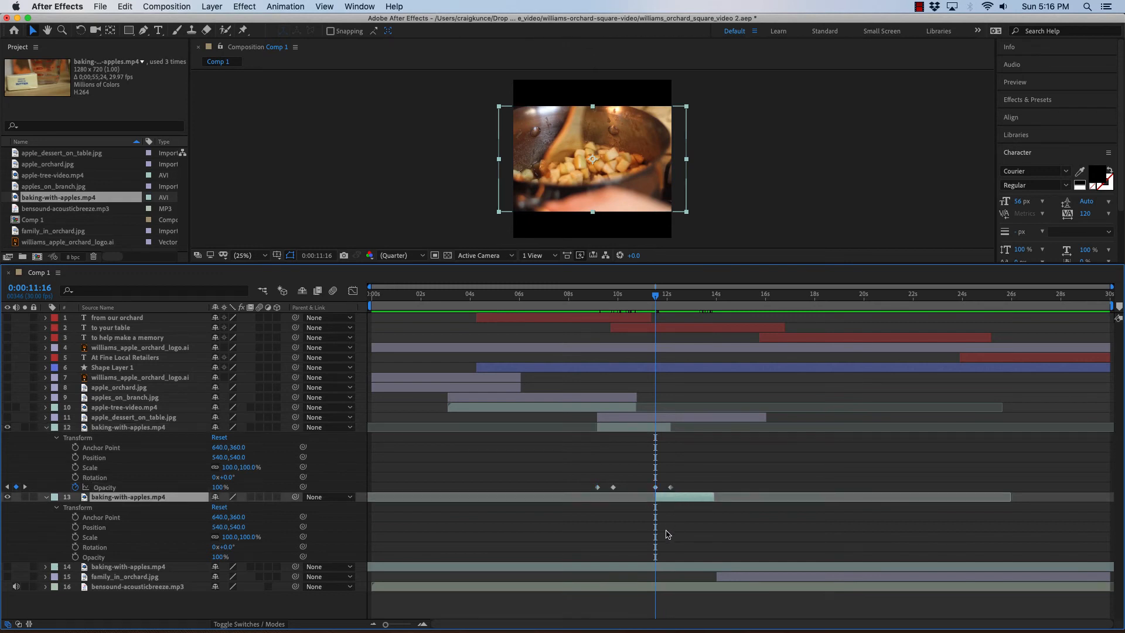
key("super+v")
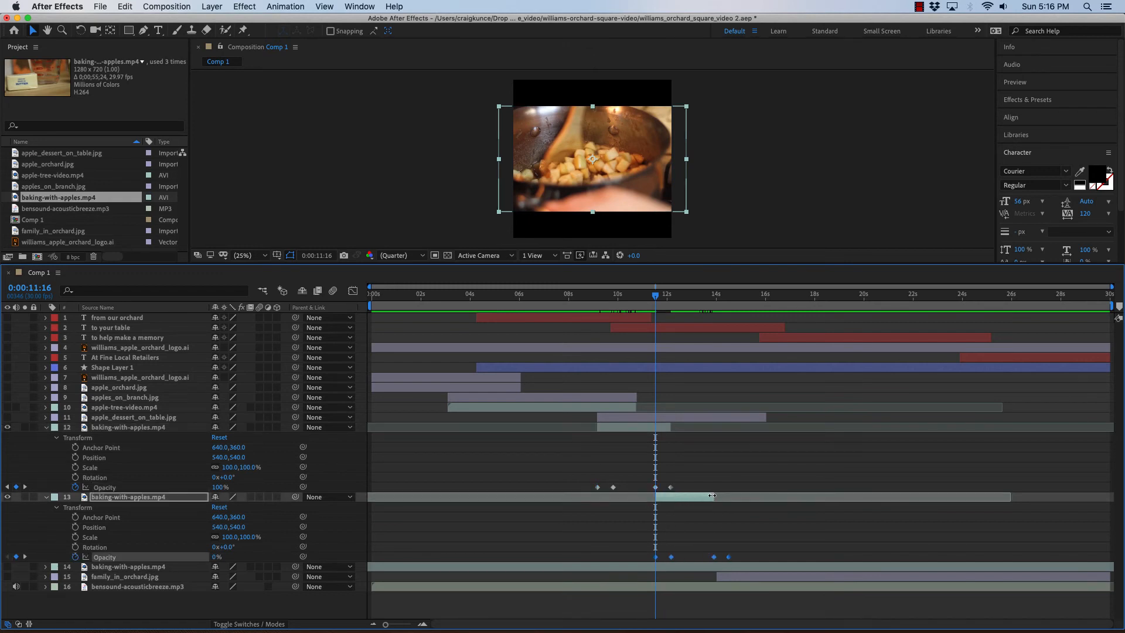
Shift layer 13's two fade-out Opacity keyframes earlier so the fade finishes at the clip's end, 0:00:13:27.
left_click_drag(655, 301, 714, 300)
mouse_move(704, 557)
left_mouse_down()
mouse_move(731, 561)
mouse_move(721, 561)
left_mouse_up()
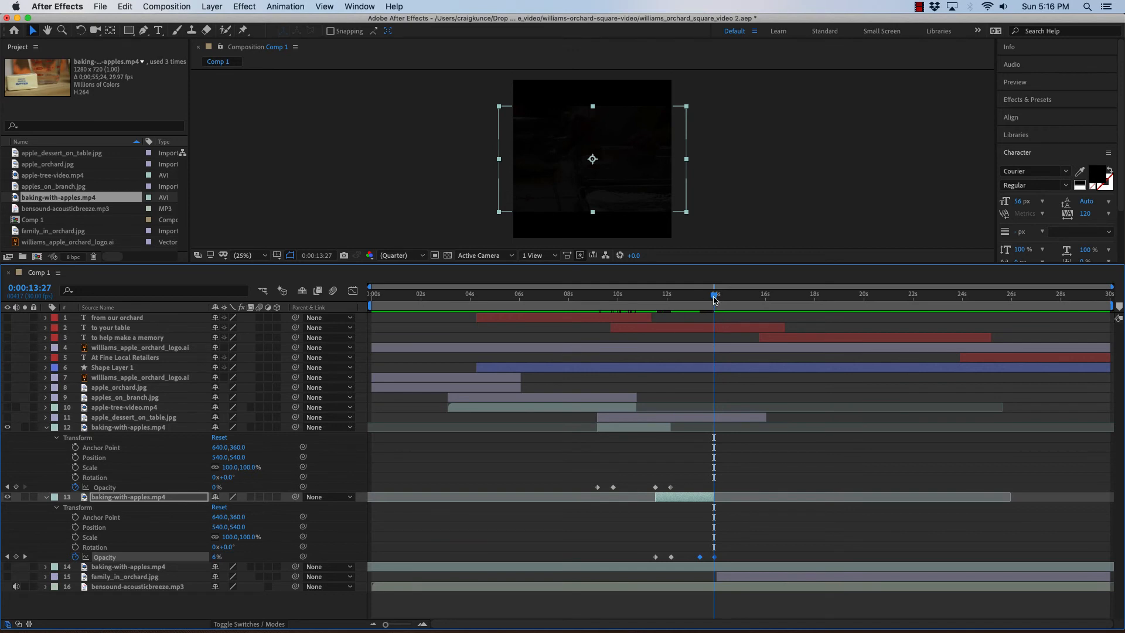
mouse_move(716, 296)
left_mouse_down()
mouse_move(602, 298)
mouse_move(716, 299)
left_mouse_up()
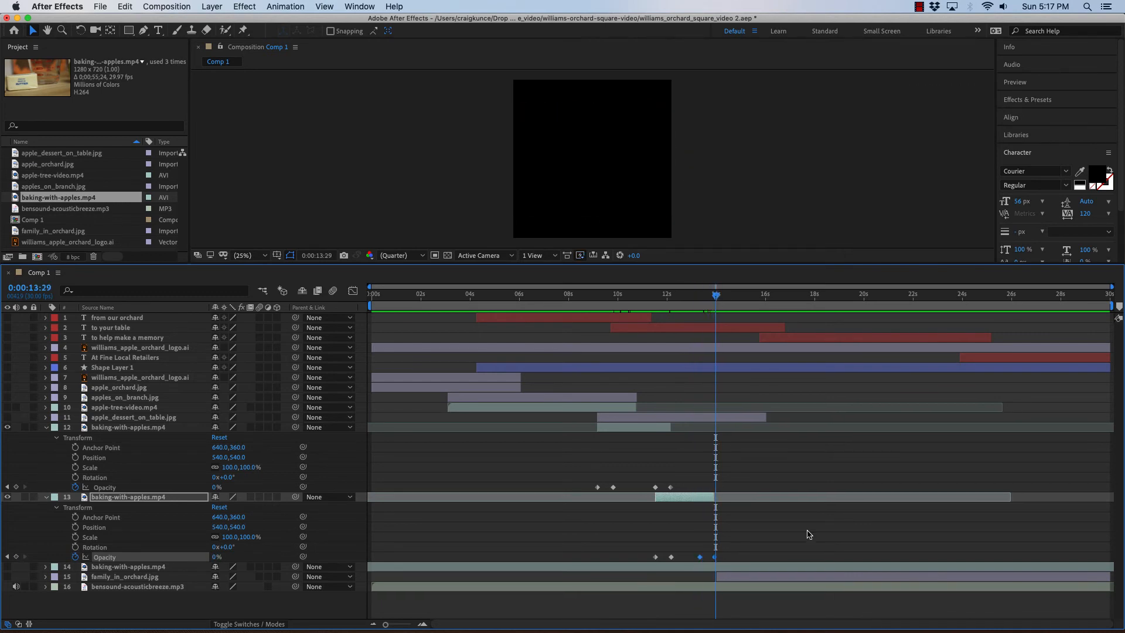
Show layer 14 with its transform properties and slide its clip earlier so its footage ends at 0:00:16:01.
left_click(46, 567)
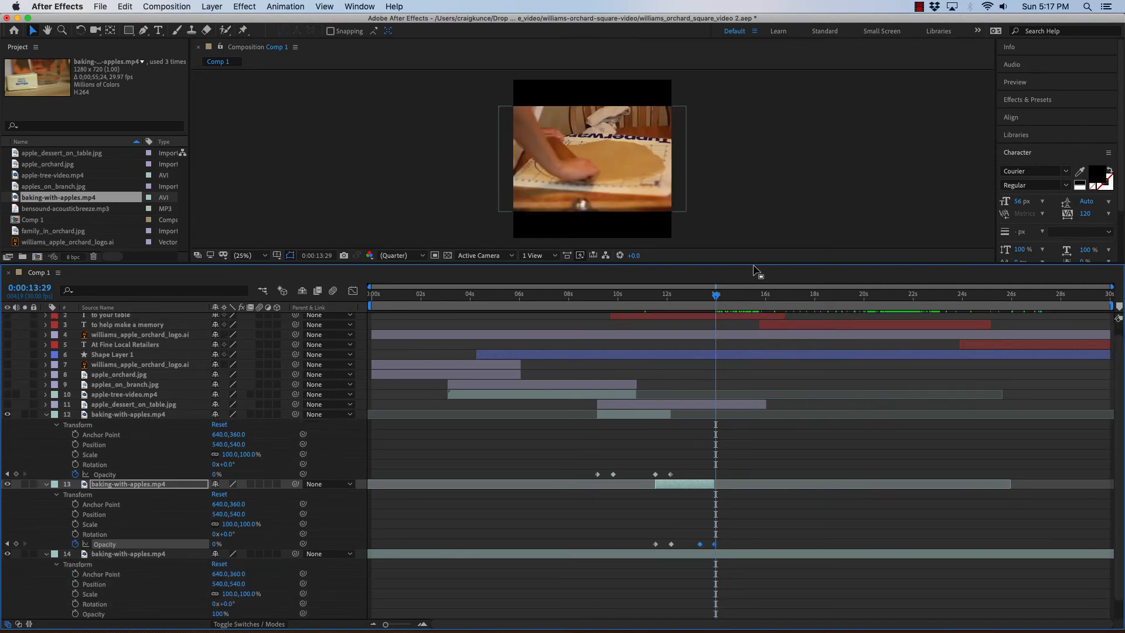
left_click_drag(756, 265, 756, 224)
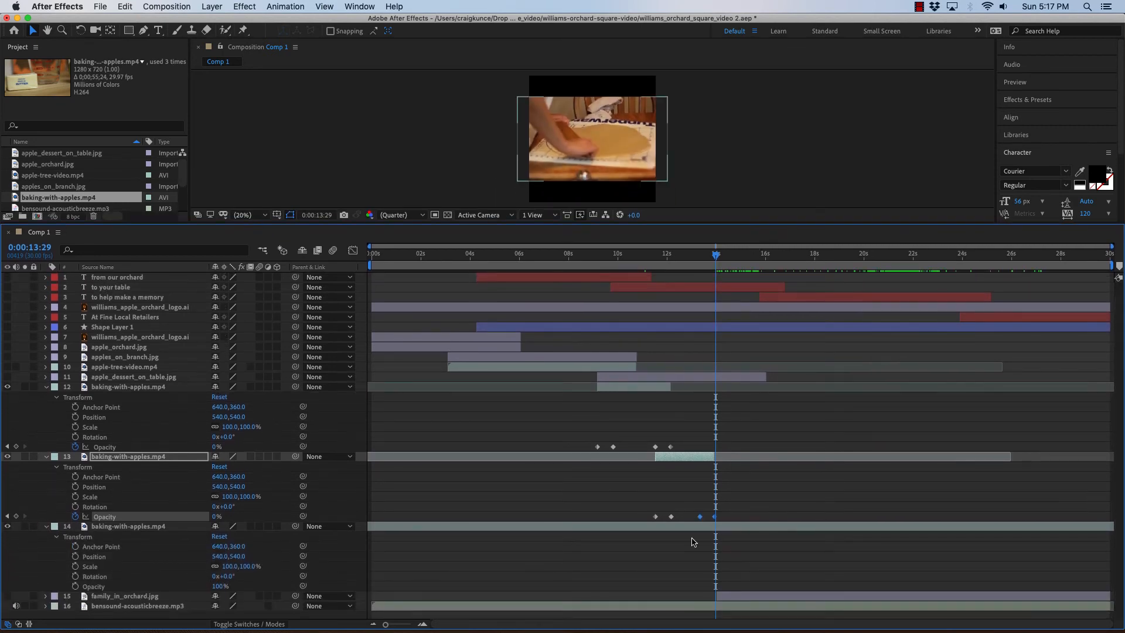
left_click_drag(1013, 531, 750, 531)
left_click_drag(716, 258, 767, 260)
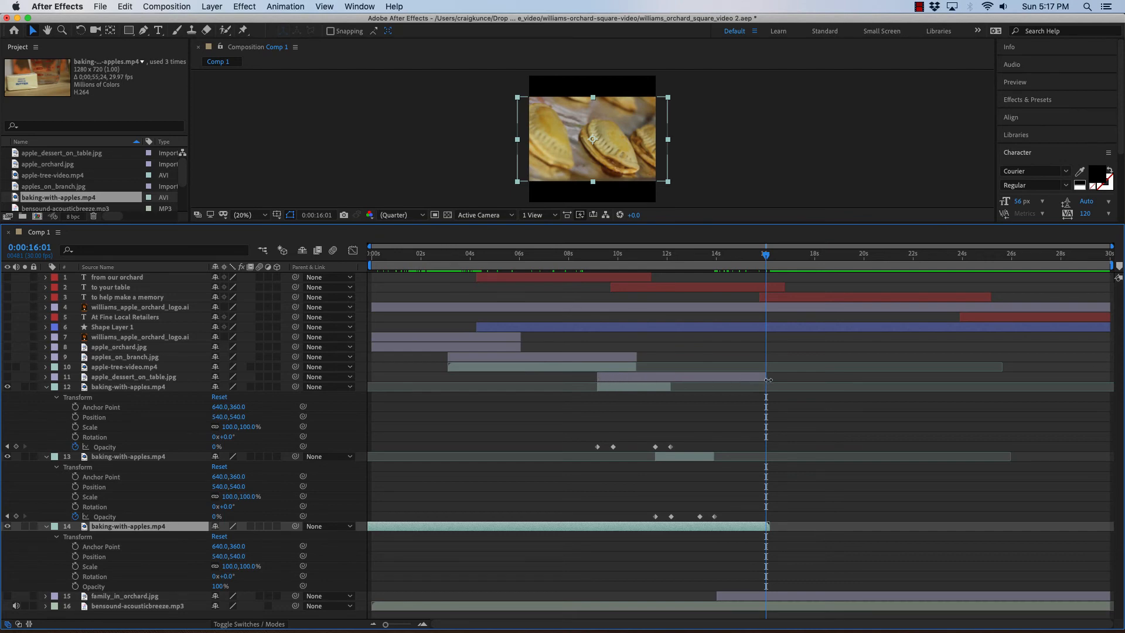
left_click_drag(752, 531, 759, 528)
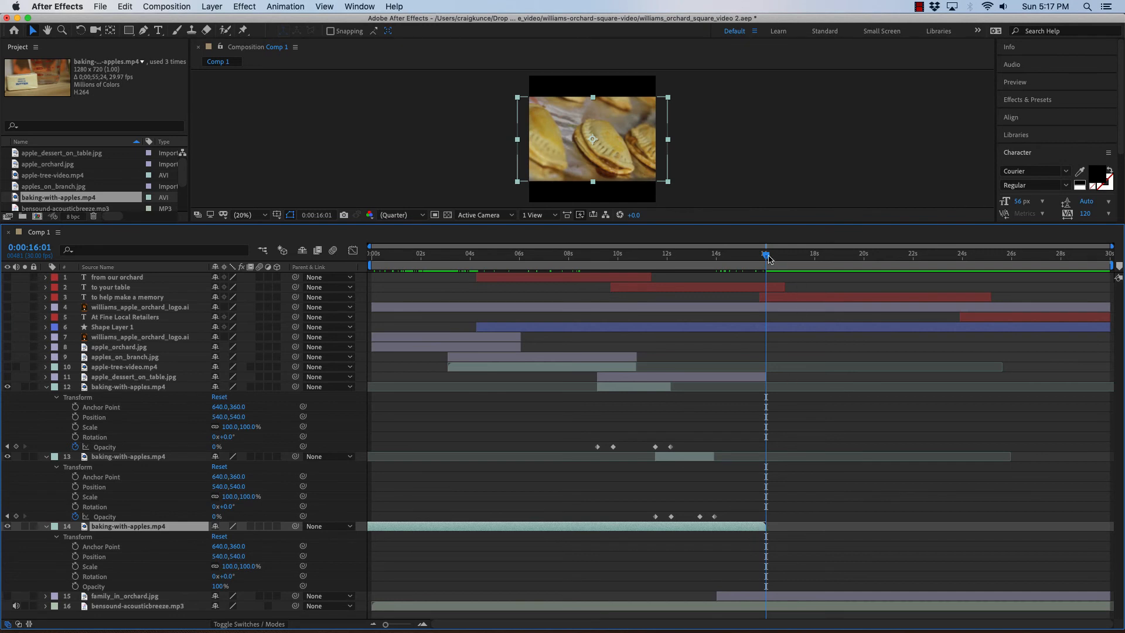
Trim the start of the layer 14 clip to 0:00:13:10, where layer 13 begins fading out.
mouse_move(767, 260)
left_mouse_down()
mouse_move(704, 266)
mouse_move(767, 262)
left_mouse_up()
left_click_drag(768, 259, 706, 265)
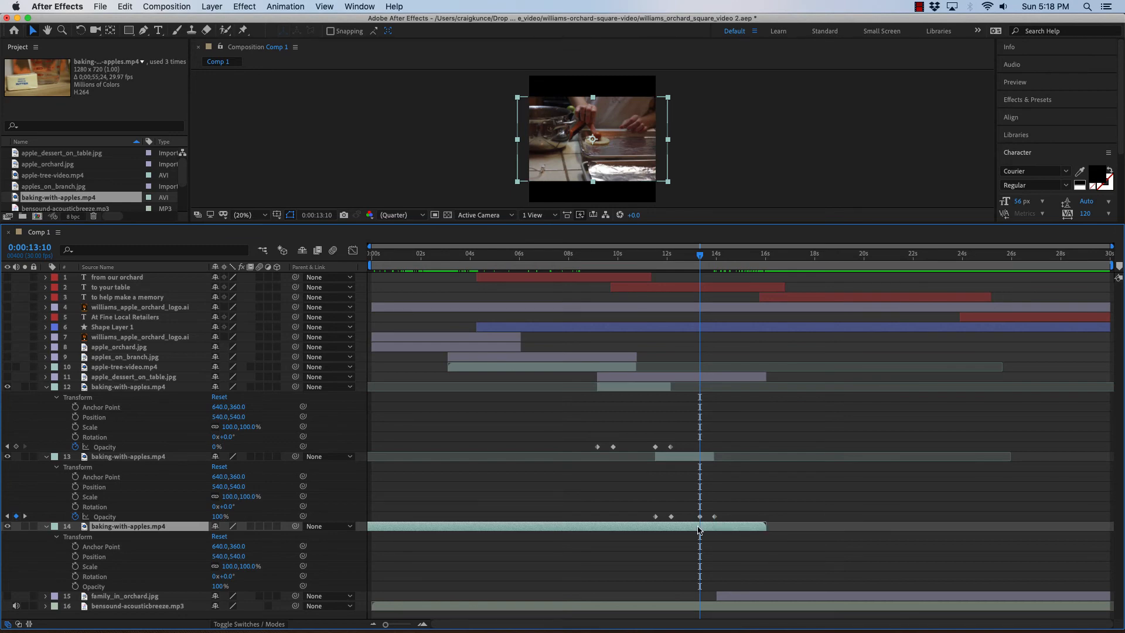
key("alt+bracketleft")
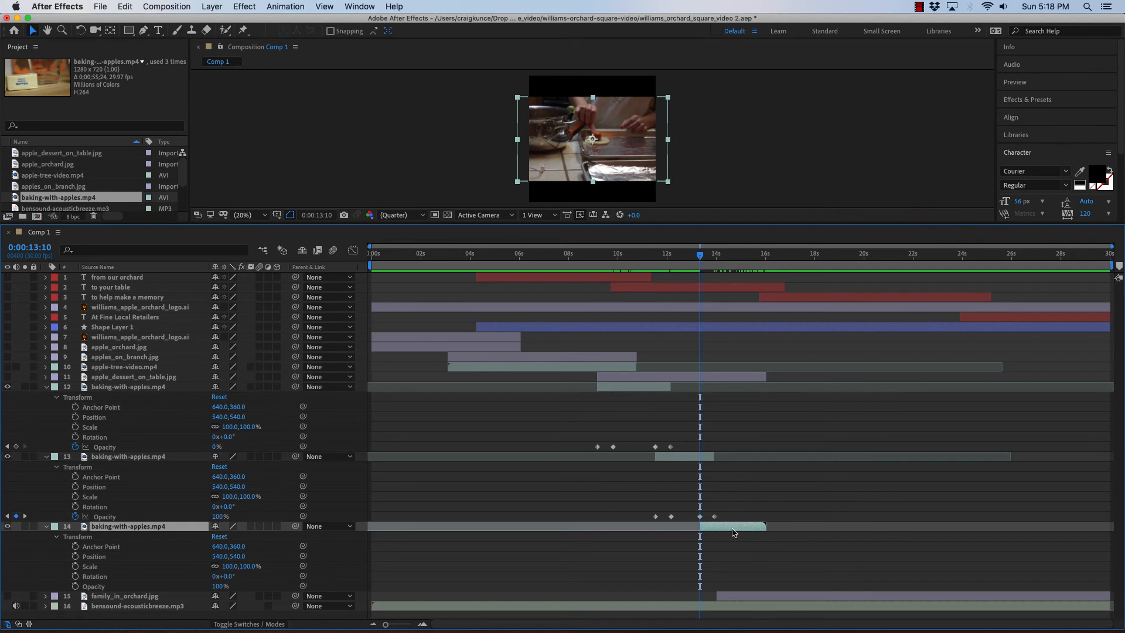
Copy layer 13's four Opacity keyframes and paste them onto layer 14 at 0:00:13:10.
left_click_drag(642, 514, 731, 521)
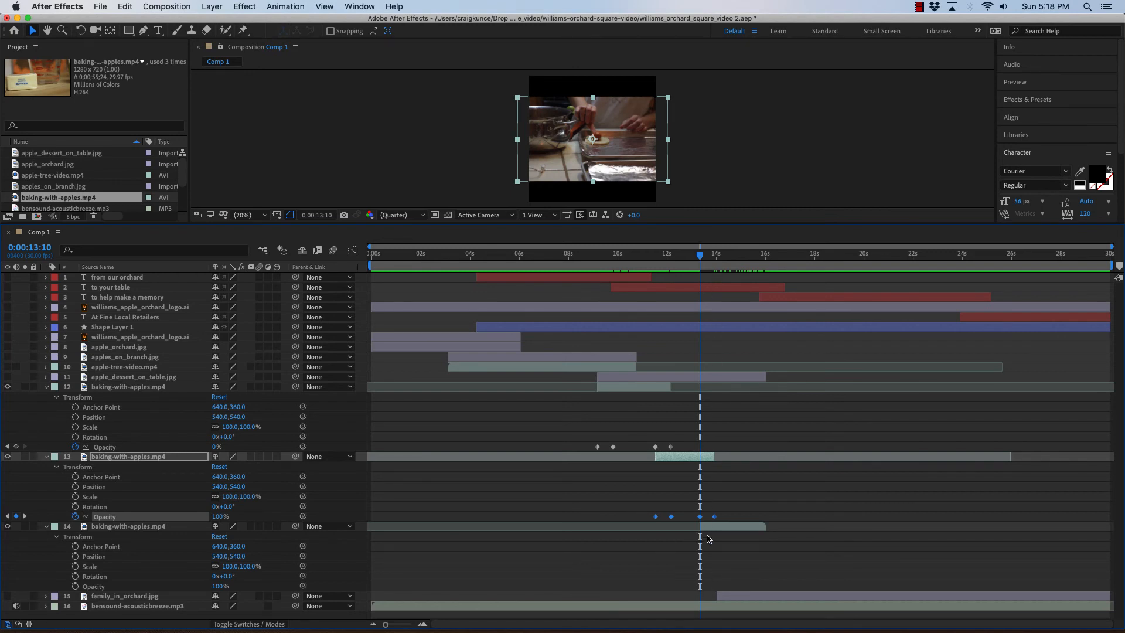
left_click(726, 529)
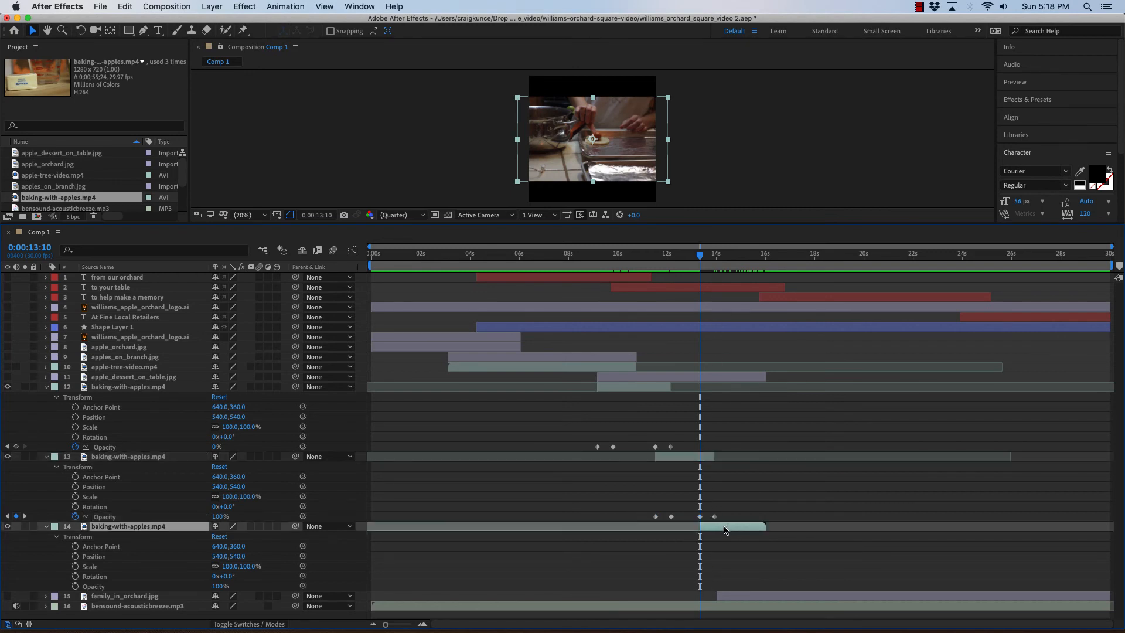
key("super+v")
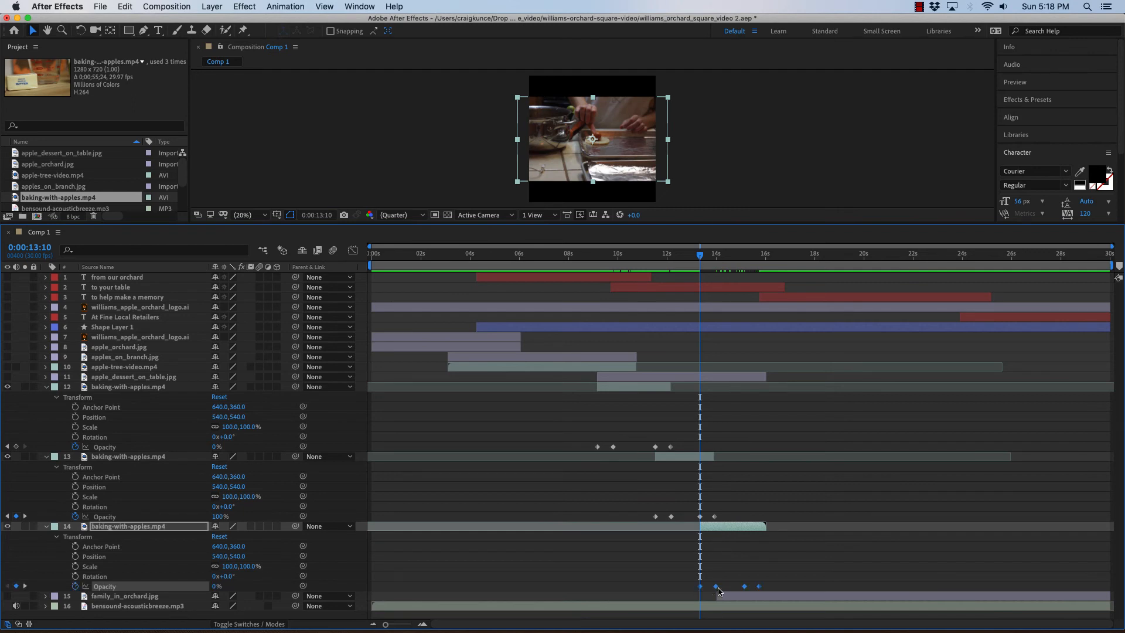
Shift layer 14's two fade-out Opacity keyframes later so the fade finishes at 0:00:16:01.
left_click_drag(701, 258, 765, 260)
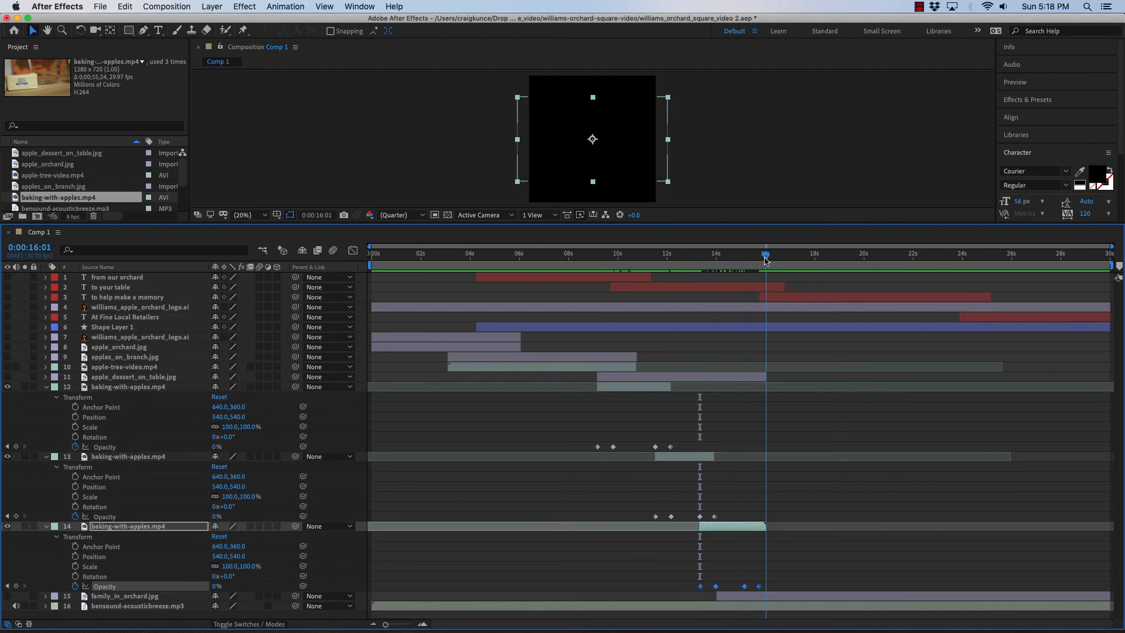
left_click(737, 590)
left_click(745, 586)
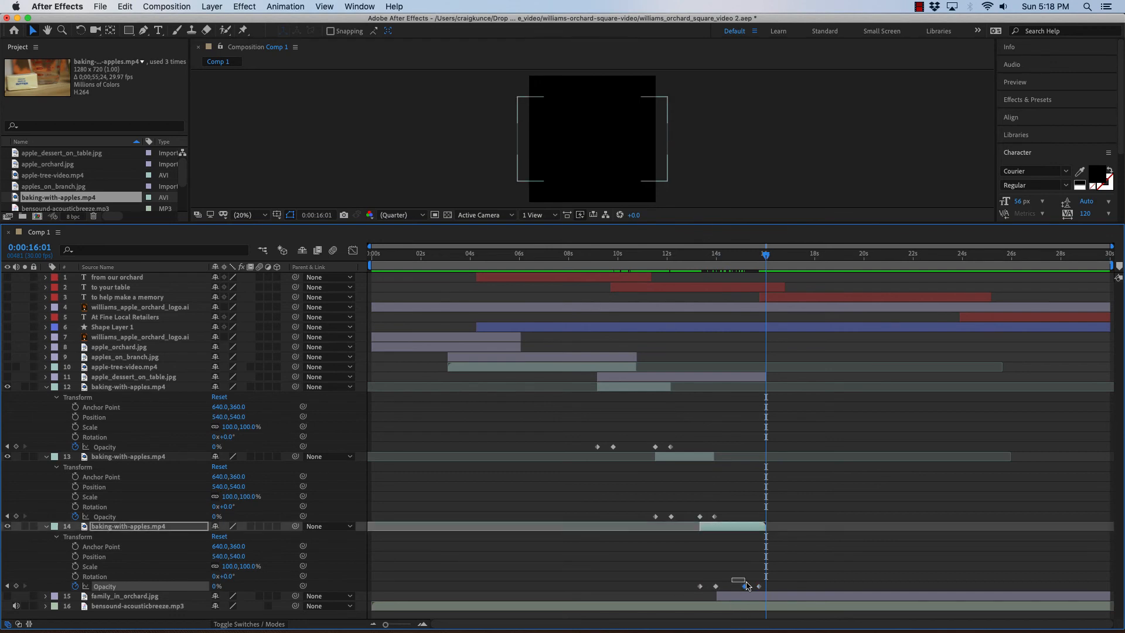
left_click_drag(761, 586, 766, 586)
Make layers 1 through 10 visible again and collapse the properties of the three baking-with-apples.mp4 layers.
left_click_drag(7, 366, 6, 277)
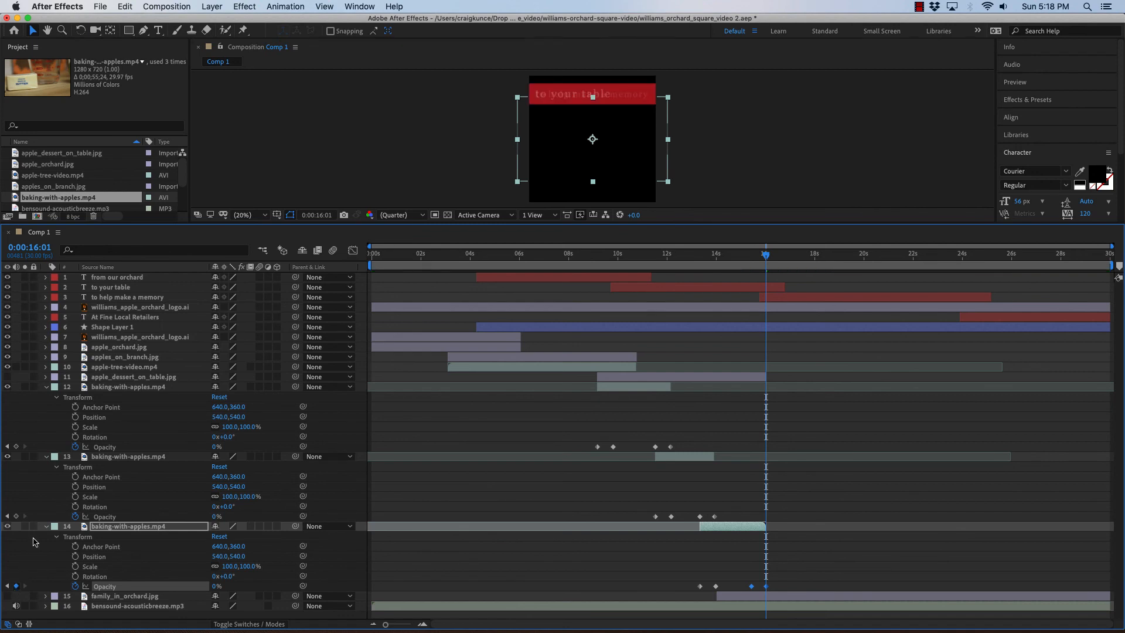
left_click(47, 387)
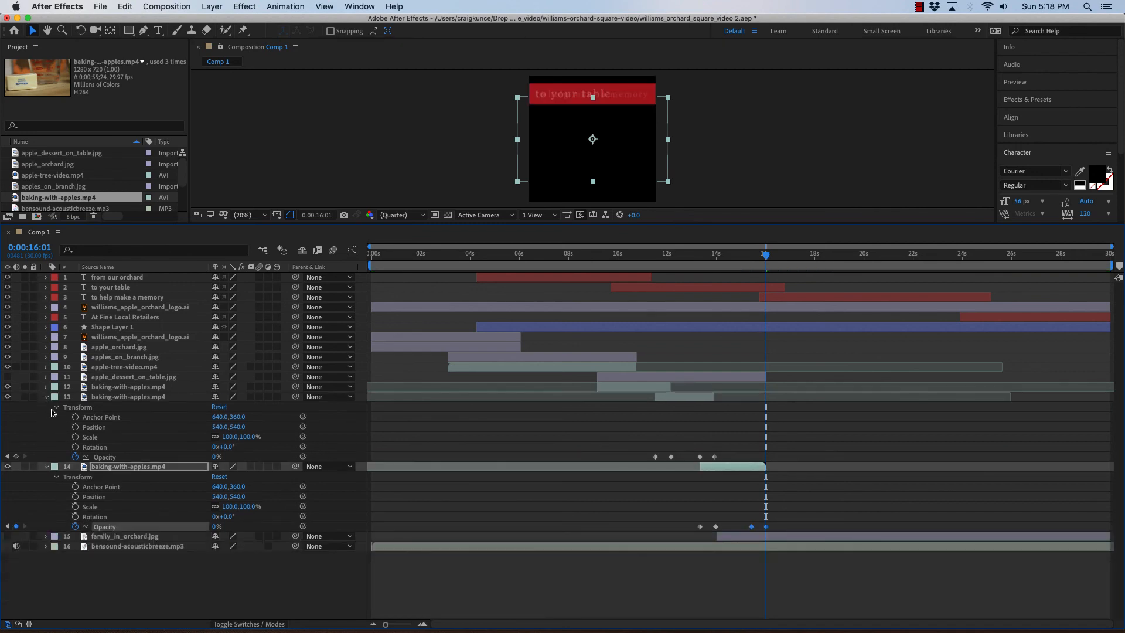
left_click(47, 398)
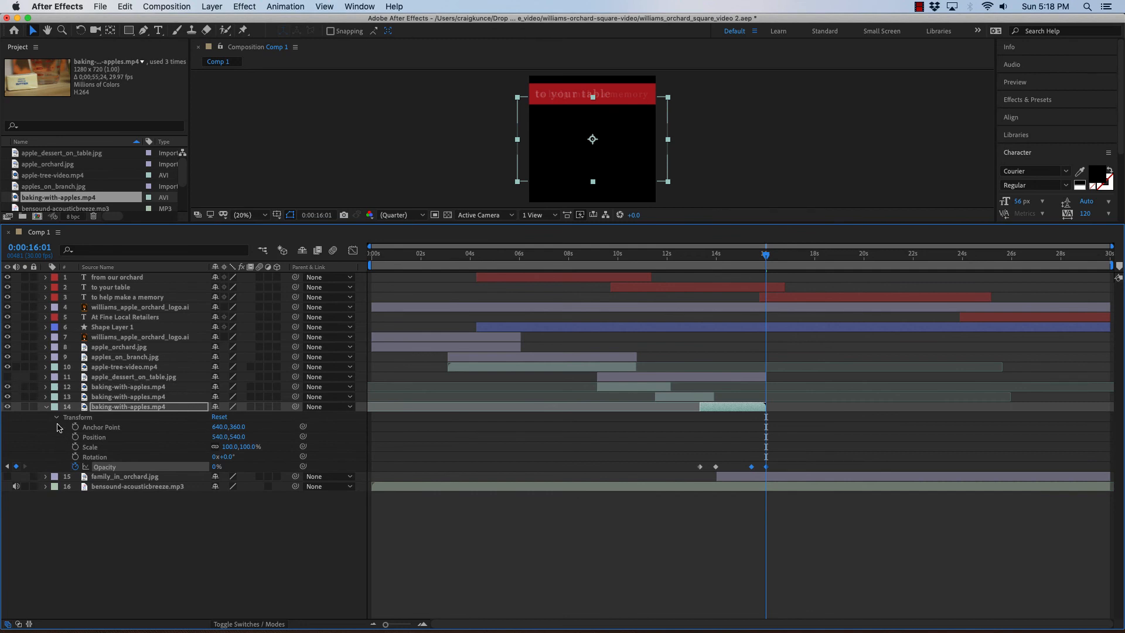
left_click(46, 407)
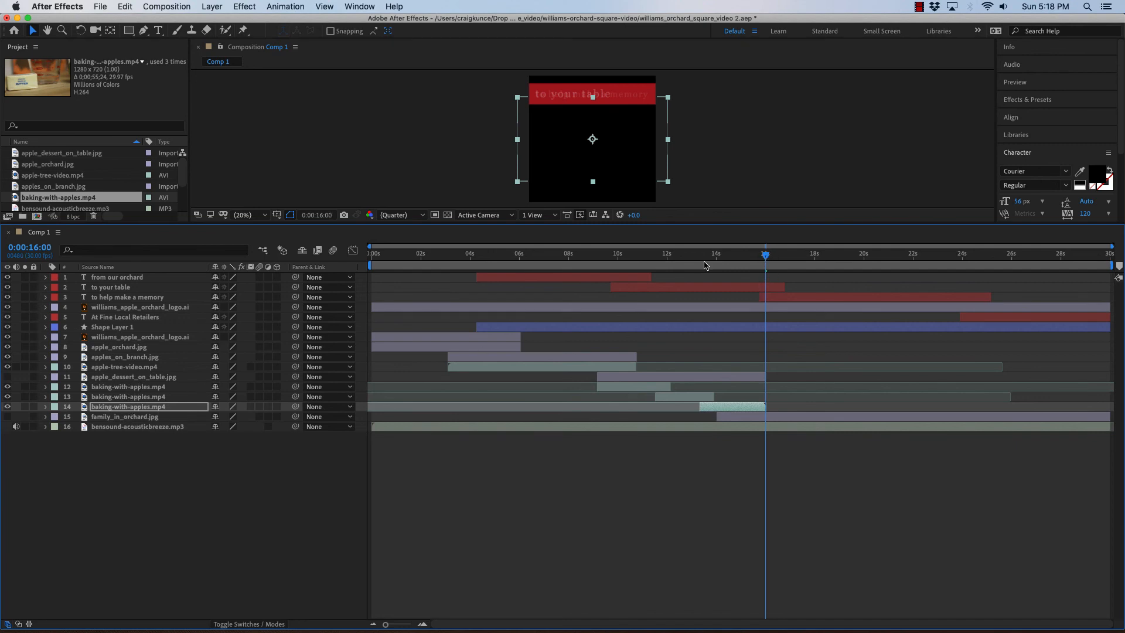
Enlarge the composition view and play the video from 0:00:04:05 to check the baking shots' fades.
left_click_drag(704, 262, 321, 256)
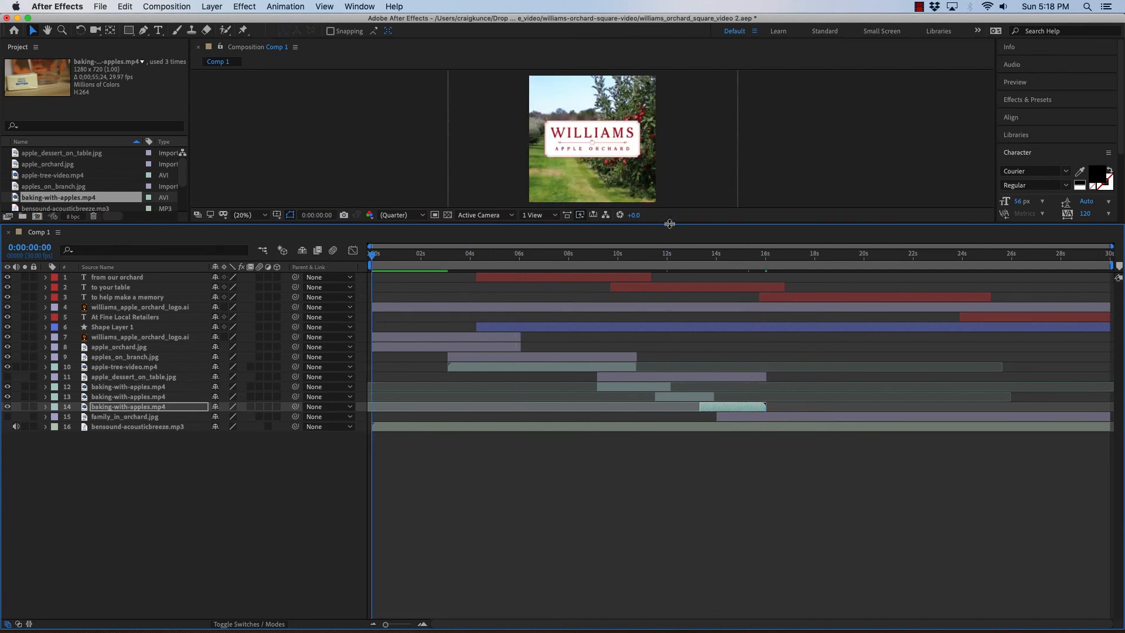
left_click_drag(670, 224, 679, 352)
left_click_drag(370, 387, 474, 395)
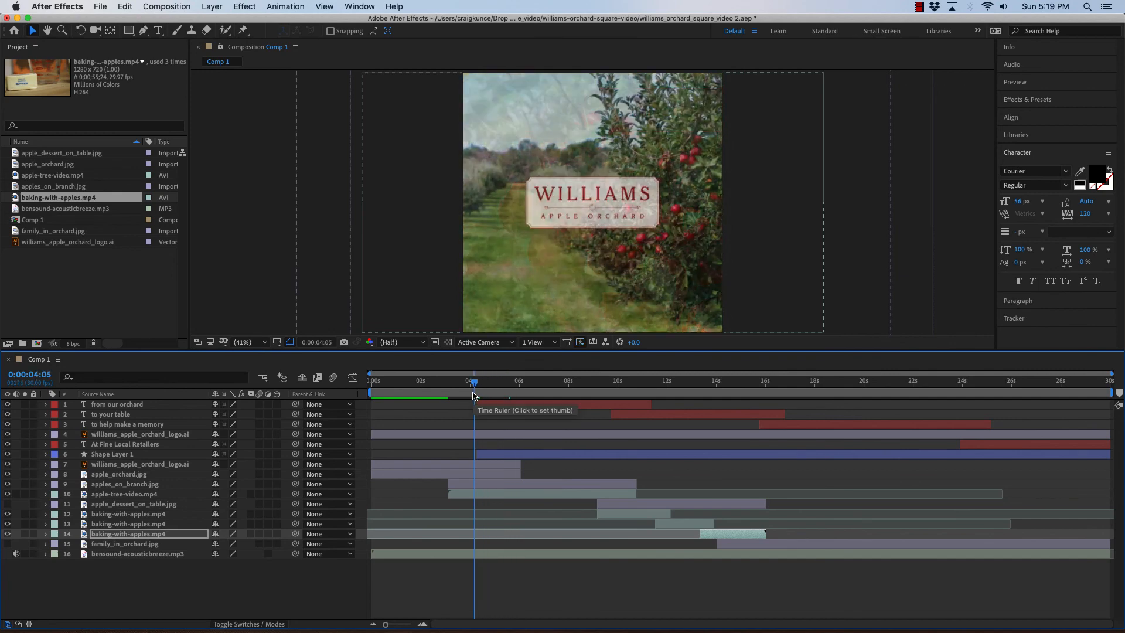
key("space")
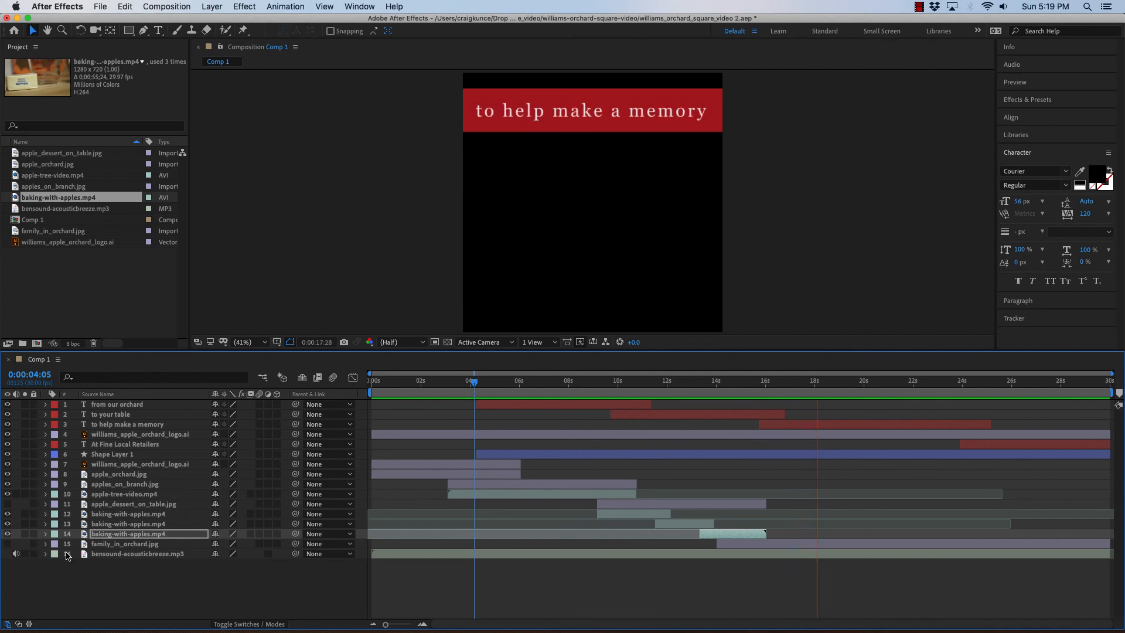
Make family_in_orchard.jpg visible and preview the sequence from 0:00:09:04 through the transition into the family photo.
left_click(836, 387)
left_click(729, 384)
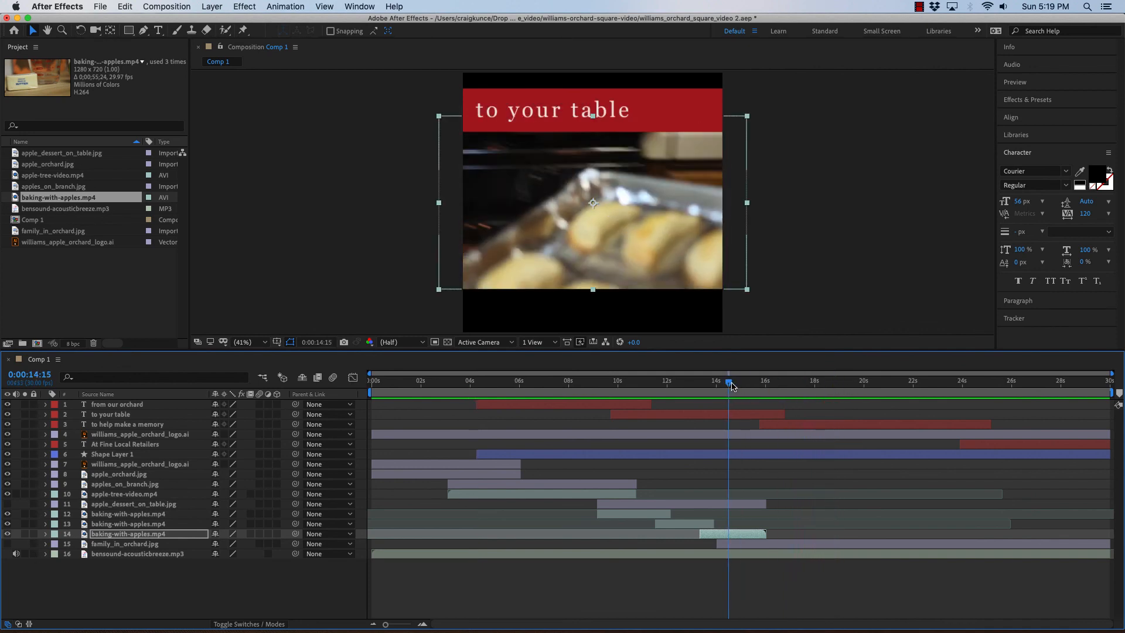
left_click(8, 544)
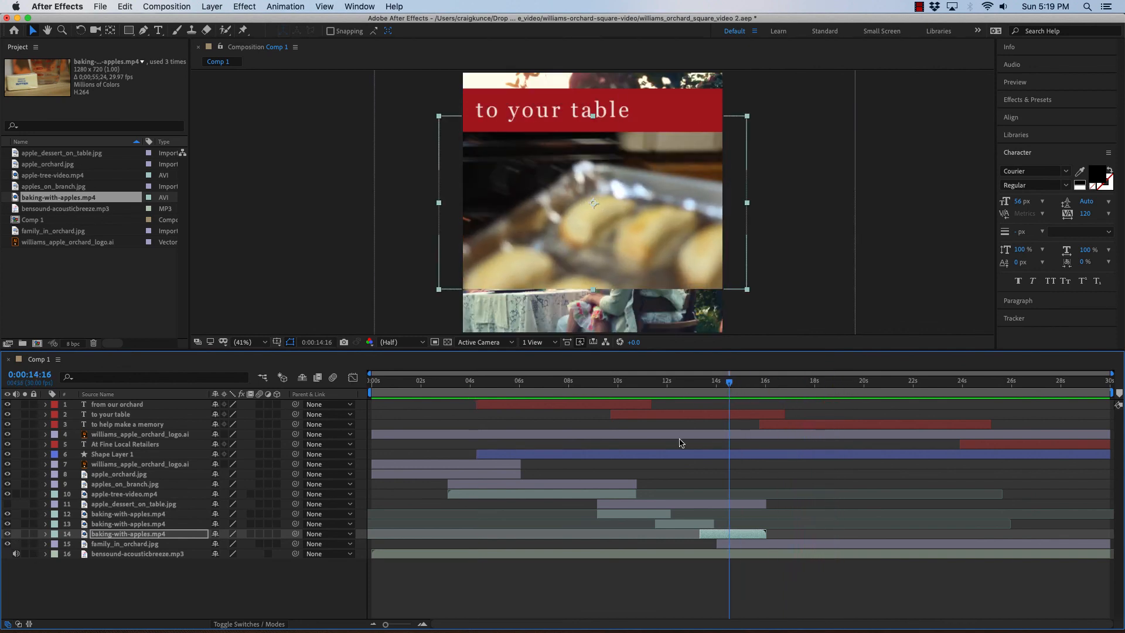
left_click_drag(729, 381, 597, 385)
key("space")
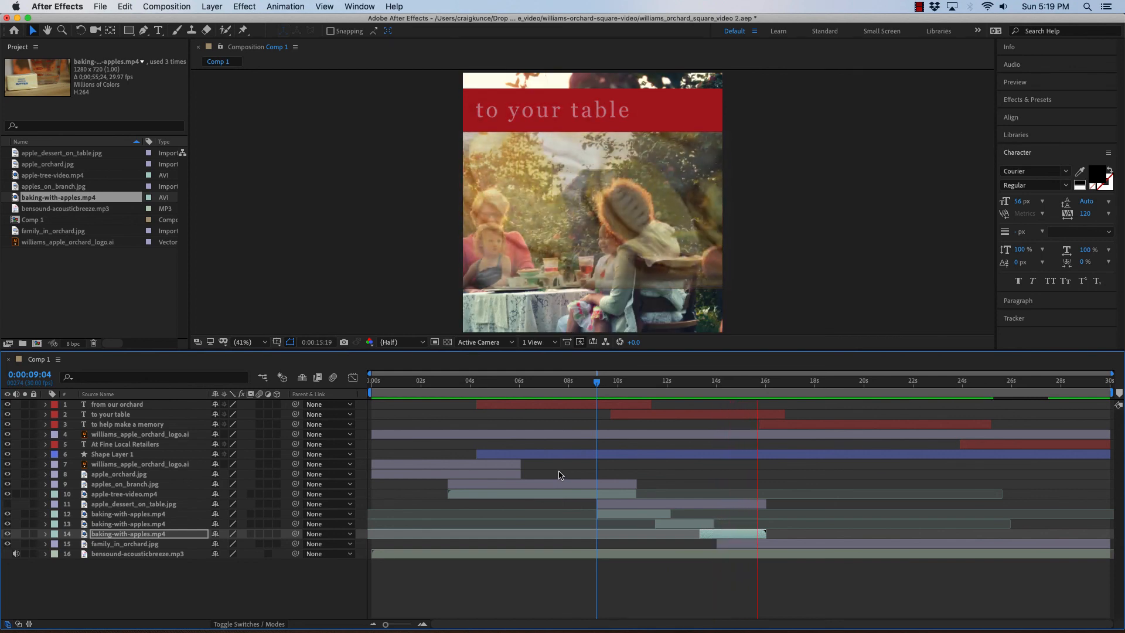
key("space")
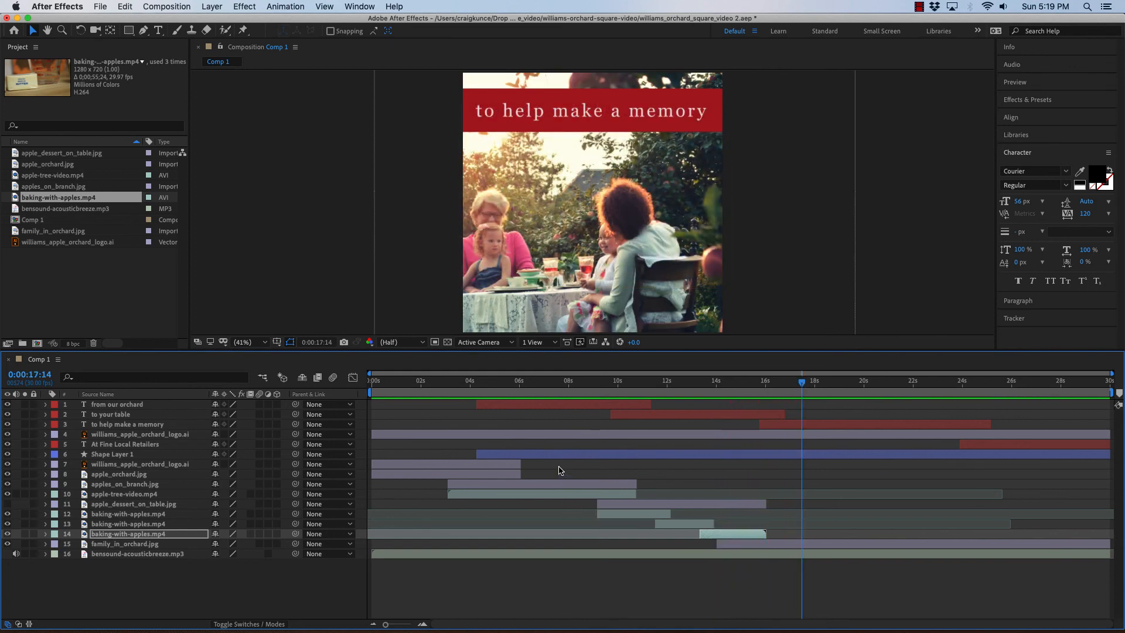
At 0:00:10:12, scale up the layer 12 baking clip to fill the square frame's height and shift it slightly right.
mouse_move(387, 351)
left_mouse_down()
mouse_move(387, 368)
mouse_move(387, 356)
left_mouse_up()
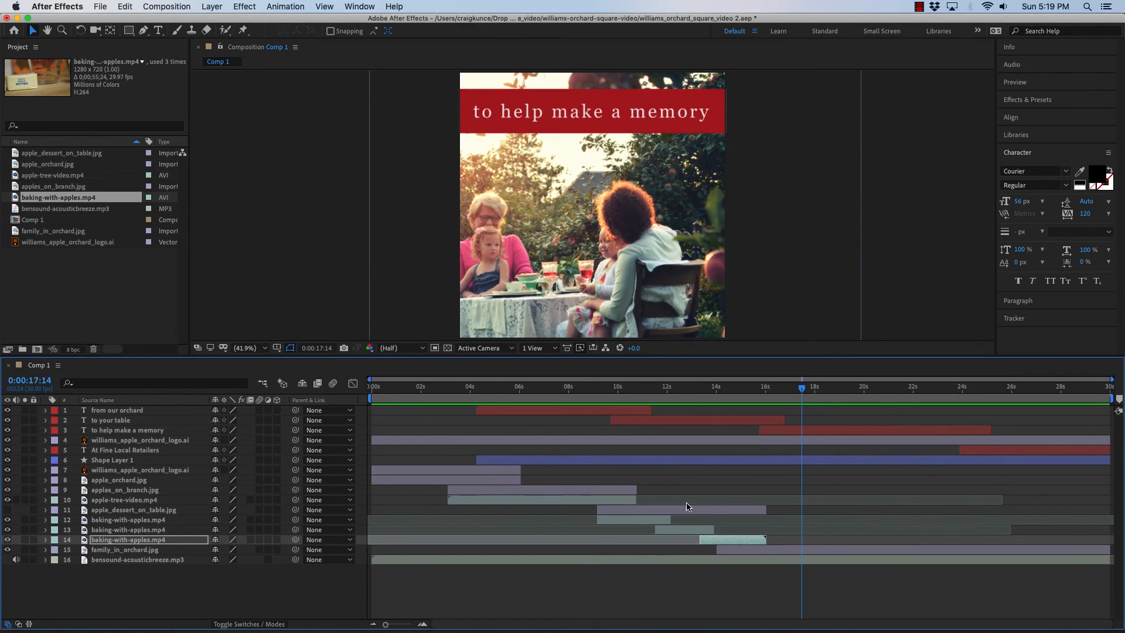
left_click(628, 523)
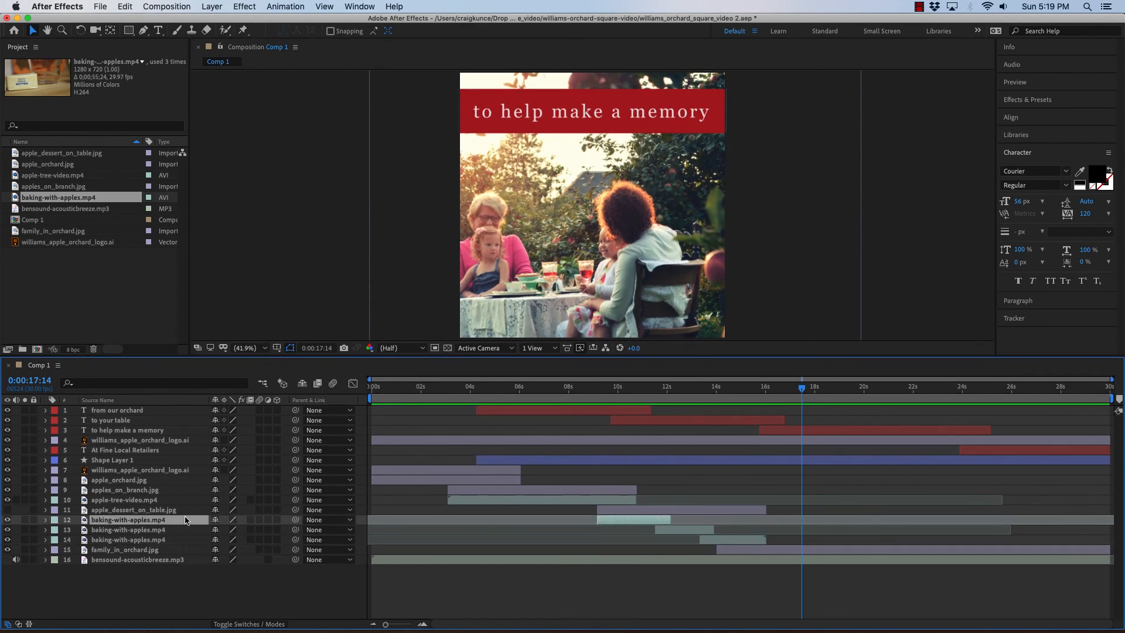
left_click_drag(802, 392, 628, 410)
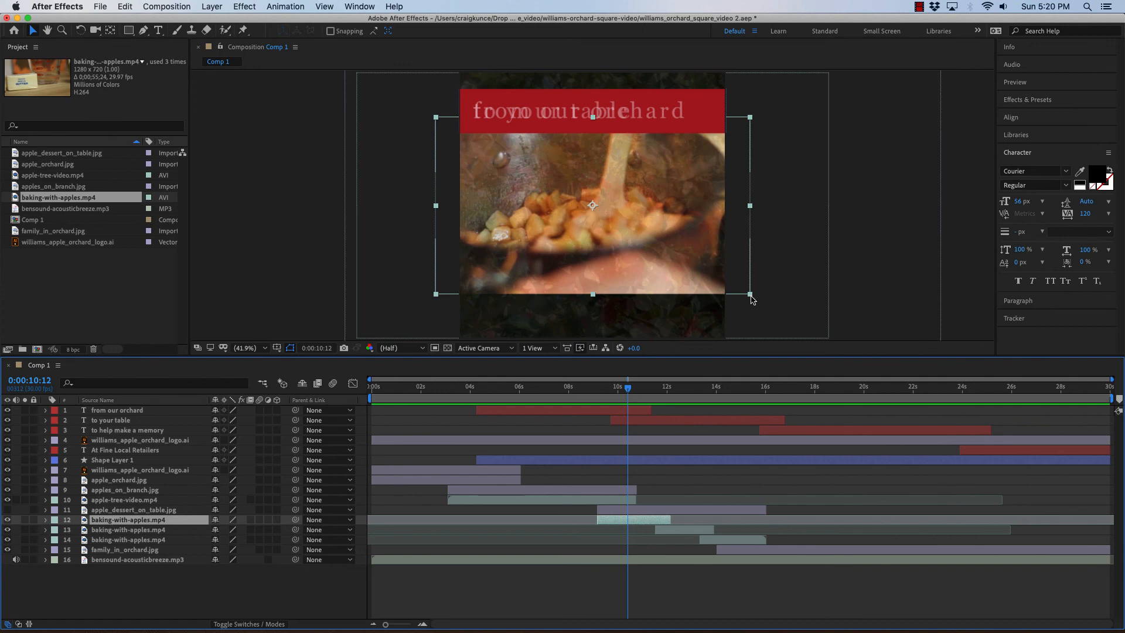
left_click_drag(750, 294, 838, 344)
left_click_drag(688, 225, 718, 224)
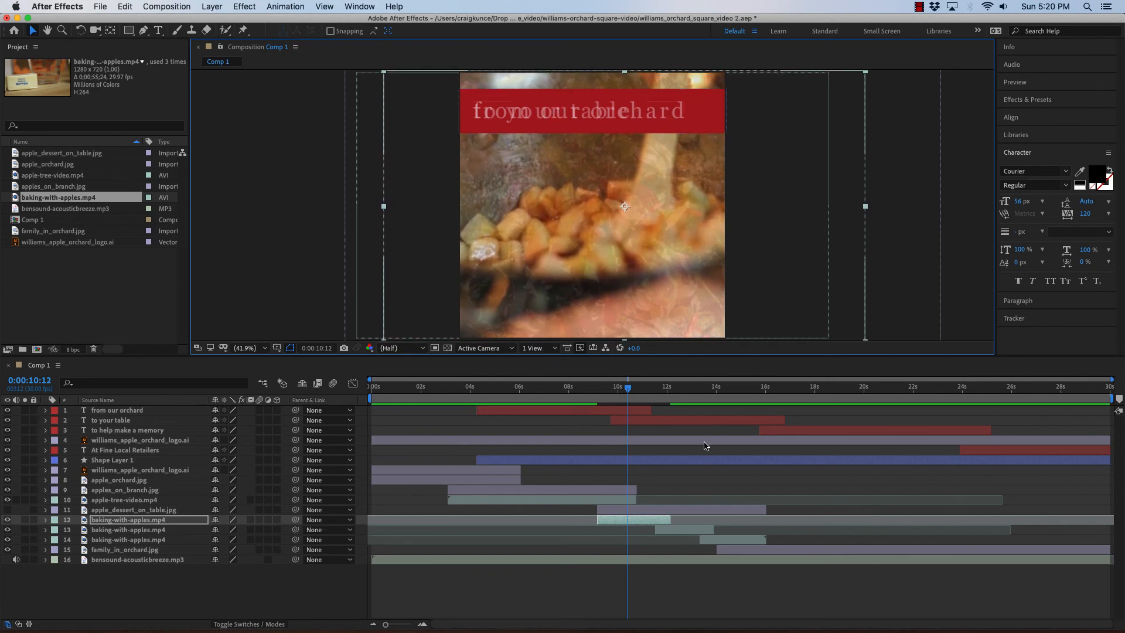
At 0:00:12:24, scale up the layer 13 pastry-filling clip to fill the square frame and adjust its position.
left_click_drag(629, 393, 688, 391)
left_click(697, 532)
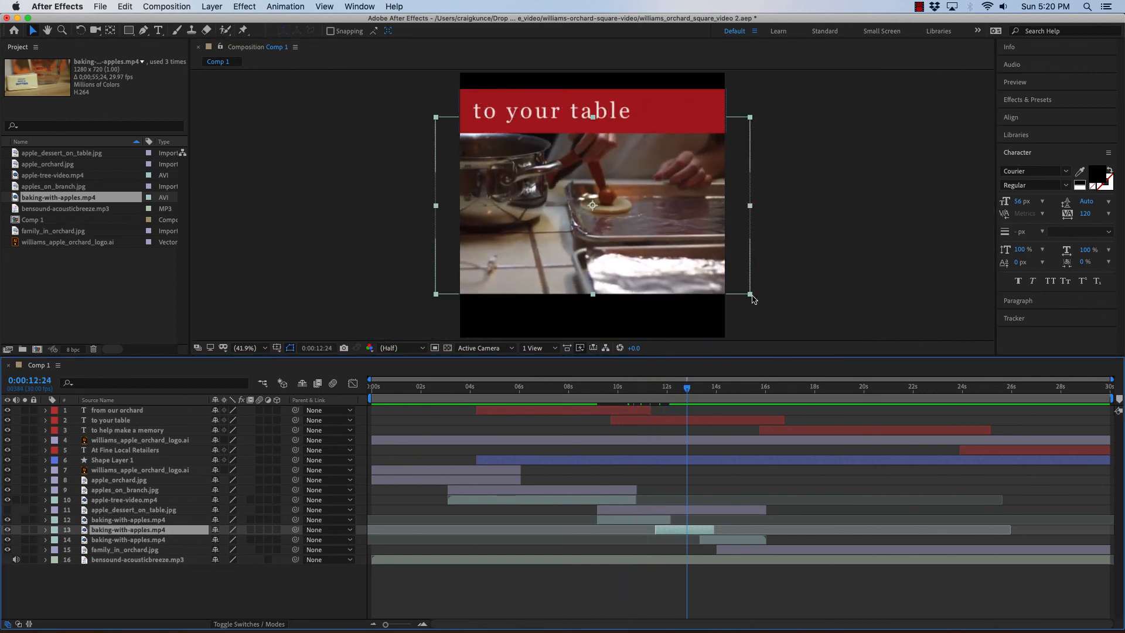
left_click_drag(753, 298, 834, 350)
left_click_drag(657, 179, 655, 181)
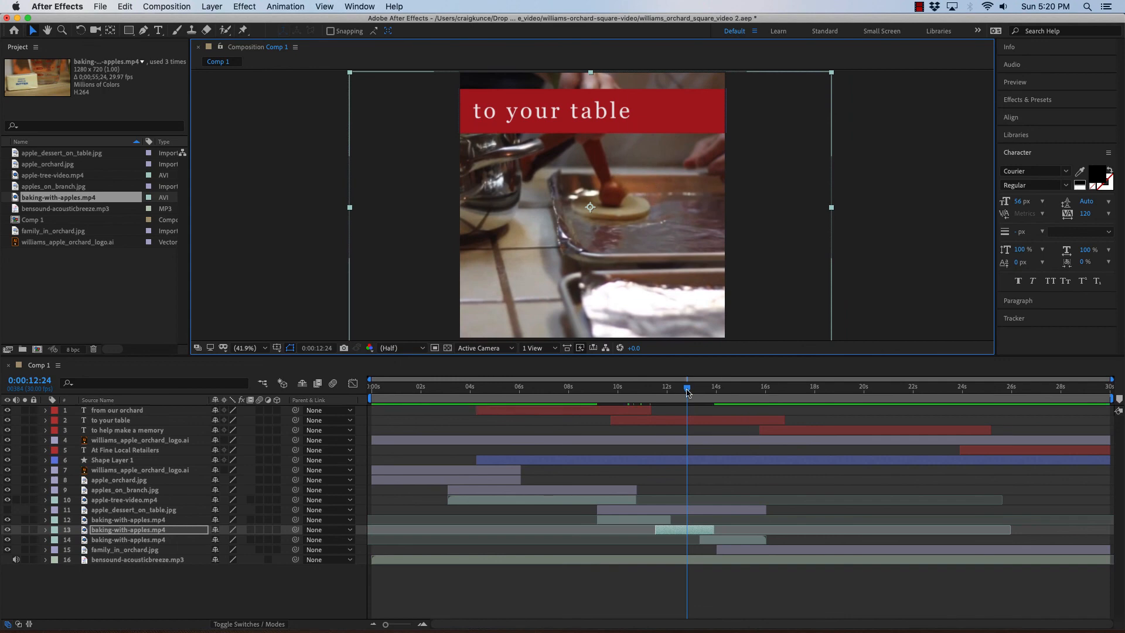
At 0:00:14:11, scale up the layer 14 oven clip to fill the square frame, and check the footage that follows.
left_click_drag(688, 392, 725, 407)
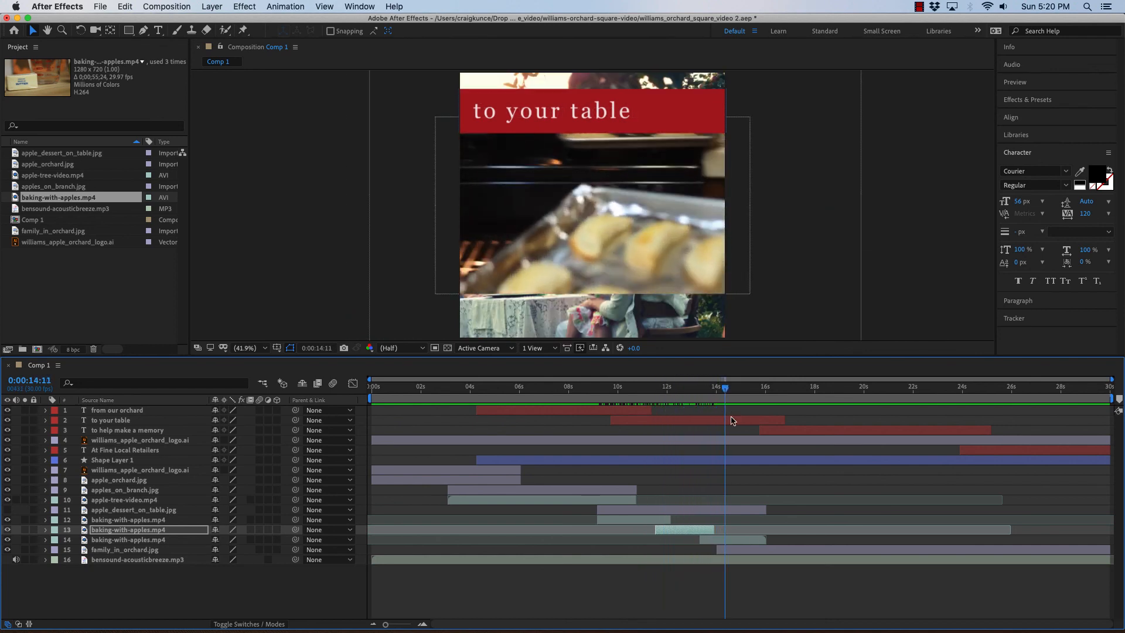
left_click(753, 540)
left_click_drag(751, 296, 833, 356)
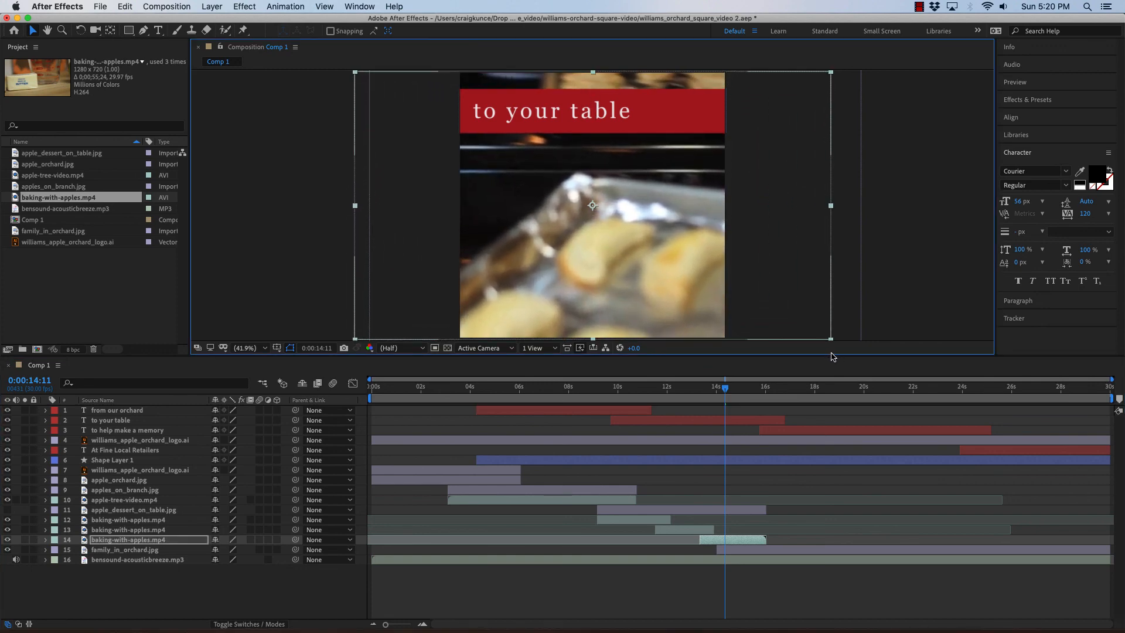
left_click_drag(726, 390, 886, 402)
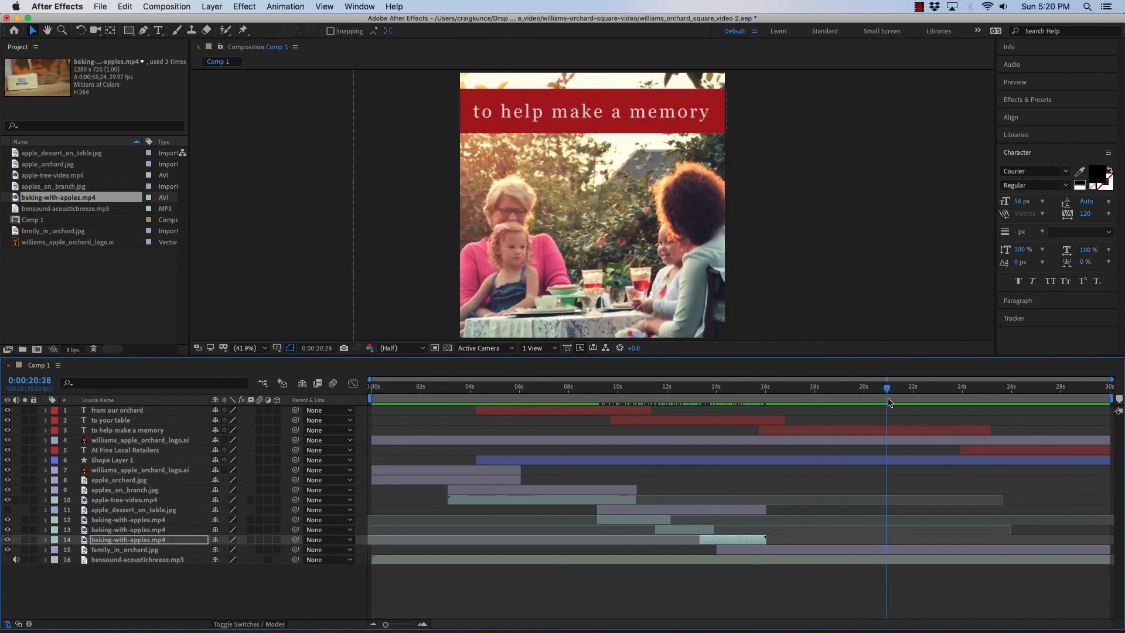